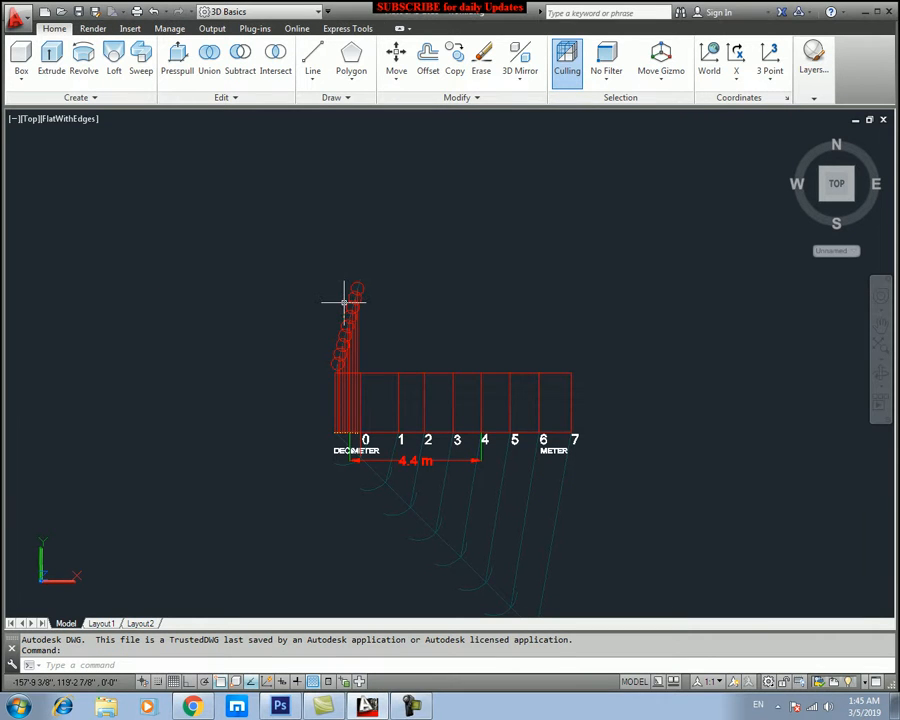
middle_drag(358, 317, 486, 401)
scroll(210, 303, up, 3)
middle_drag(221, 300, 463, 310)
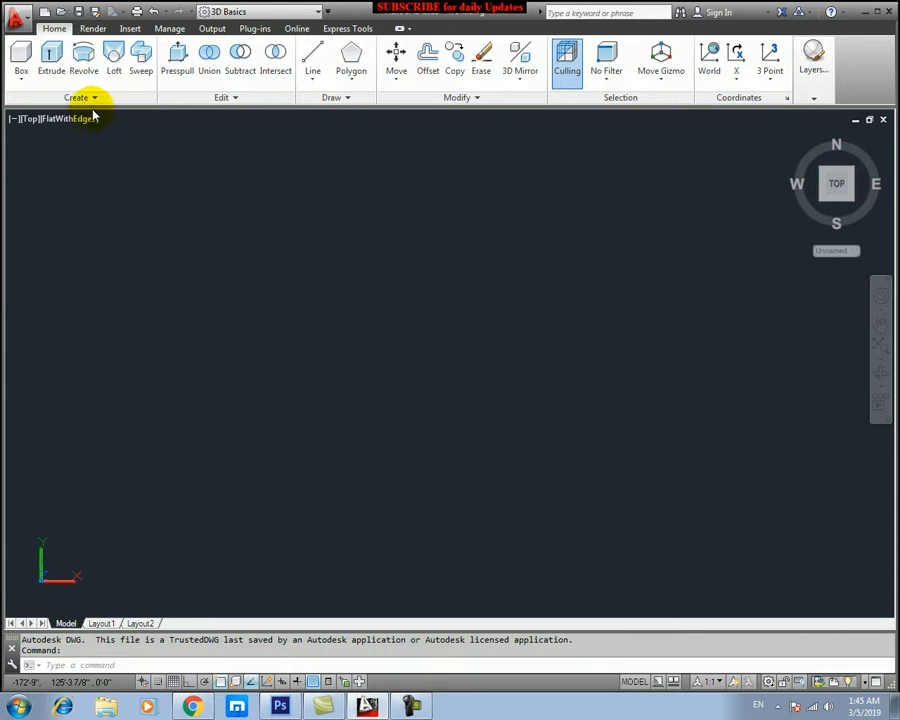
click(20, 84)
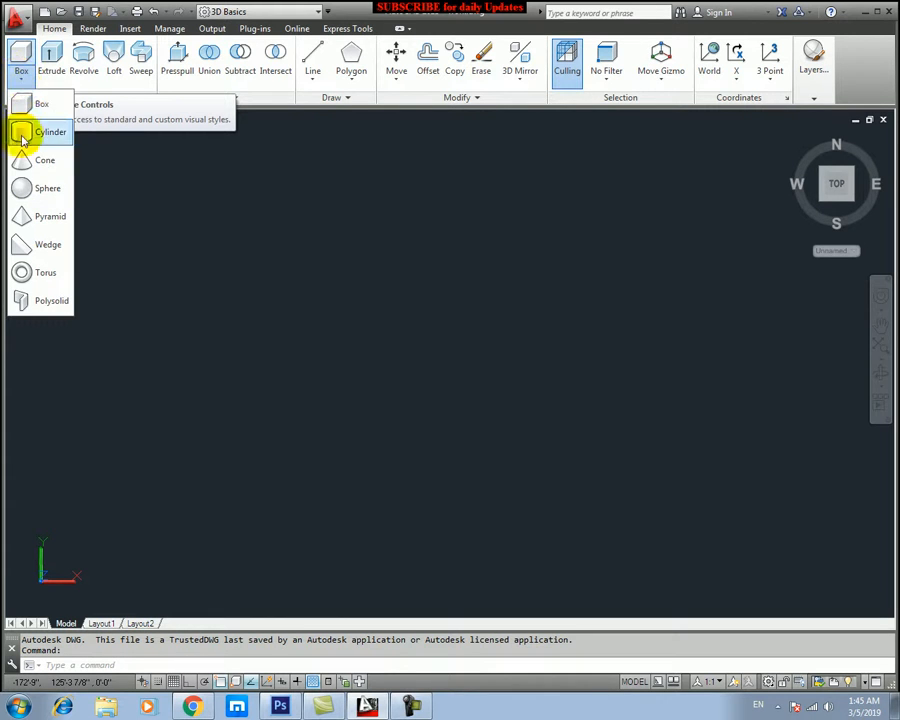
click(20, 76)
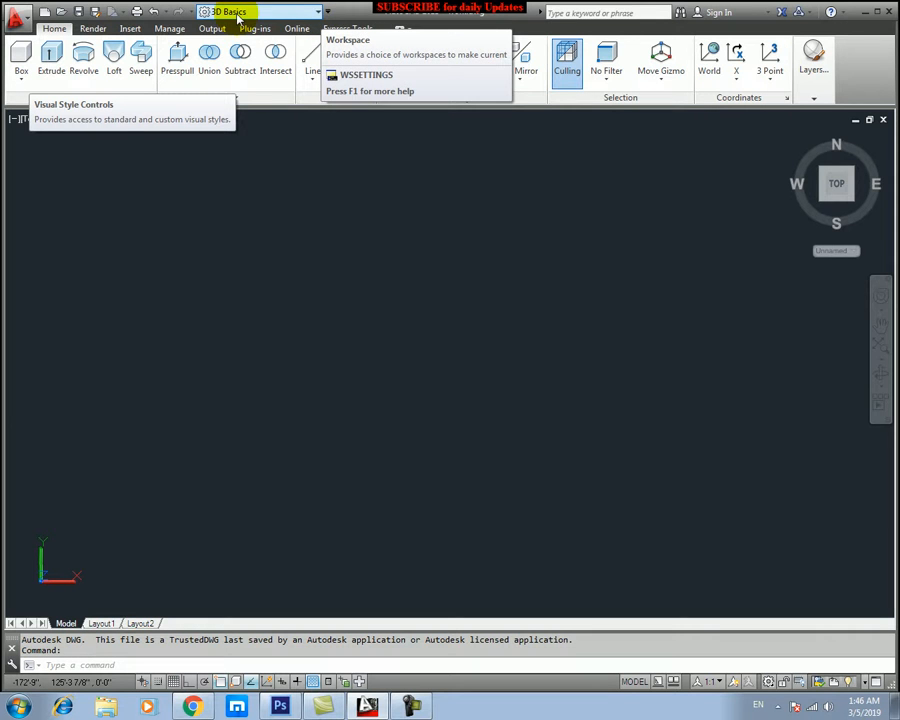
- Switch the workspace to Drafting & Annotation and return to 3D Basics
click(316, 14)
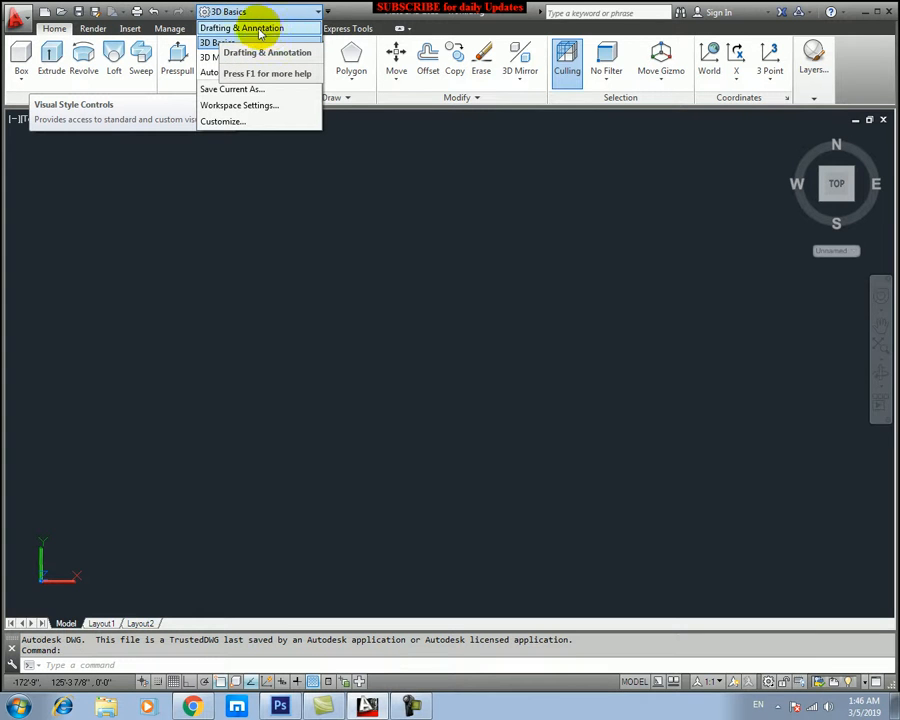
click(230, 28)
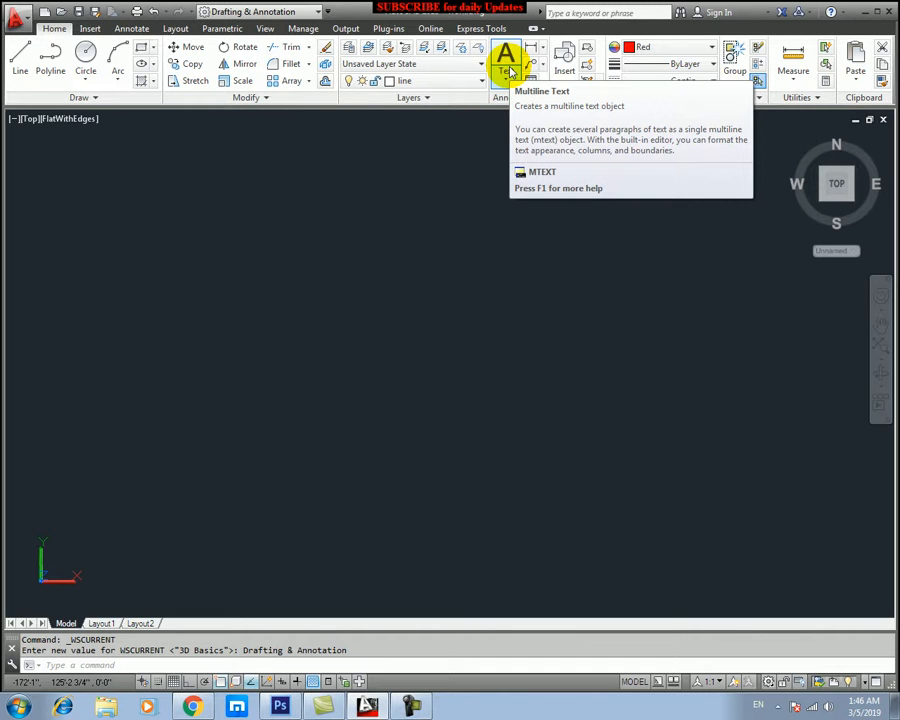
click(318, 12)
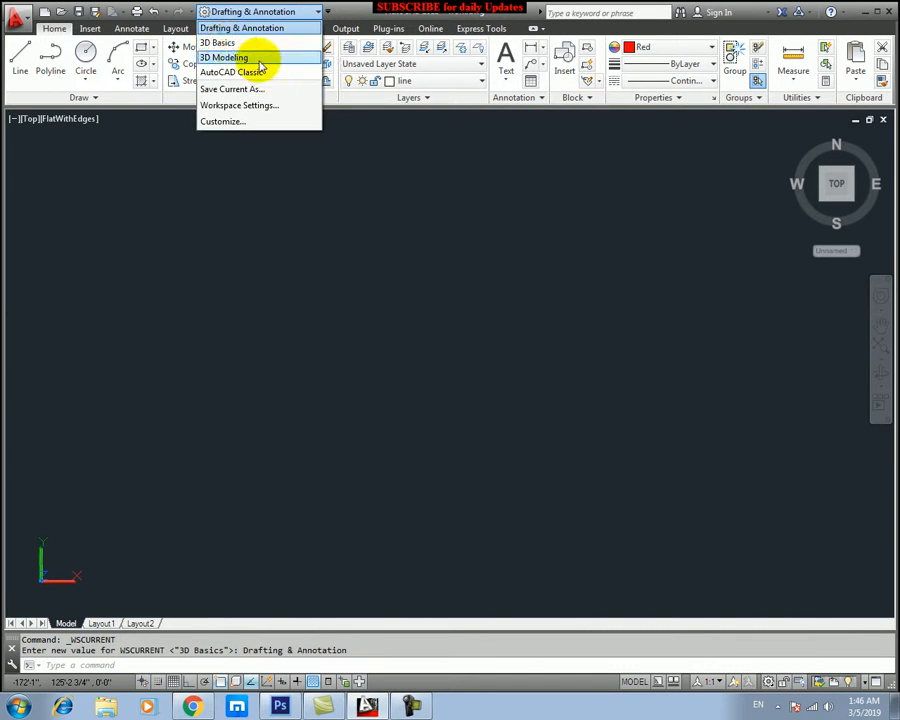
click(228, 44)
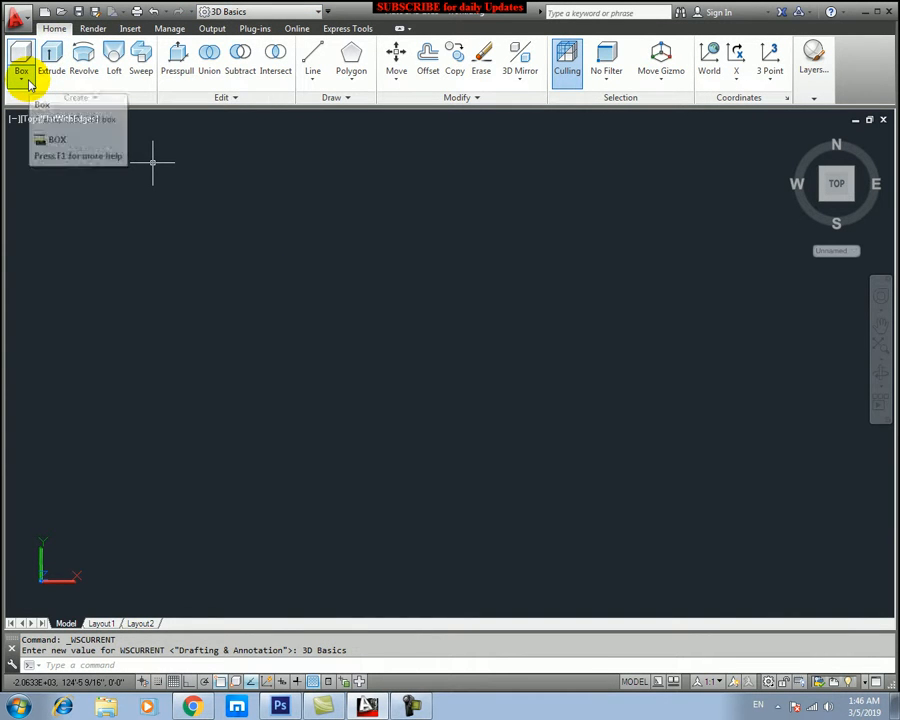
- Create a solid cube with 20' sides in the empty drawing area using the Box command's Cube option
click(22, 80)
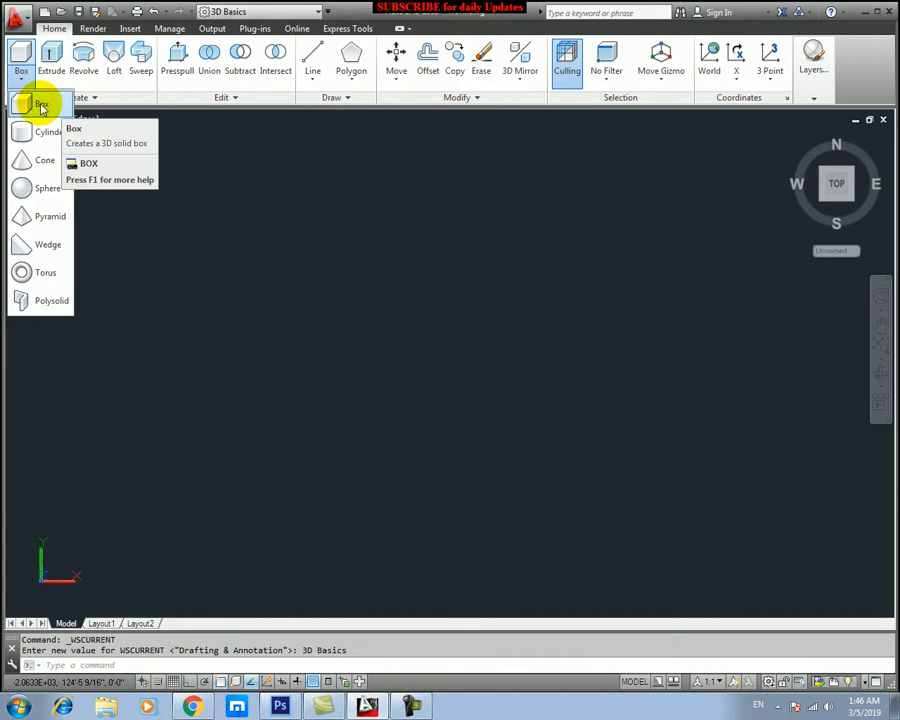
click(139, 100)
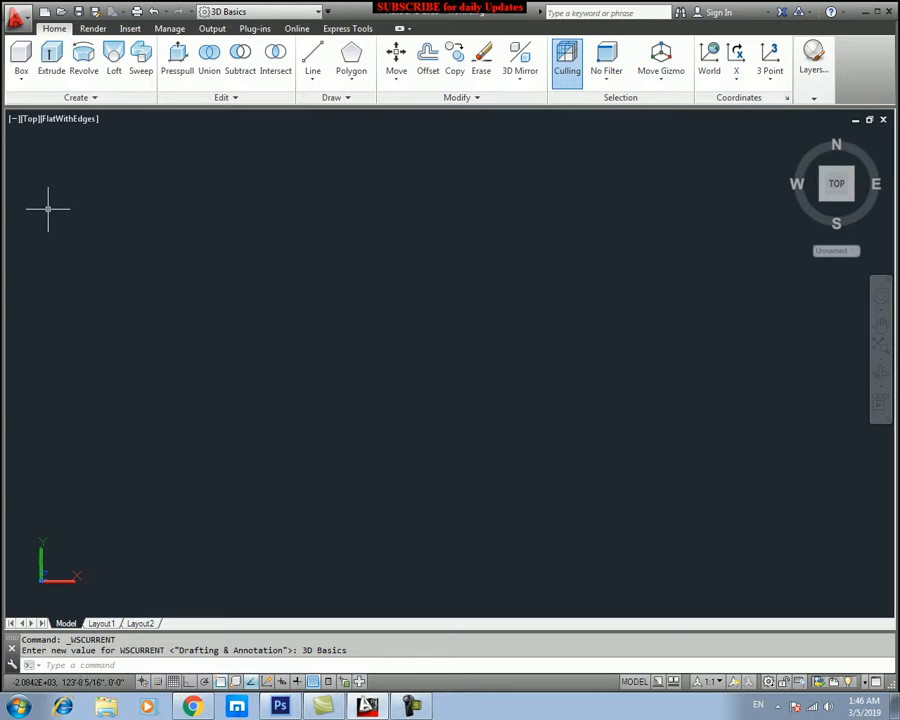
click(27, 80)
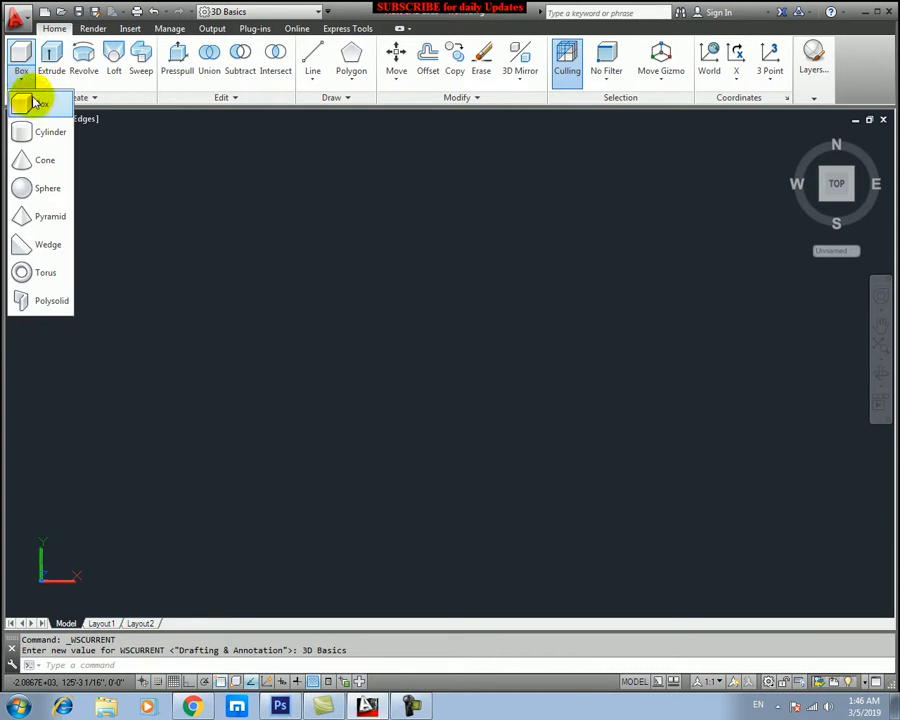
click(34, 102)
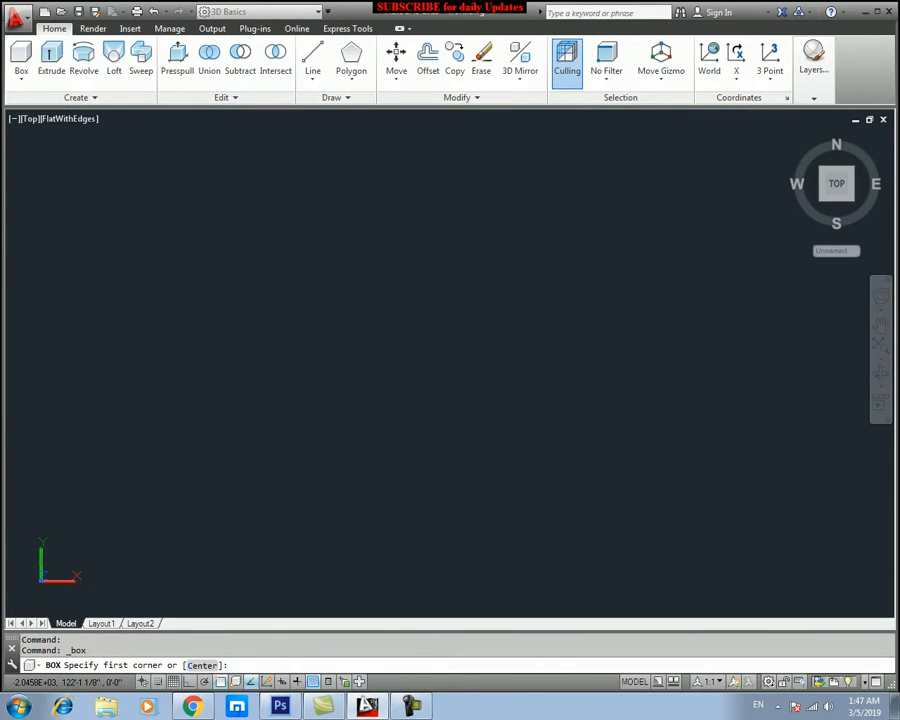
click(240, 305)
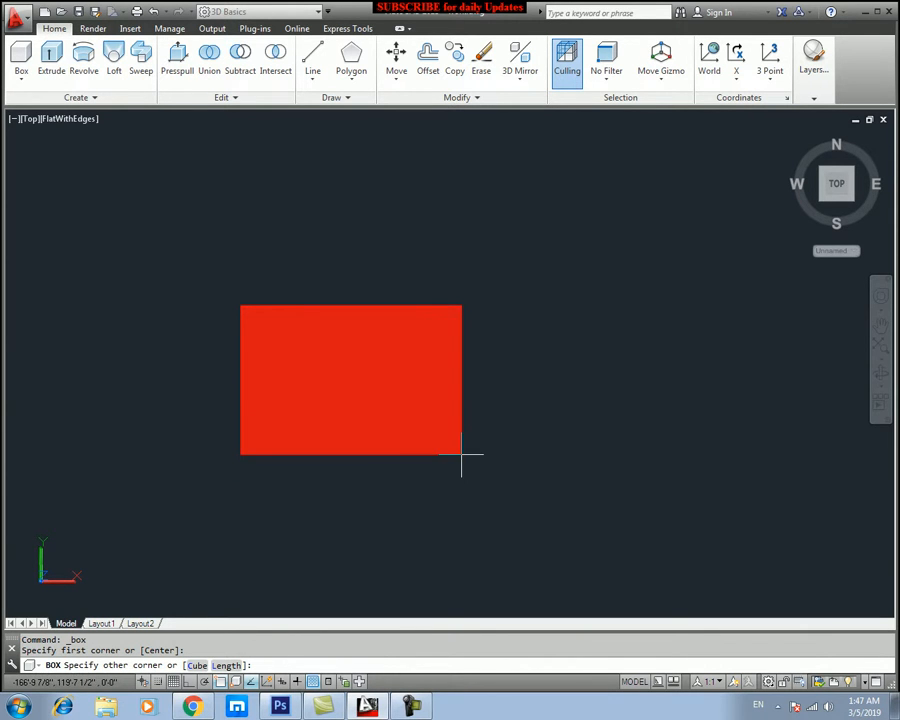
click(197, 665)
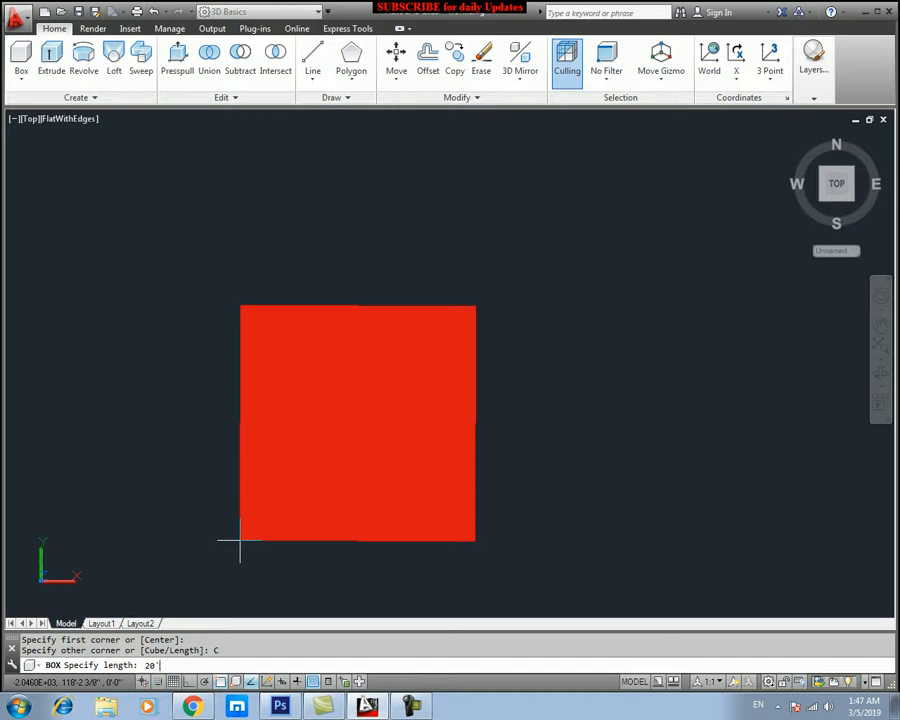
key(Return)
scroll(355, 531, down, 6)
middle_drag(384, 529, 374, 299)
middle_drag(420, 395, 273, 410)
click(284, 408)
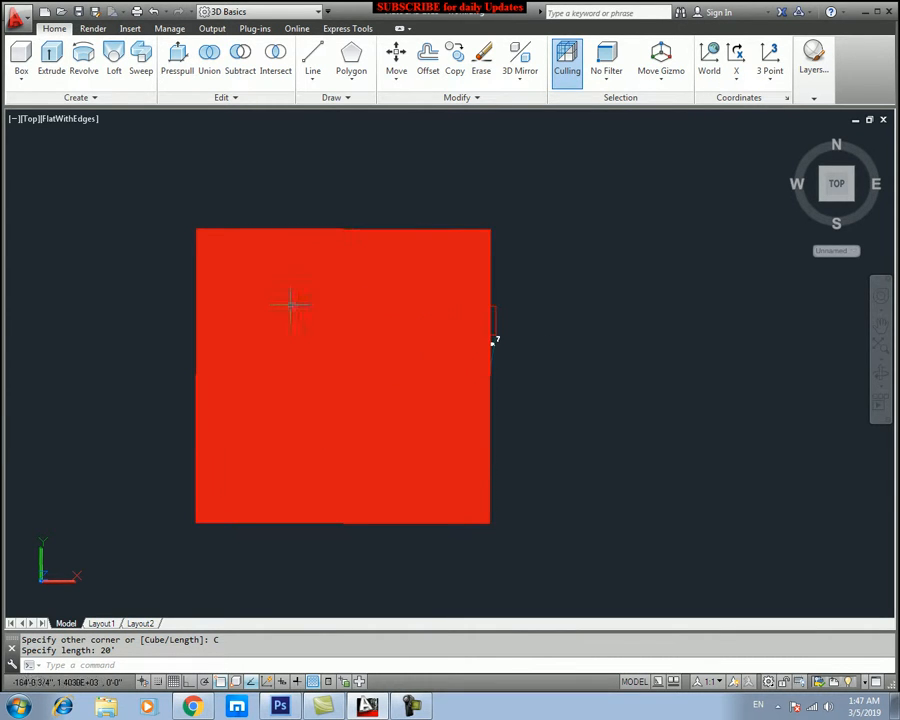
- Switch the viewpoint to NE Isometric and view the cube up close
click(31, 121)
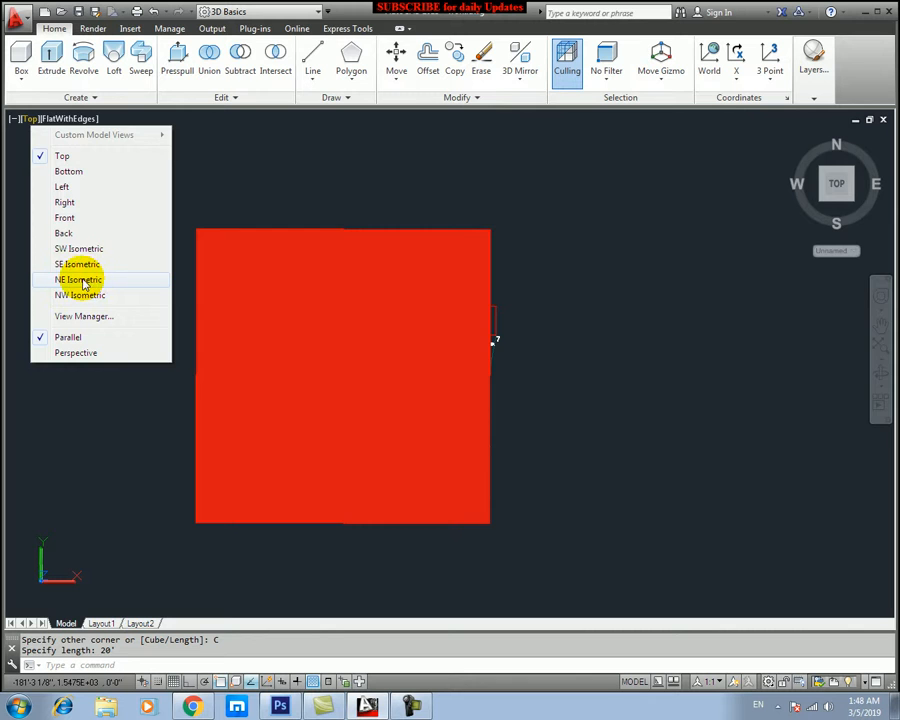
click(81, 282)
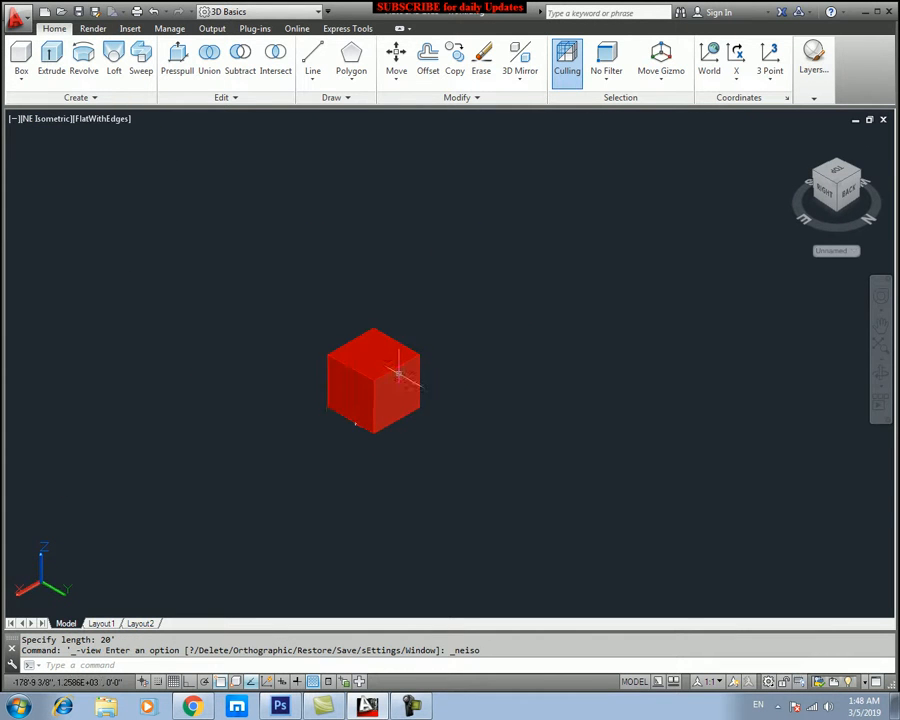
scroll(300, 472, up, 2)
middle_drag(271, 518, 342, 476)
scroll(342, 476, up, 2)
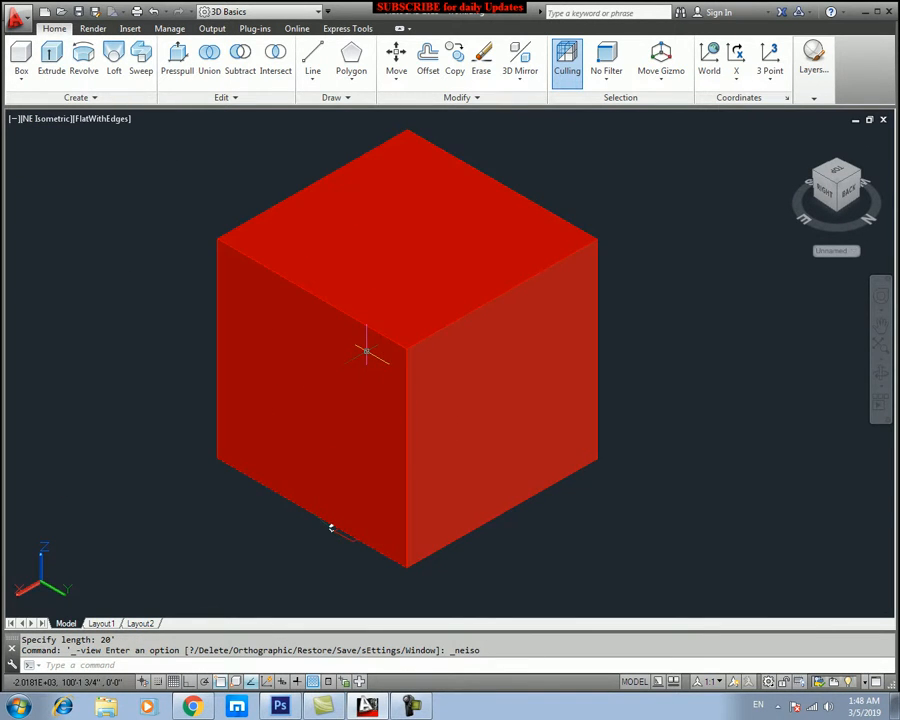
- Create a solid box beside the cube with a freely drawn rectangular base and a height of 10'
scroll(463, 380, down, 2)
middle_drag(392, 340, 247, 341)
scroll(295, 285, down, 4)
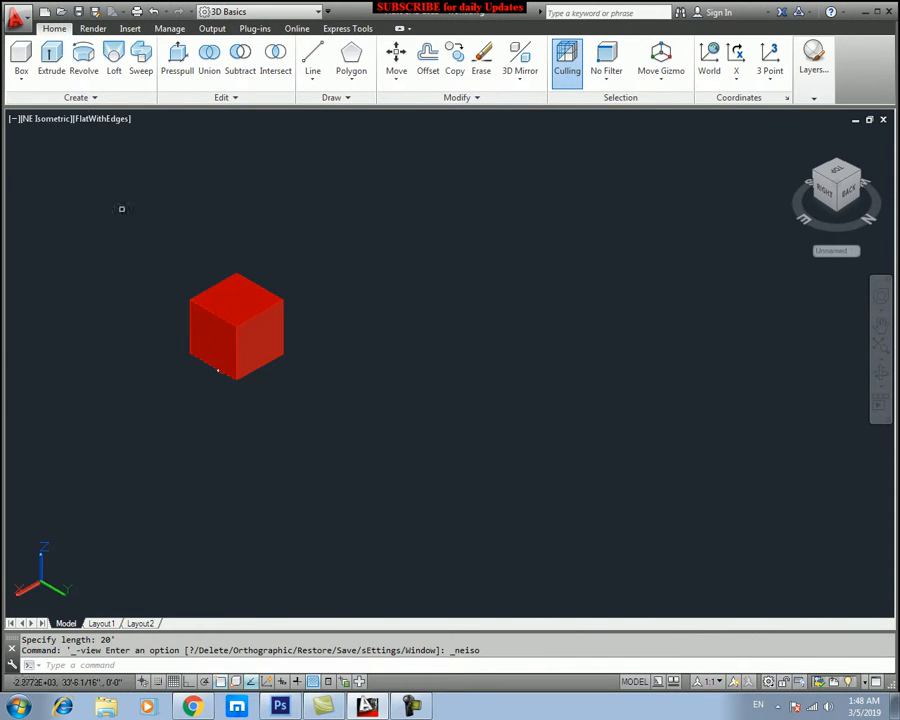
click(20, 76)
click(40, 104)
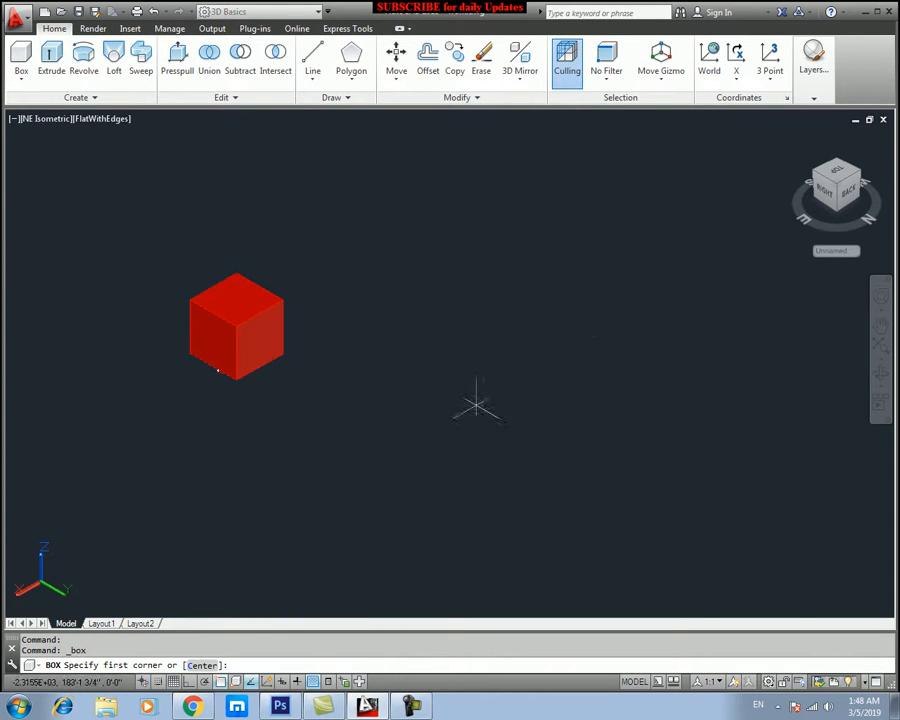
click(460, 325)
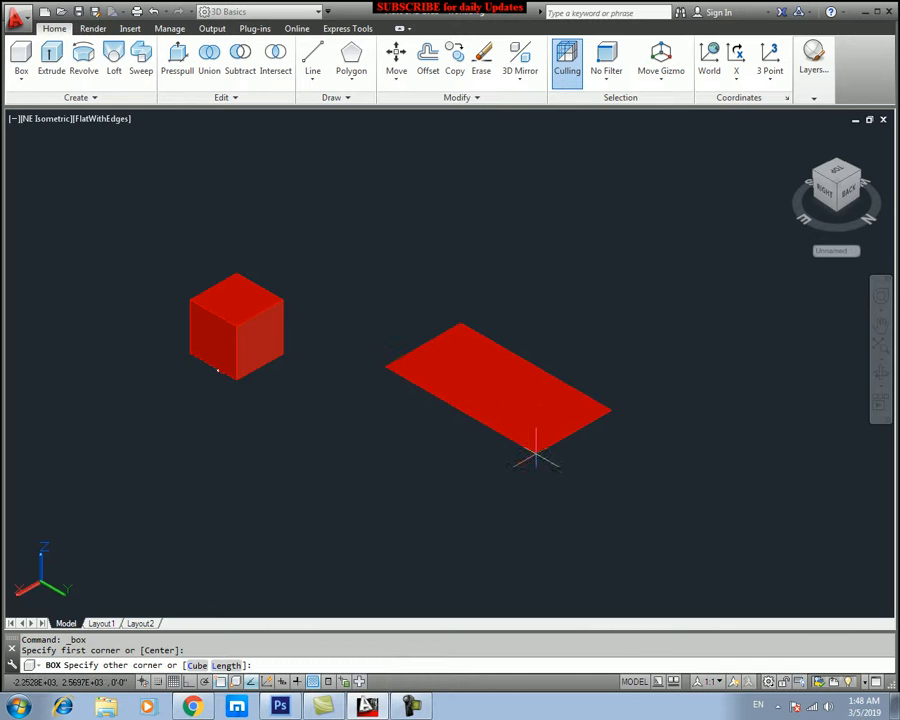
click(478, 446)
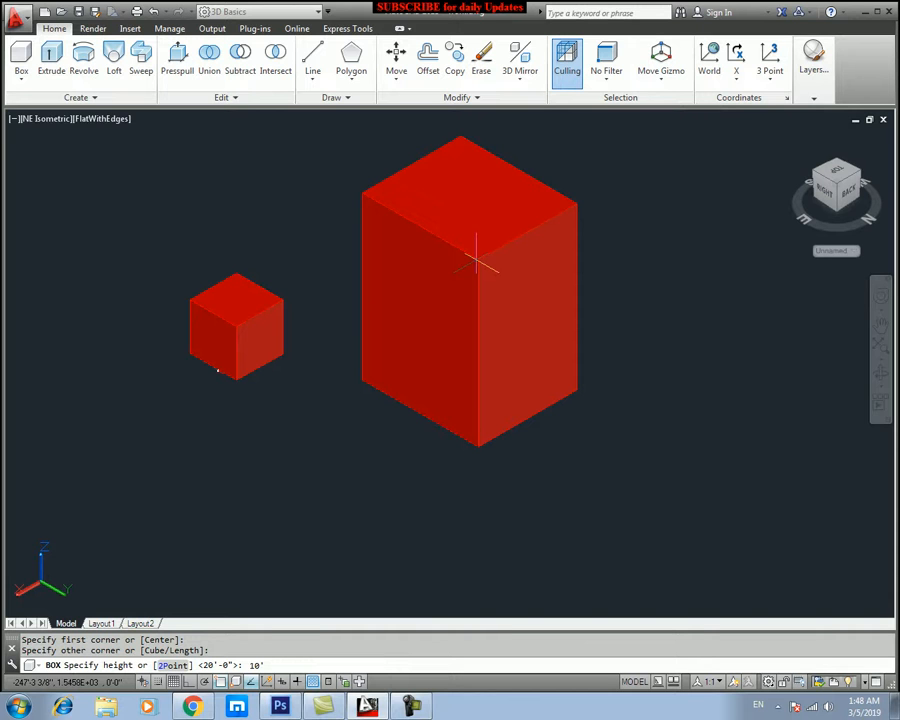
key(Return)
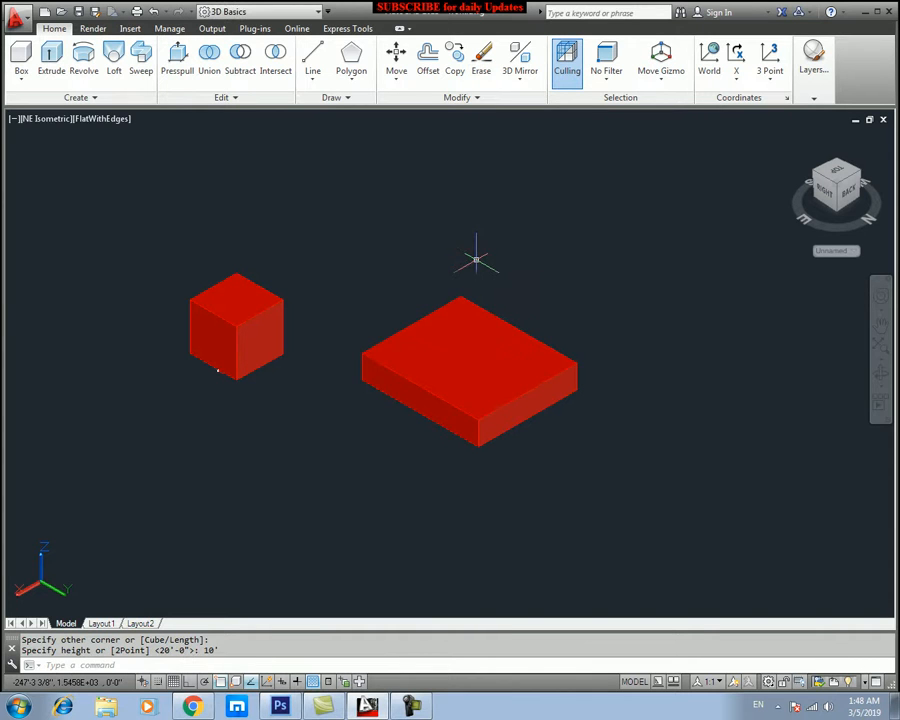
scroll(446, 376, up, 5)
scroll(416, 360, up, 2)
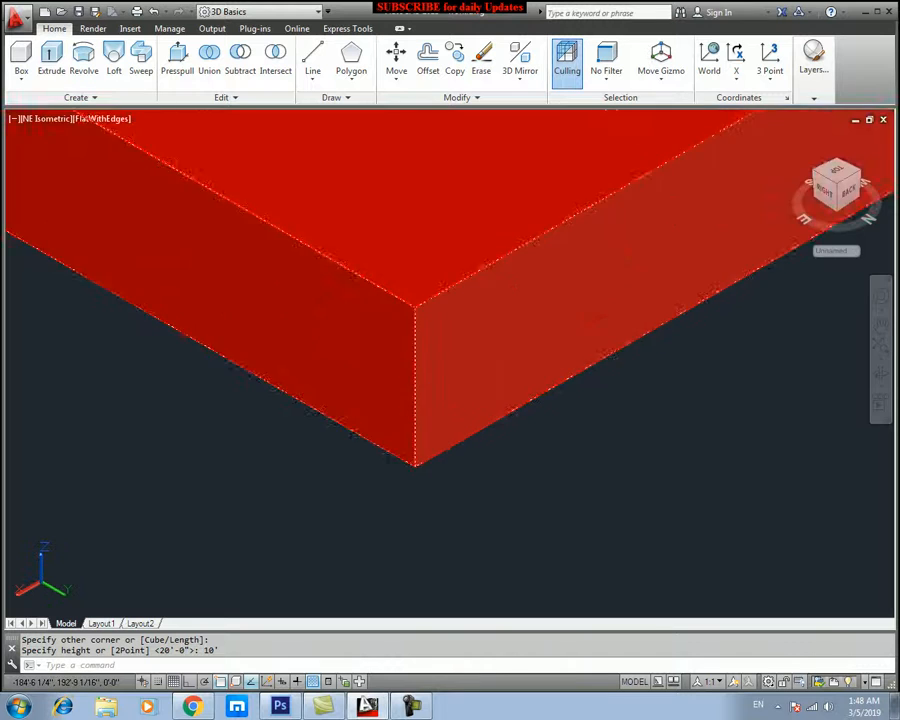
scroll(452, 356, down, 6)
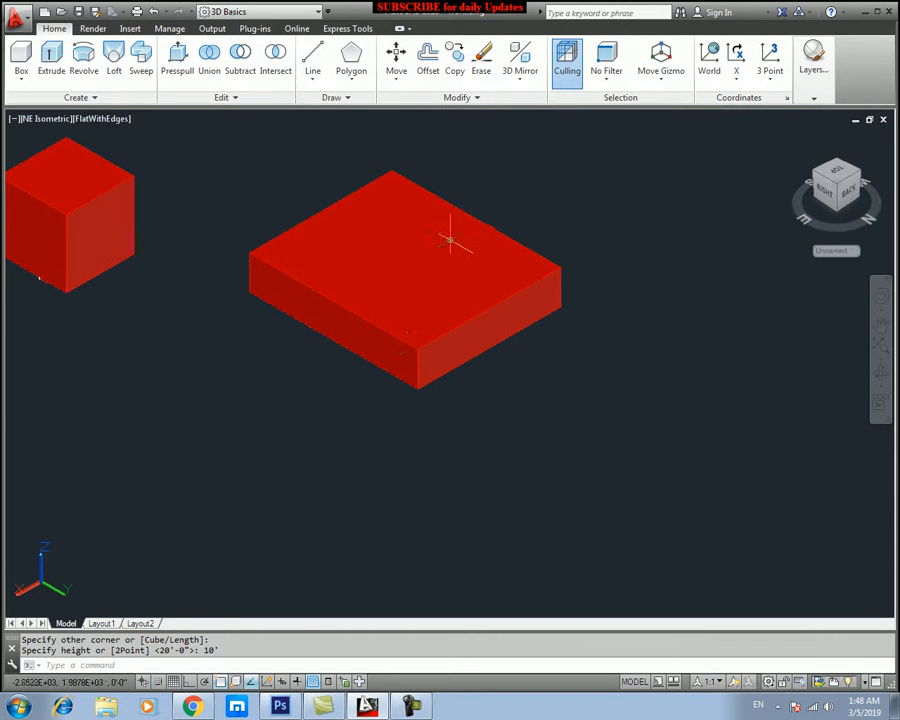
- Erase the flat 10' high box beside the cube
click(617, 197)
click(468, 352)
key(Delete)
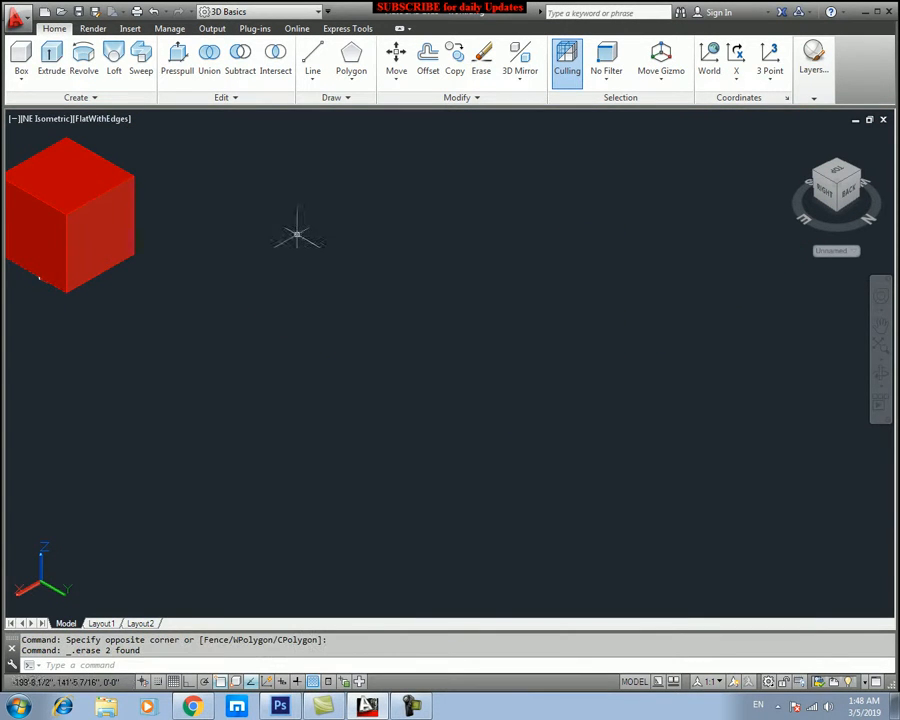
- Create a box beside the cube with the Length option, setting length, width and height to 20' each
click(22, 80)
click(32, 102)
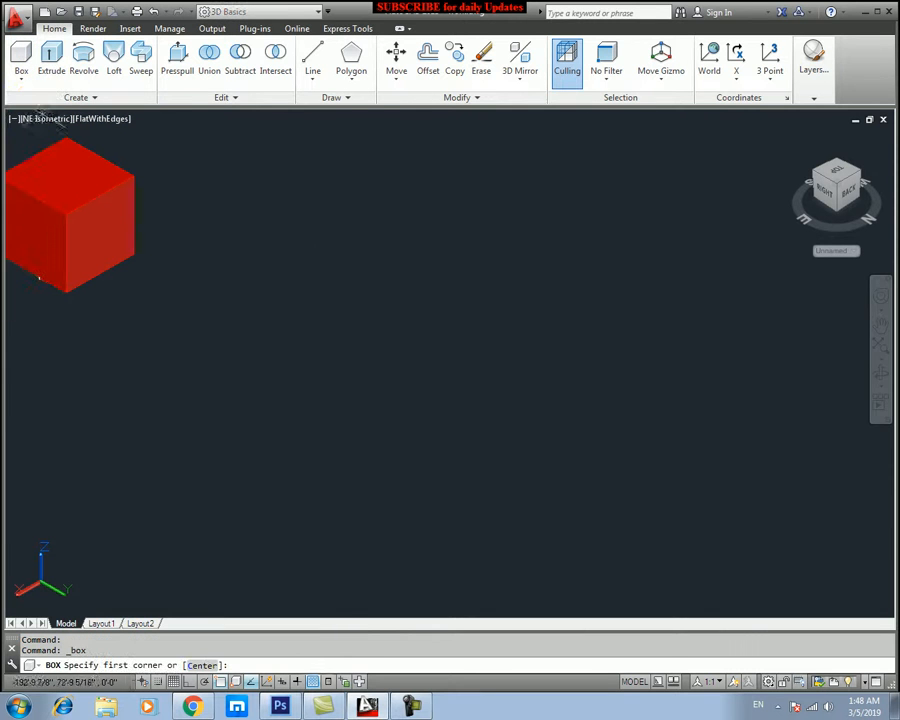
click(336, 229)
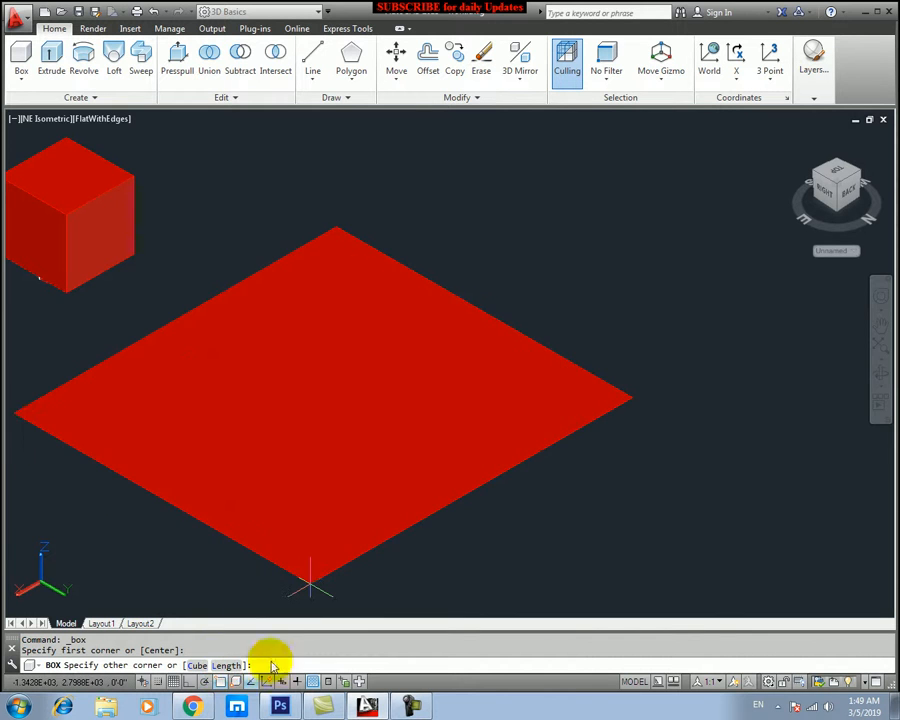
click(226, 665)
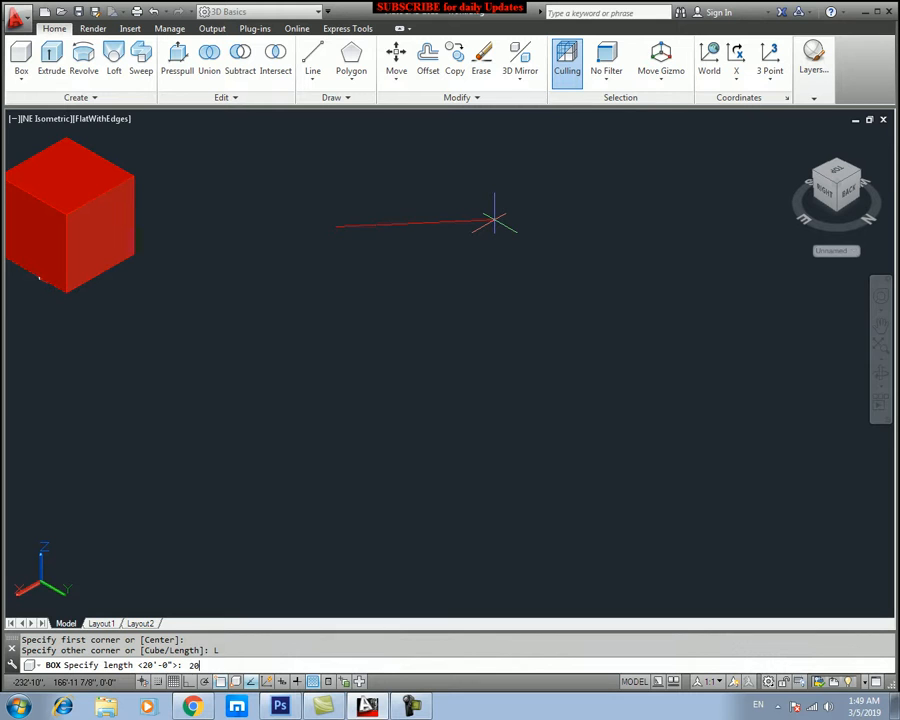
key(Return)
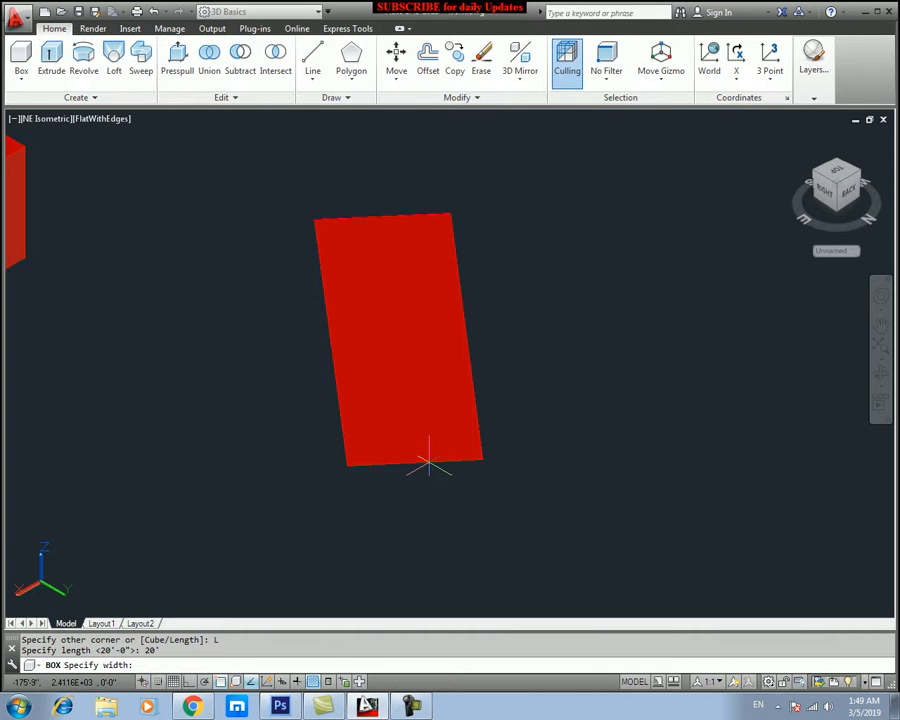
key(Return)
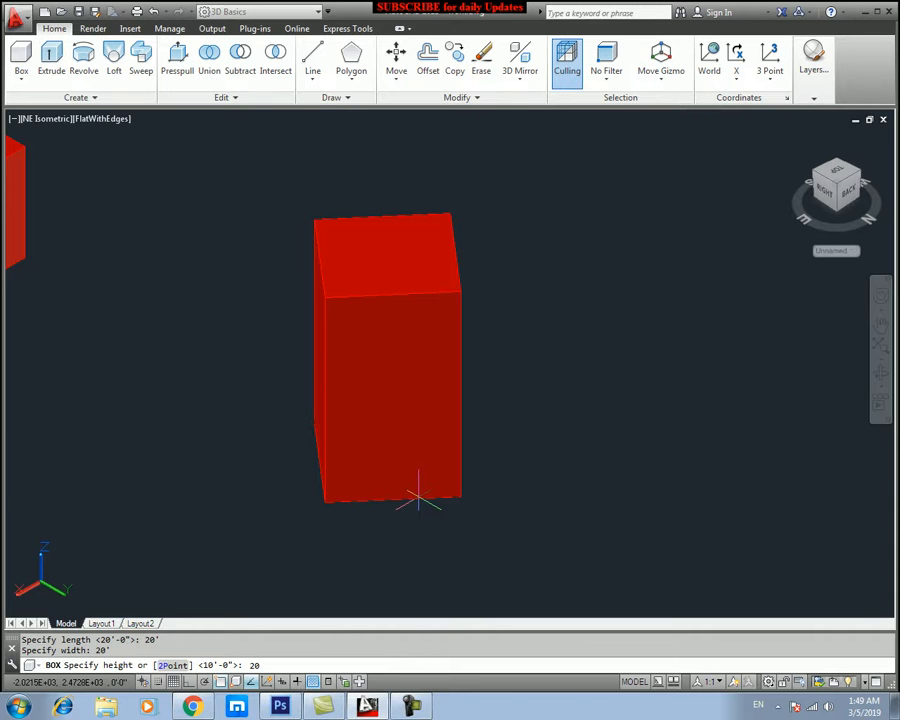
text(20')
key(Return)
- Erase the rotated 20' box, leaving the first cube in the drawing
middle_drag(414, 260, 352, 325)
scroll(405, 345, up, 2)
ctrl+click(356, 337)
key(Escape)
key(Escape)
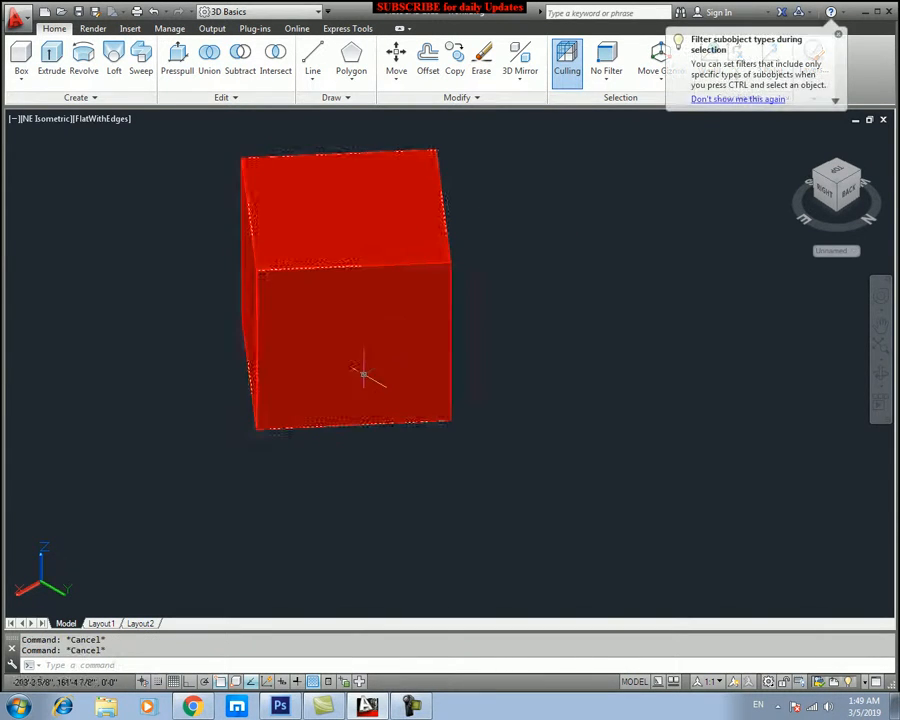
scroll(366, 374, down, 2)
click(426, 338)
click(270, 402)
key(Delete)
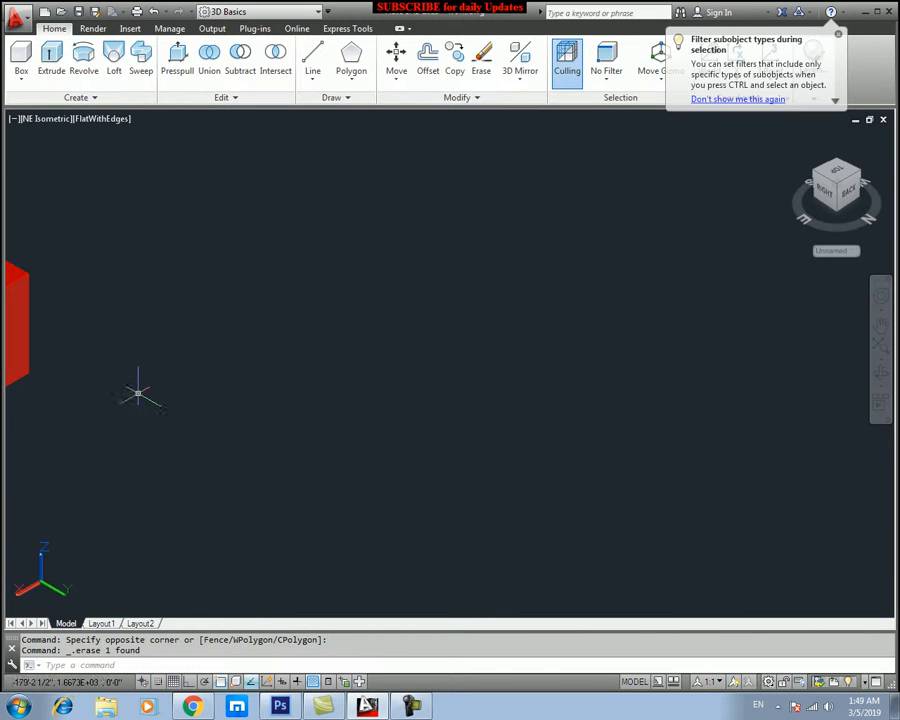
- Create a cylinder beside the cube with a base radius of 10' and a height of 20'
middle_drag(138, 390, 408, 384)
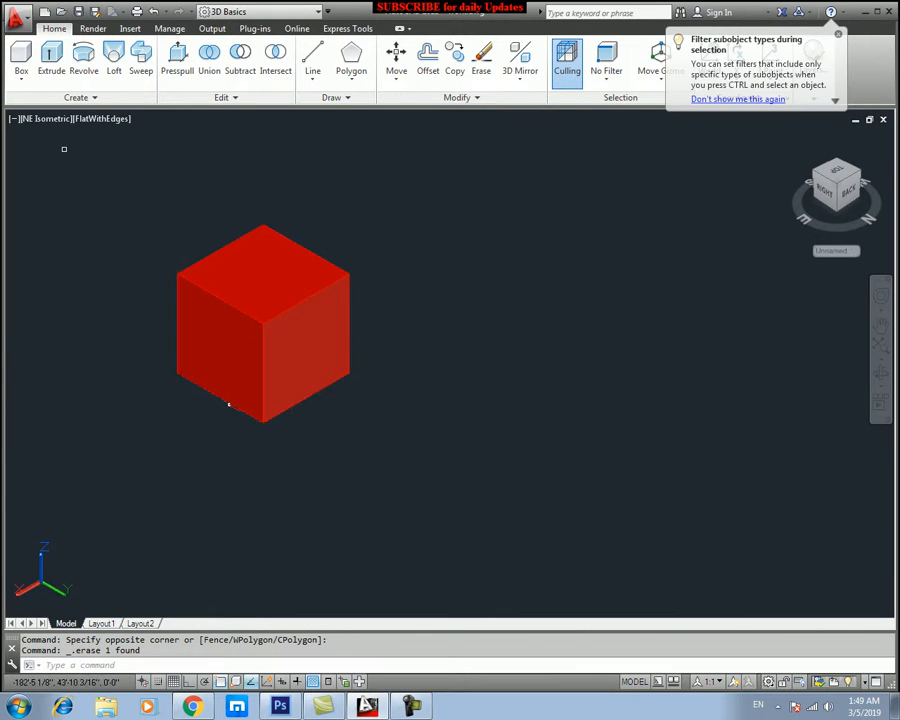
click(20, 75)
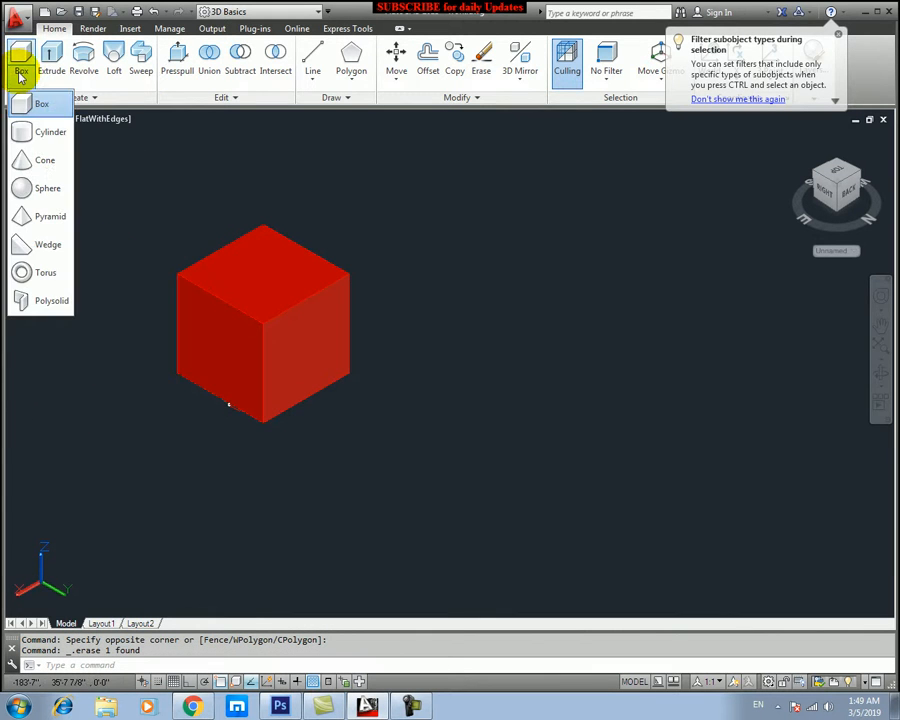
click(27, 135)
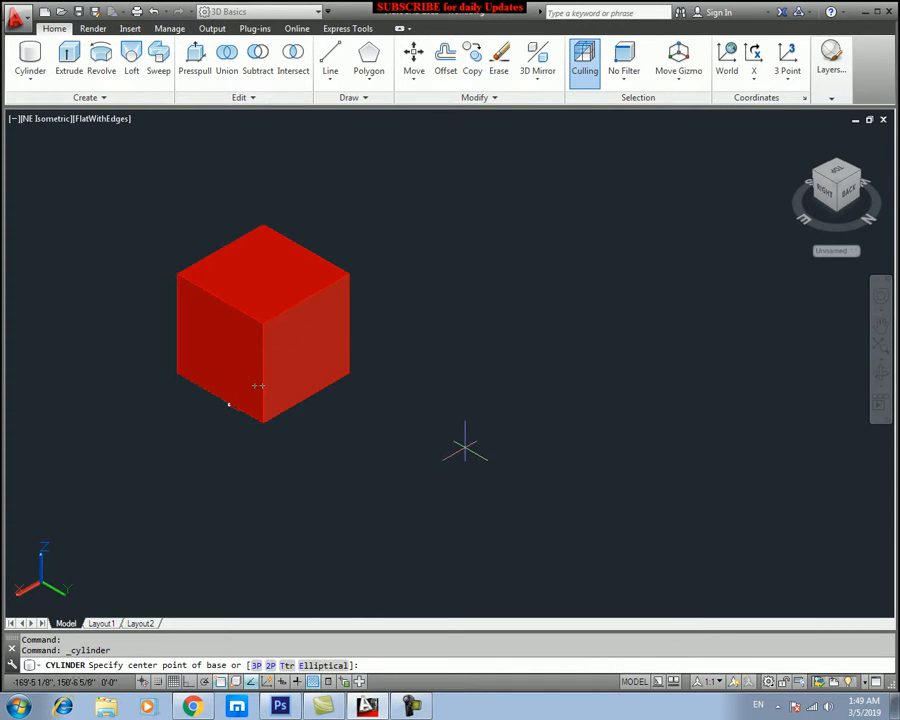
middle_drag(510, 382, 352, 382)
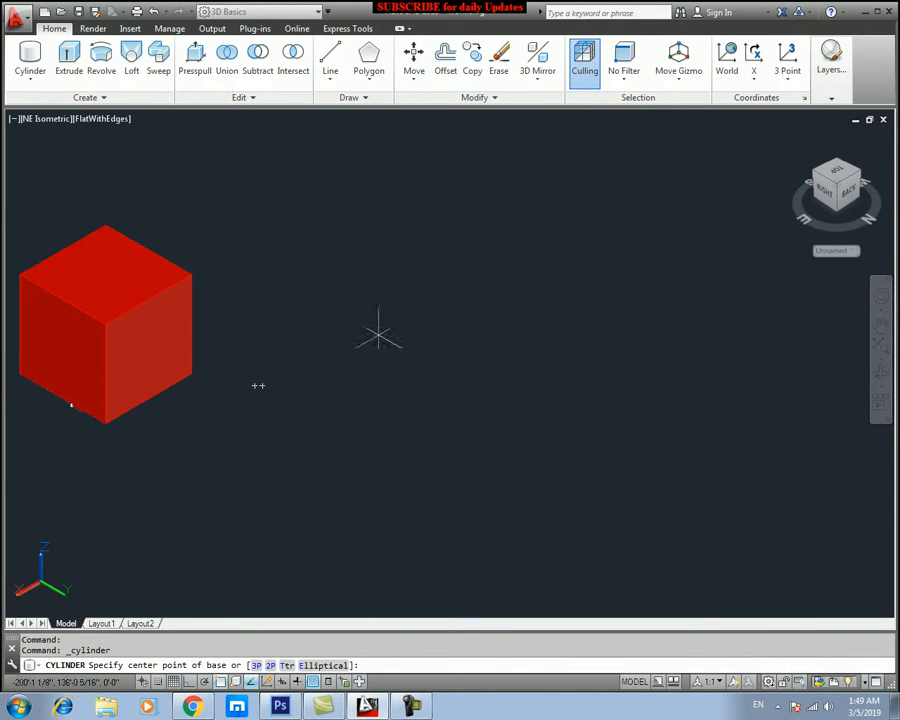
click(437, 302)
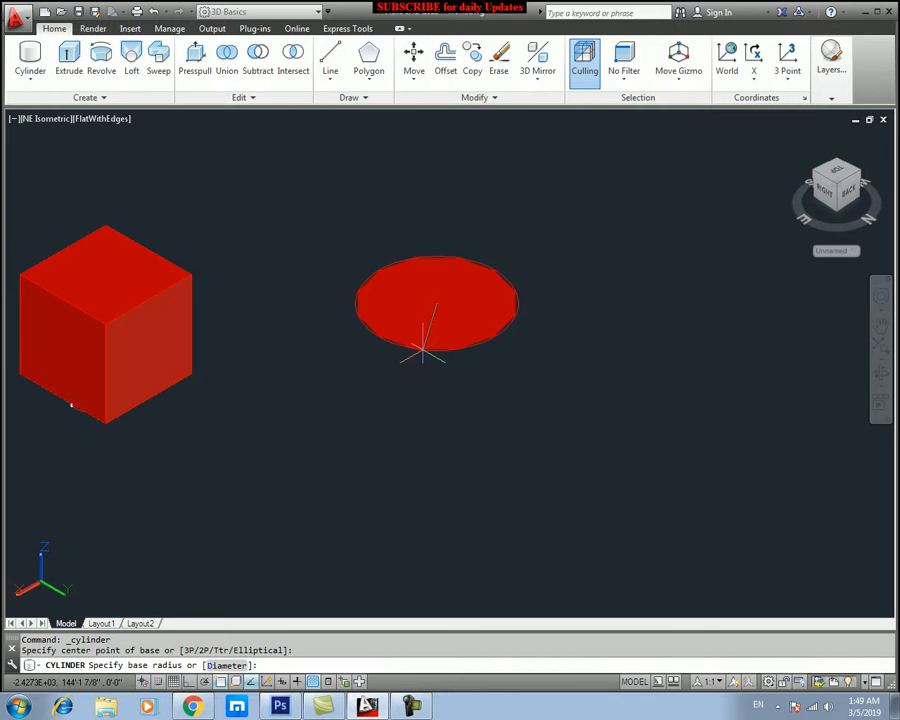
key(Return)
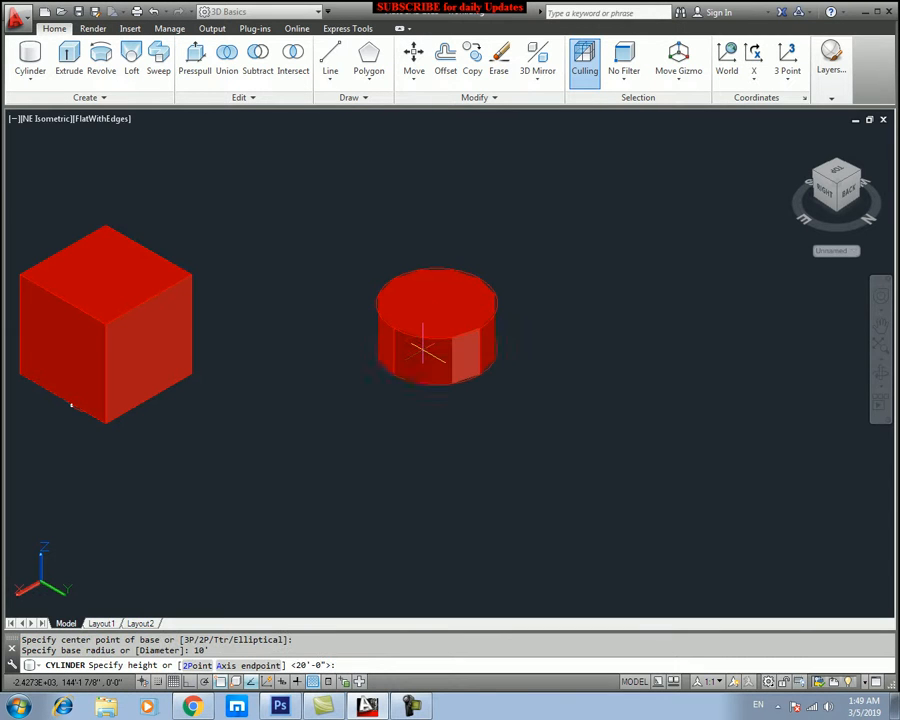
middle_drag(390, 356, 380, 427)
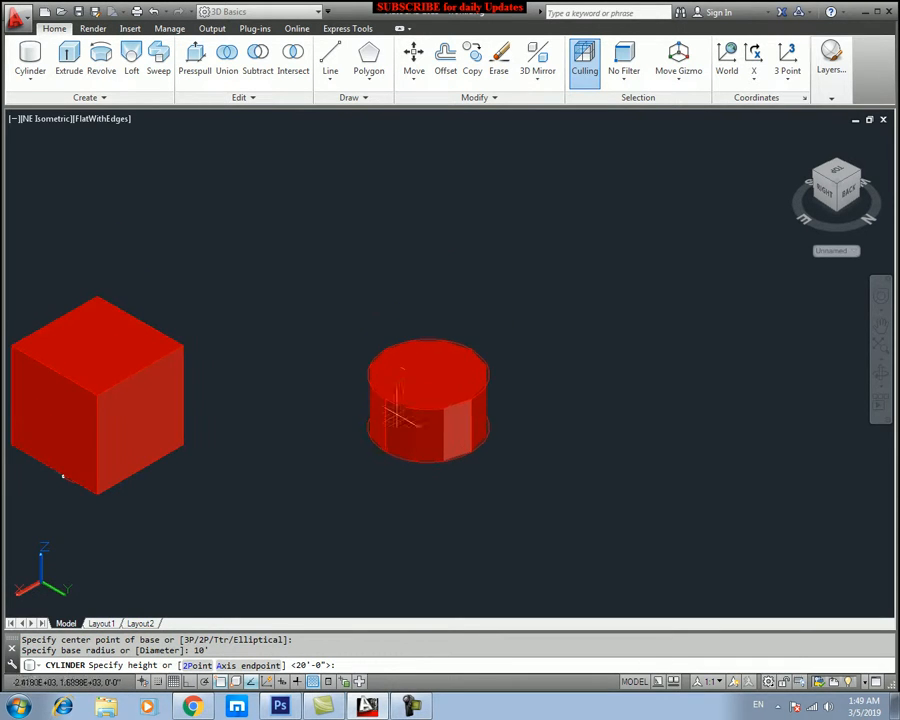
middle_drag(412, 272, 410, 373)
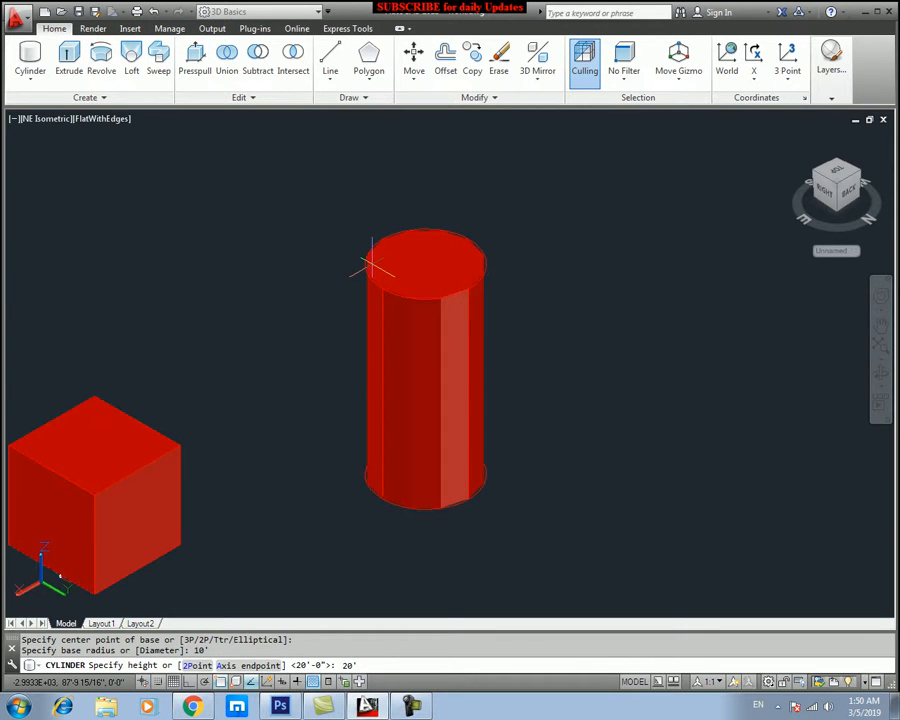
key(Return)
scroll(375, 436, up, 3)
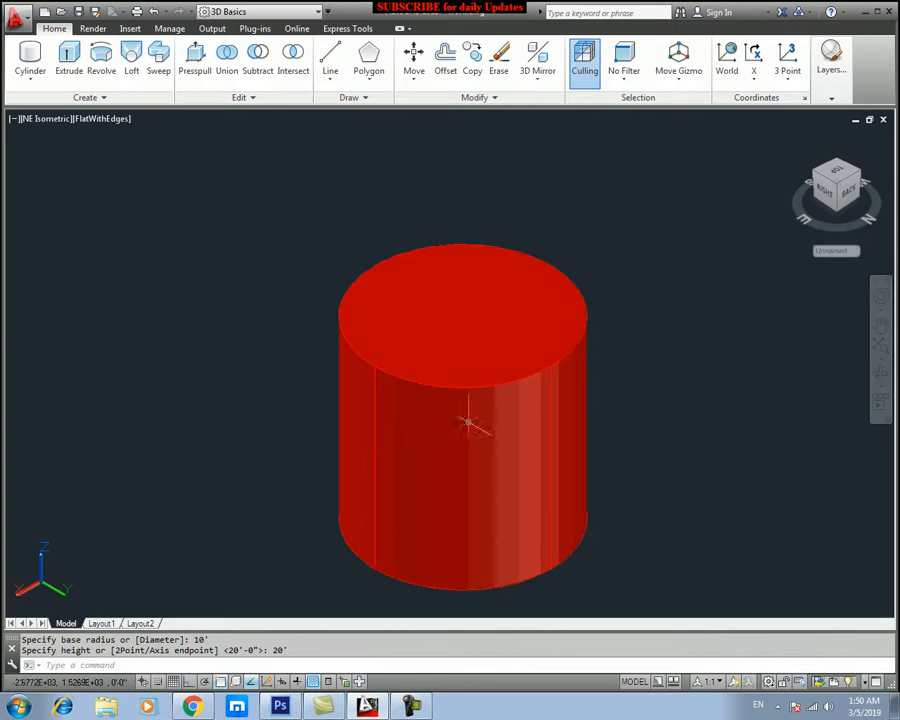
middle_drag(418, 426, 367, 388)
scroll(452, 364, down, 4)
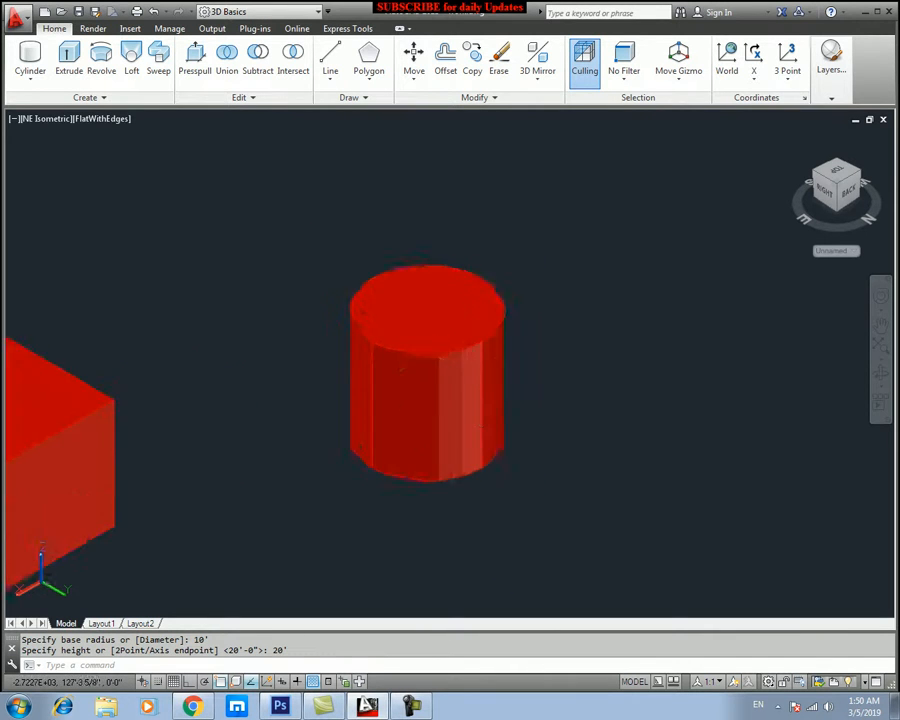
- Erase the 20' high cylinder beside the cube
click(391, 340)
click(336, 481)
key(Delete)
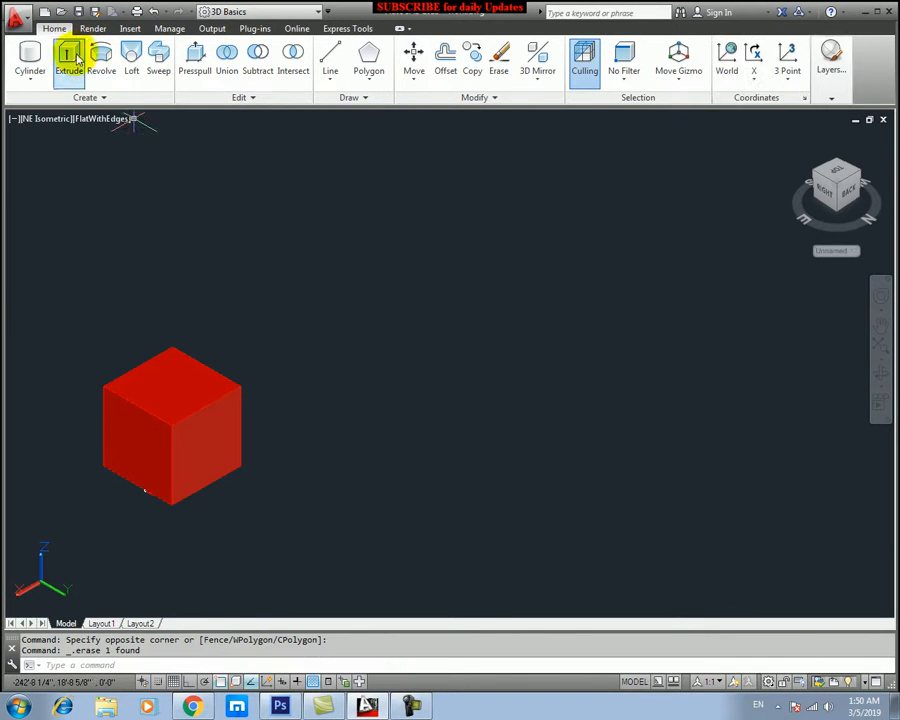
- Create a freely sized cylinder beside the cube, about 34' in base radius and about 106' high
click(27, 78)
click(46, 131)
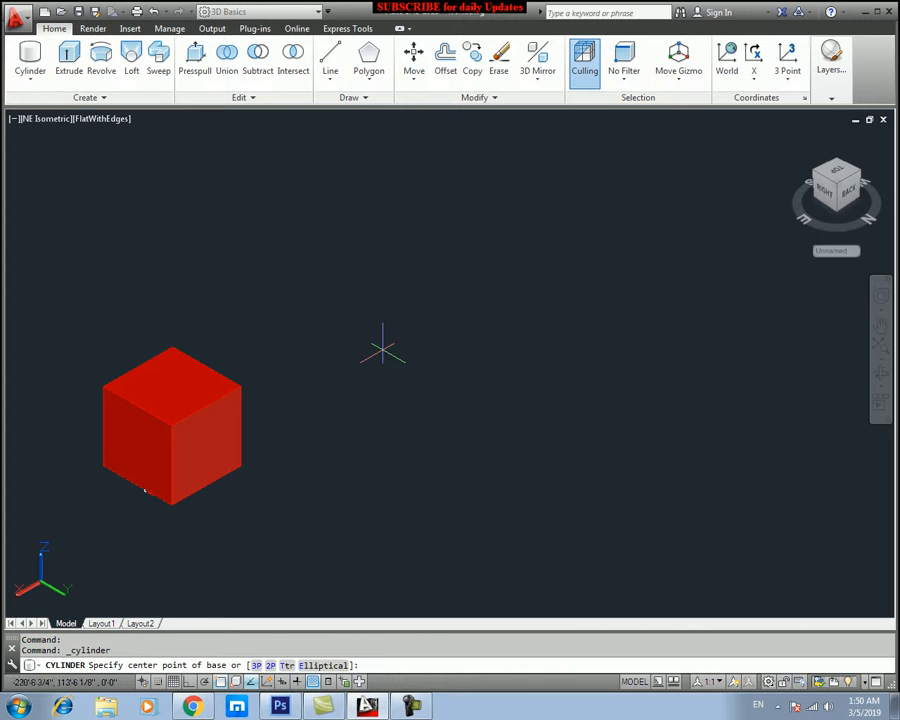
click(455, 332)
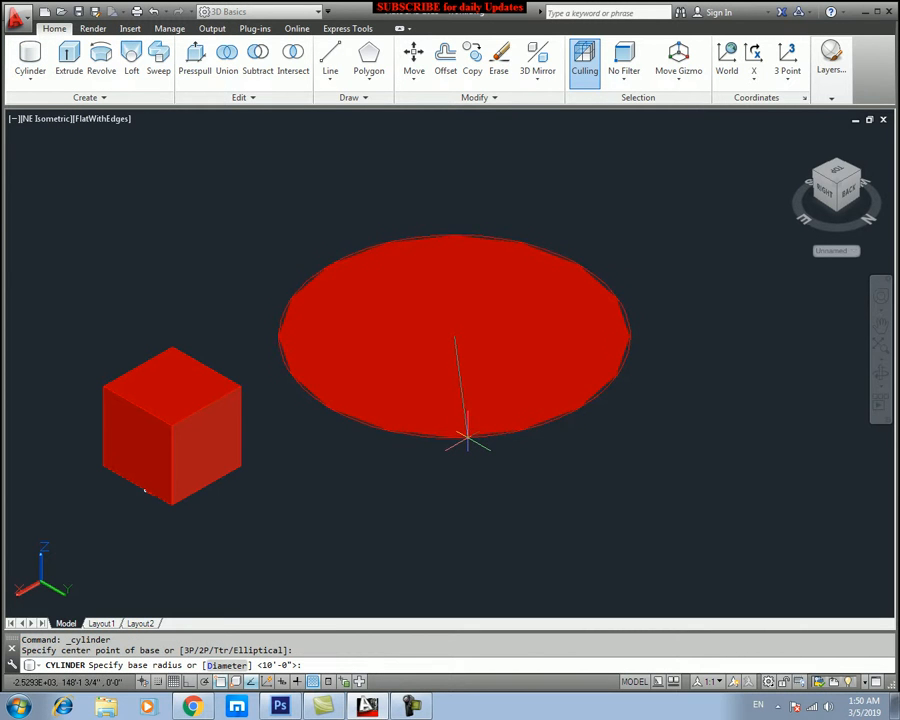
click(472, 429)
middle_drag(482, 286, 510, 286)
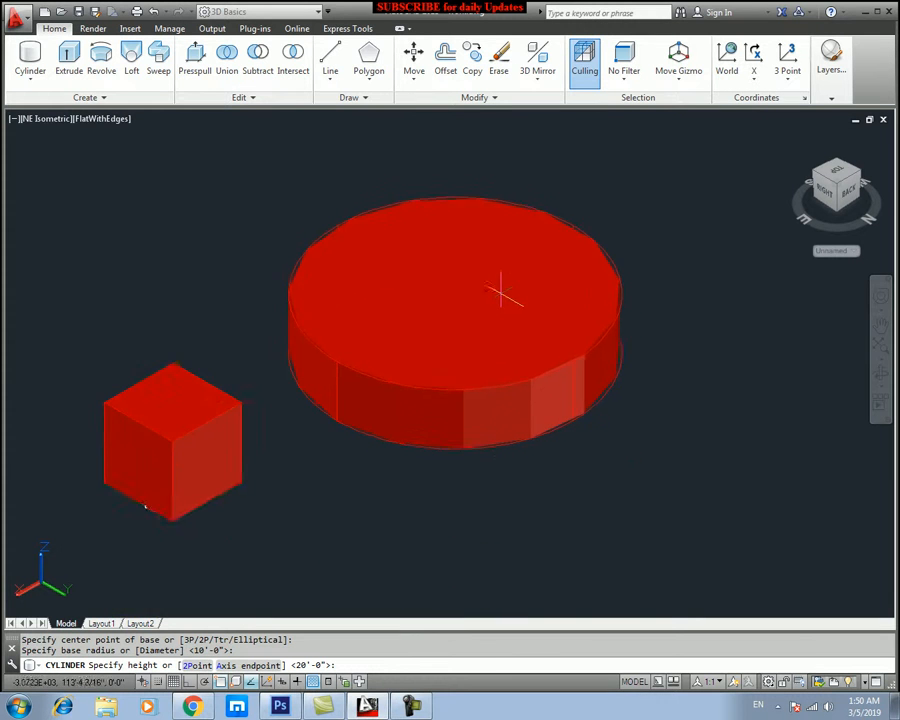
scroll(492, 207, up, 2)
scroll(490, 208, down, 6)
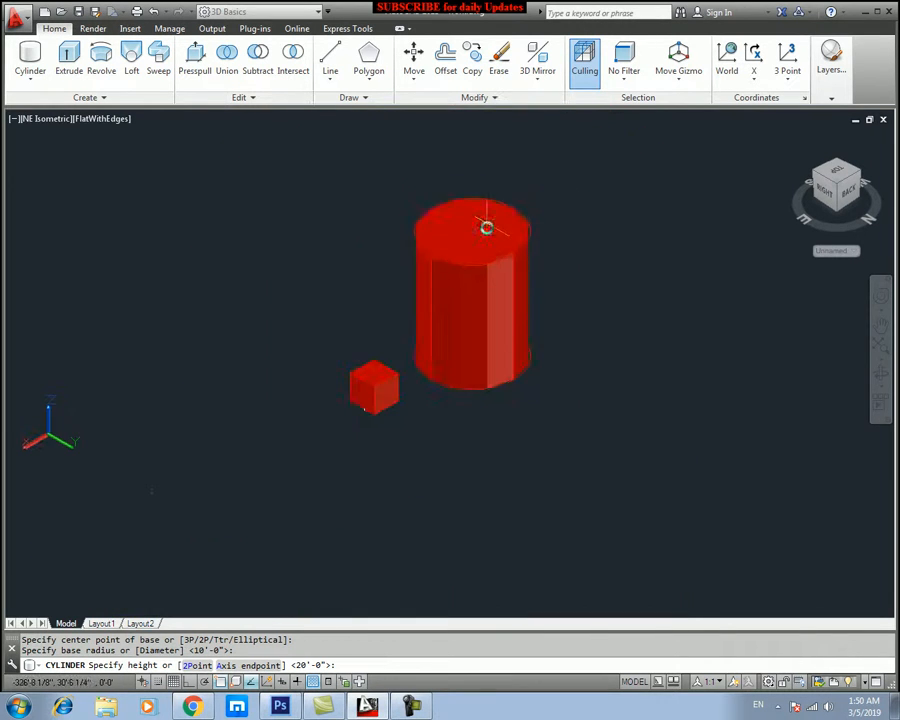
click(487, 210)
scroll(568, 337, up, 2)
middle_drag(568, 337, 448, 330)
middle_drag(408, 283, 408, 378)
- Erase the large freely drawn cylinder, keeping the cube in the drawing
click(211, 446)
click(171, 492)
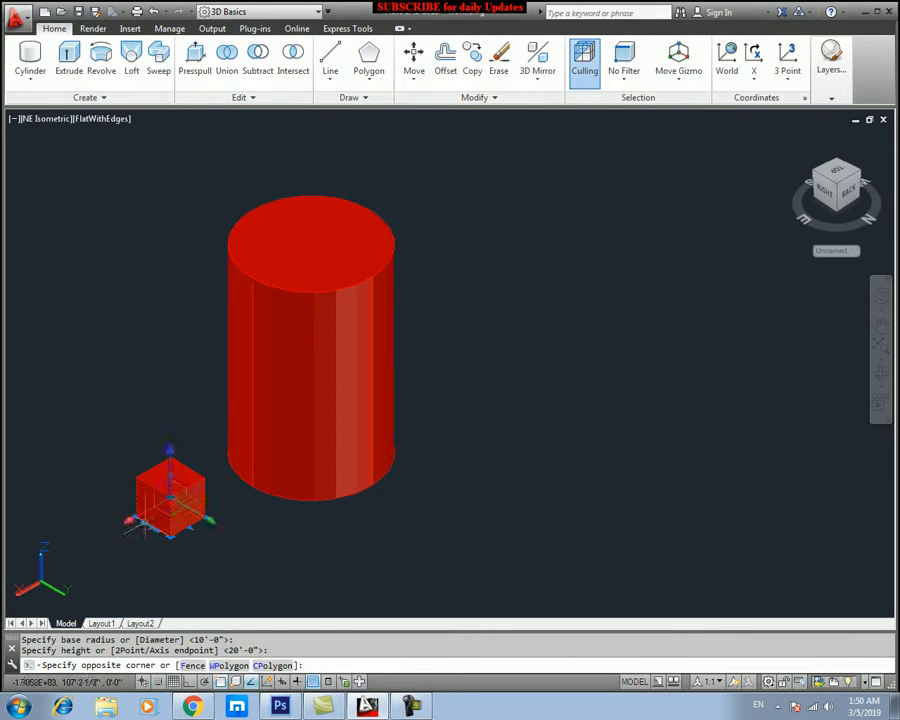
key(Escape)
click(302, 368)
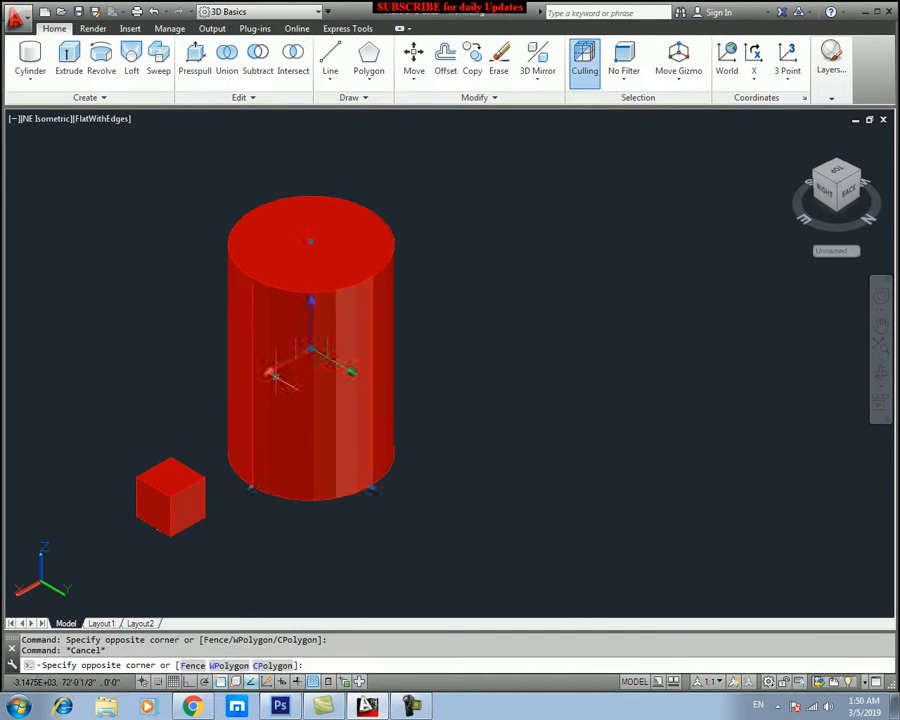
key(Delete)
- Create a cone away from the cube with a 10' base radius, accepting the default height of 105'-9 1/4"
click(30, 75)
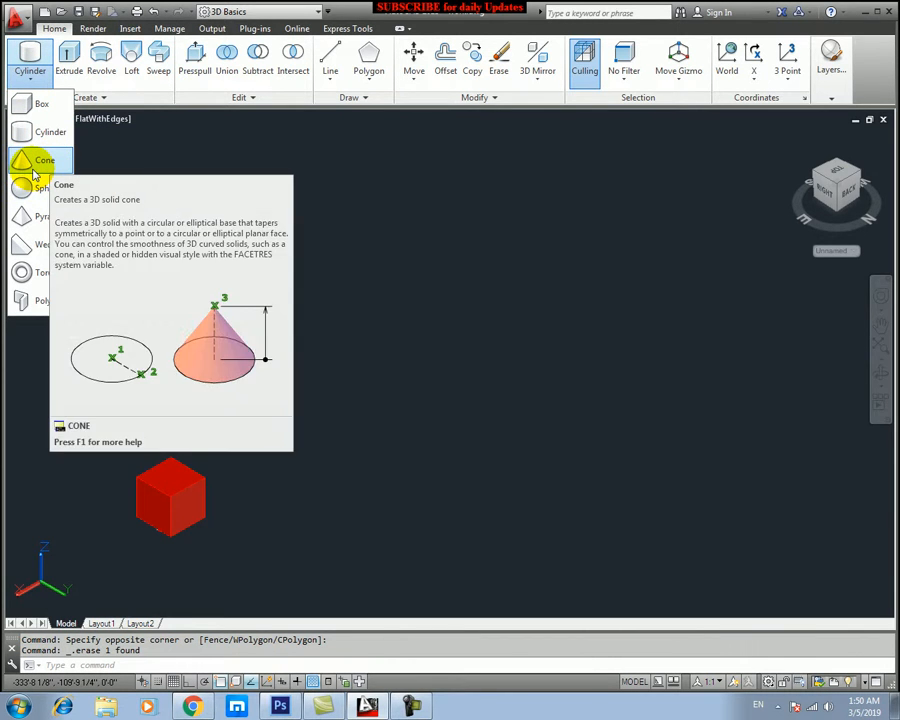
click(38, 162)
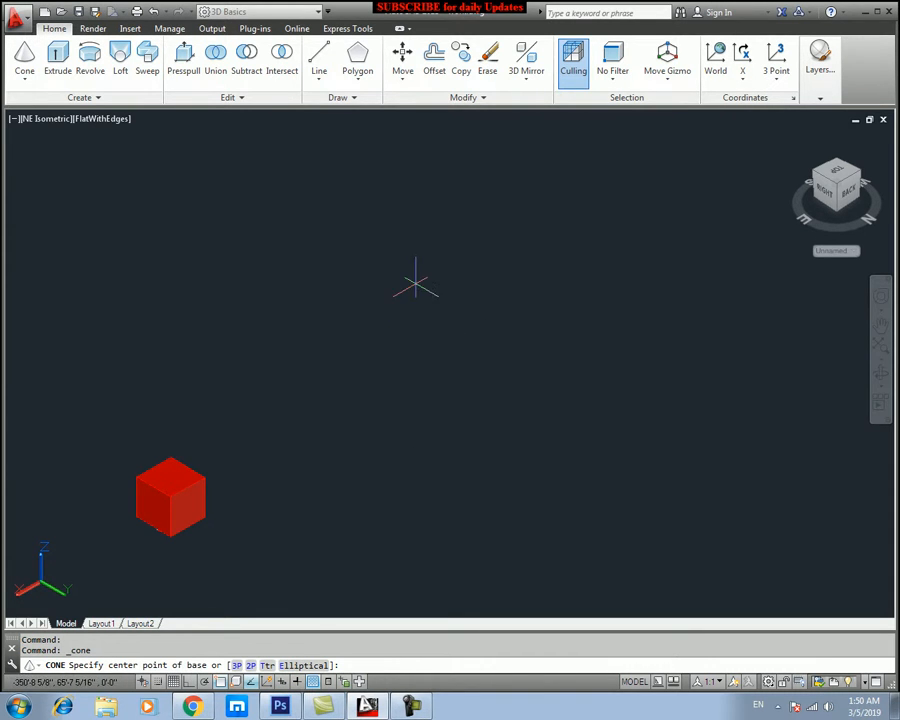
click(416, 286)
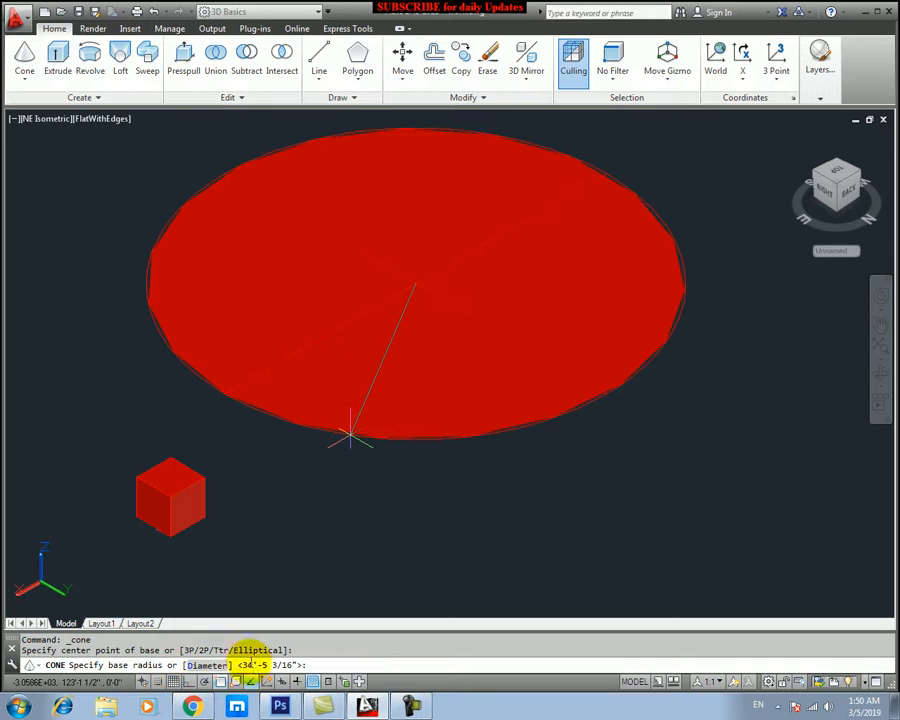
text(10')
key(Return)
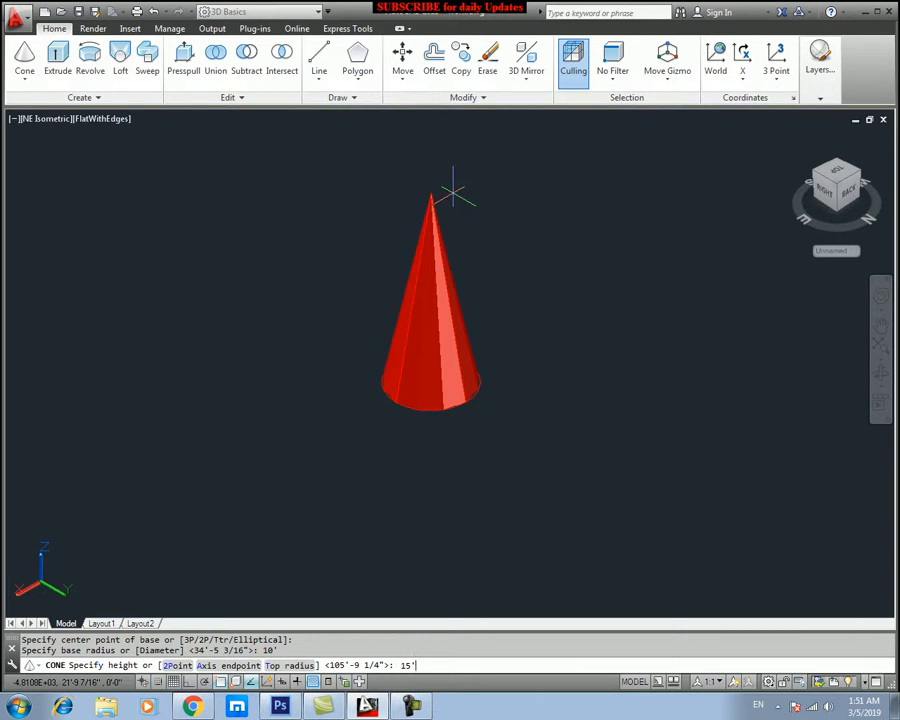
text(')
key(Return)
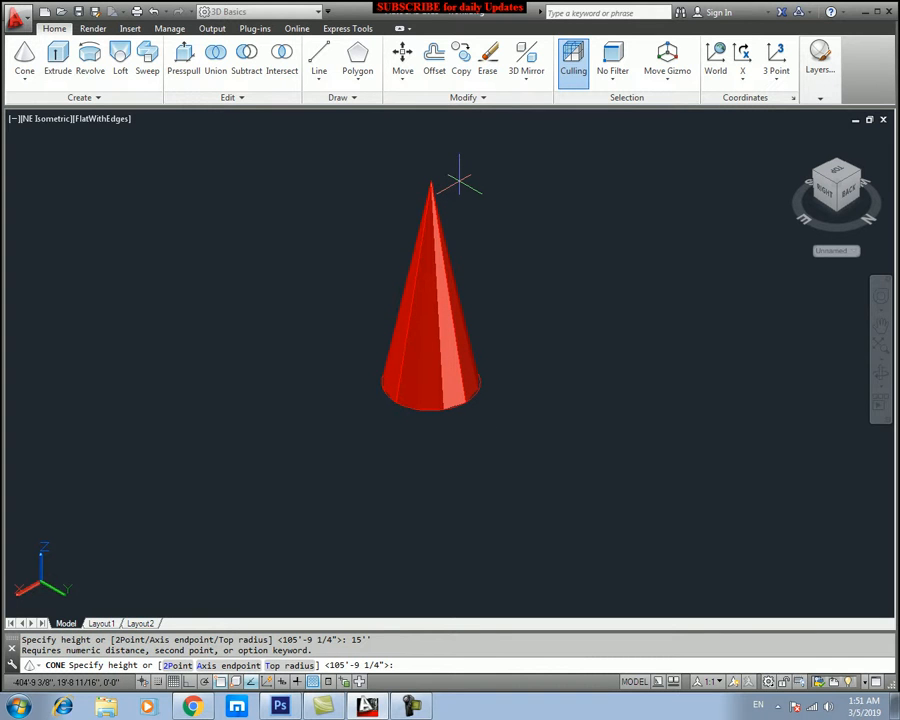
key(Return)
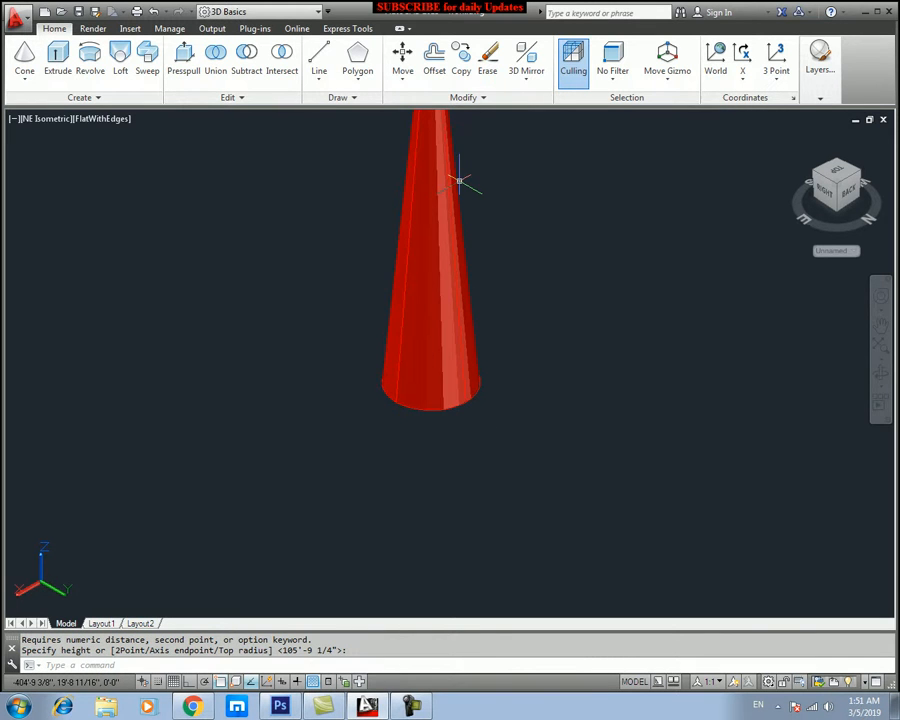
scroll(456, 296, down, 2)
middle_drag(446, 214, 448, 386)
scroll(448, 386, up, 2)
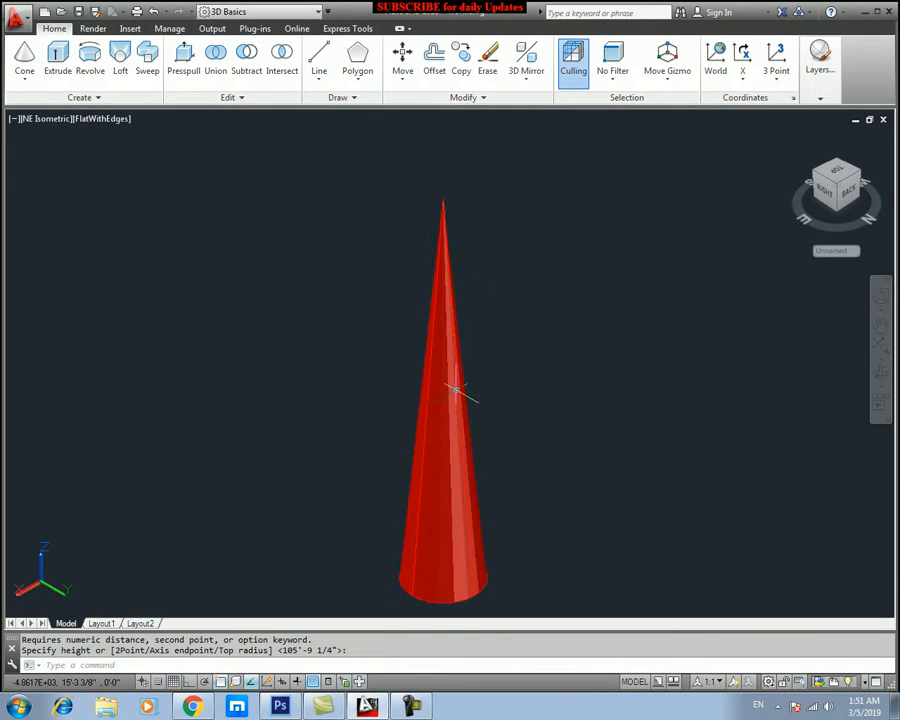
scroll(516, 377, up, 1)
scroll(497, 380, down, 3)
- Create a second, much wider cone away from the first, with a freely picked height and a base radius of about 114'
click(60, 70)
click(24, 76)
click(42, 157)
click(113, 287)
click(150, 351)
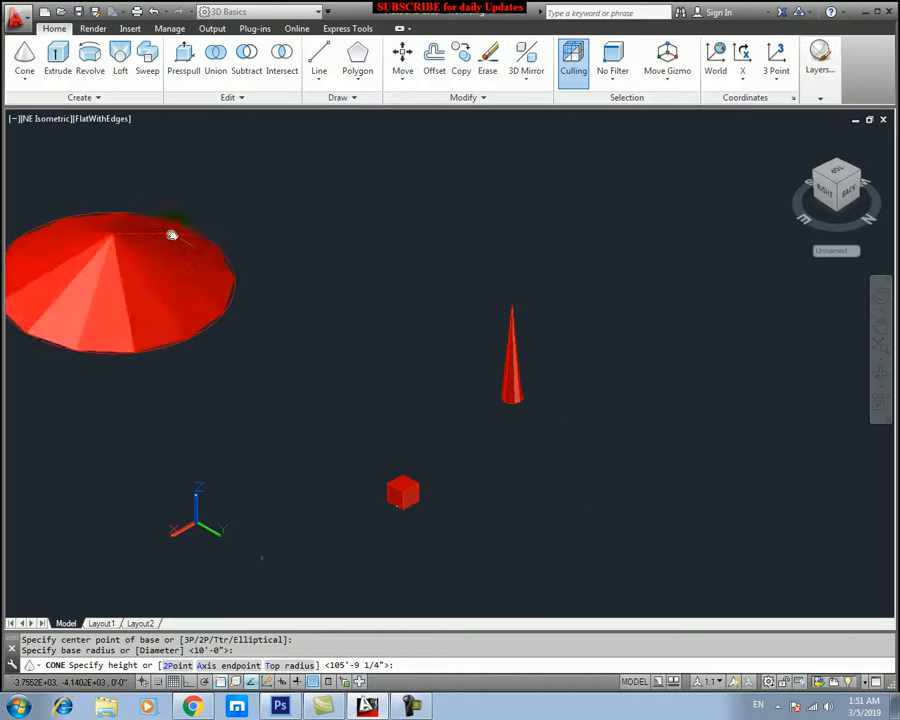
middle_drag(180, 160, 293, 287)
click(258, 240)
- Try the Realistic visual style and set the viewport to Shades of Gray
click(104, 120)
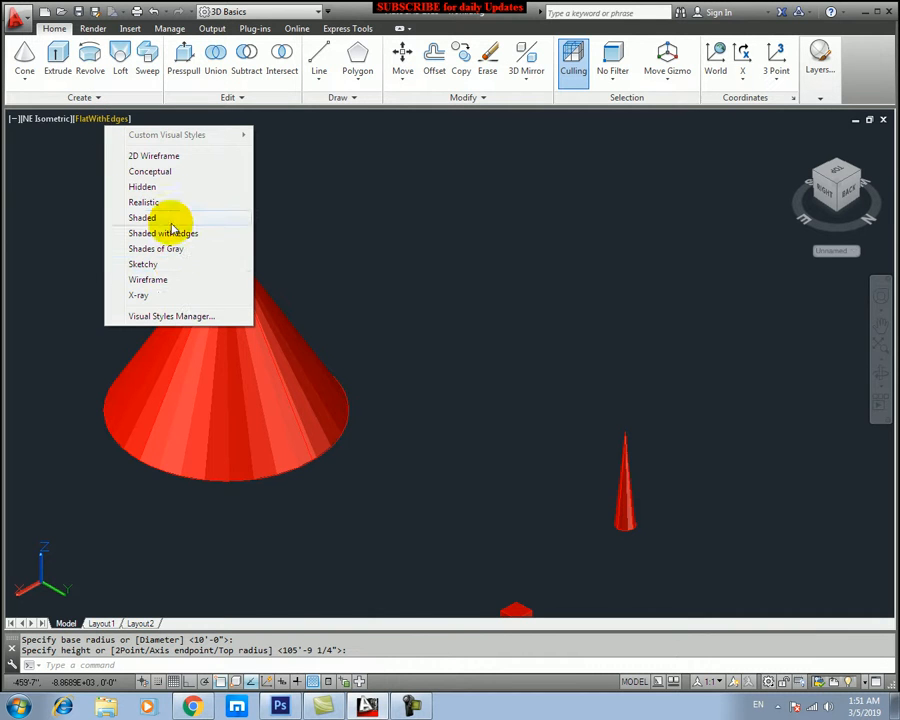
click(150, 202)
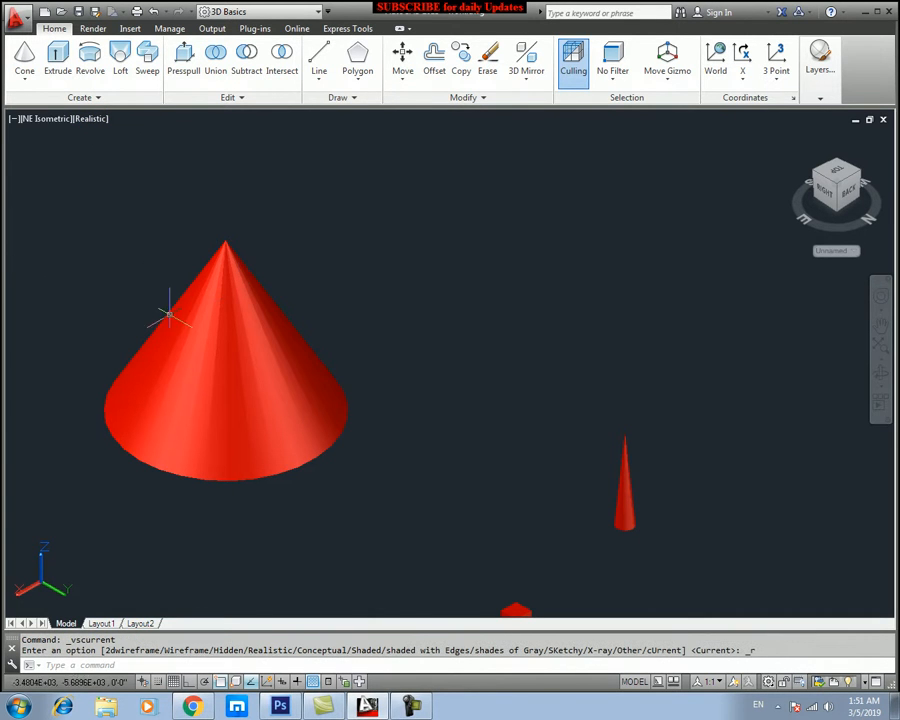
click(92, 121)
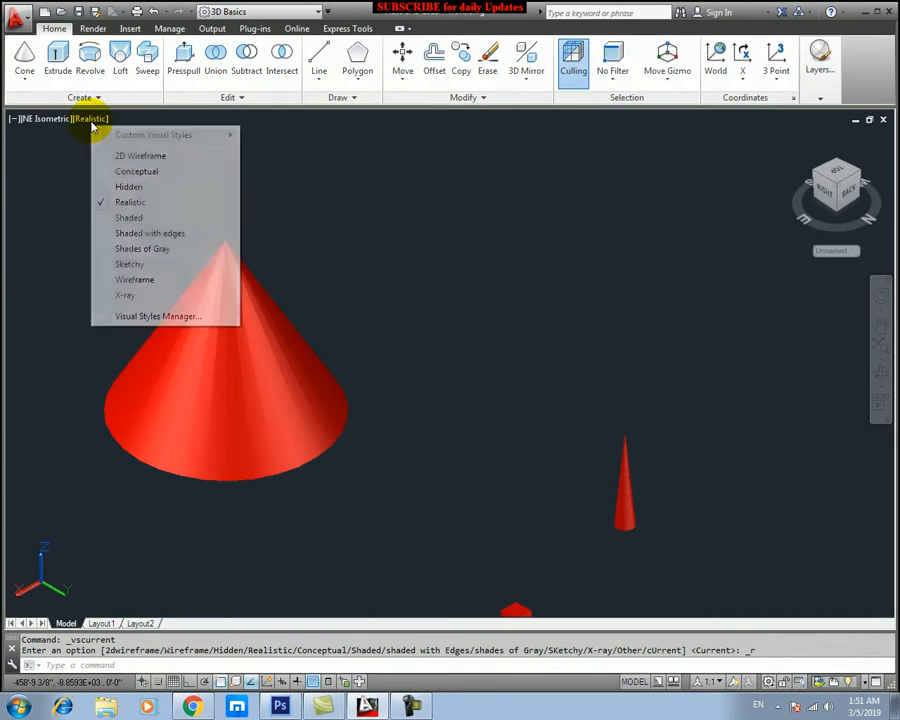
click(150, 248)
- Erase the wide cone, leaving the narrow cone in the drawing
middle_drag(285, 384, 399, 312)
scroll(385, 300, down, 3)
scroll(385, 300, up, 5)
click(359, 216)
click(287, 293)
key(Delete)
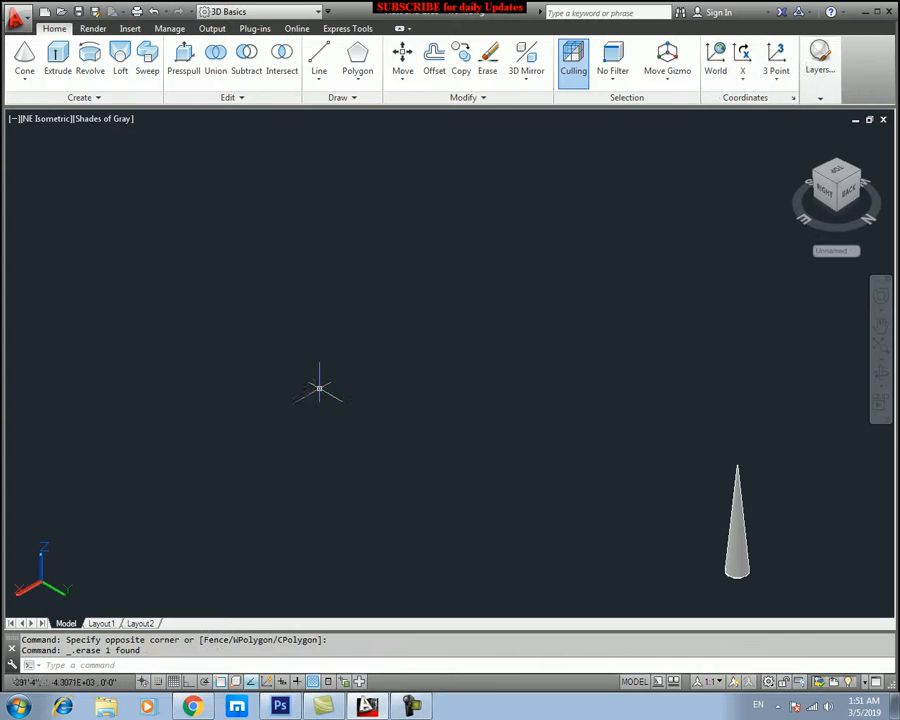
- Create a sphere with a radius of 10' in the empty area away from the narrow cone
click(26, 76)
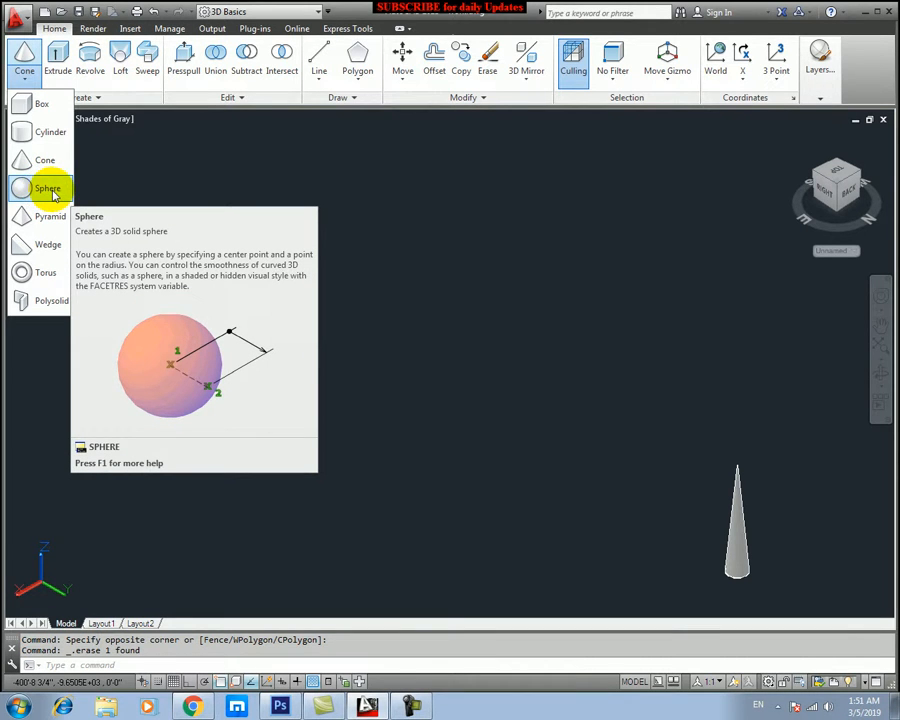
click(45, 190)
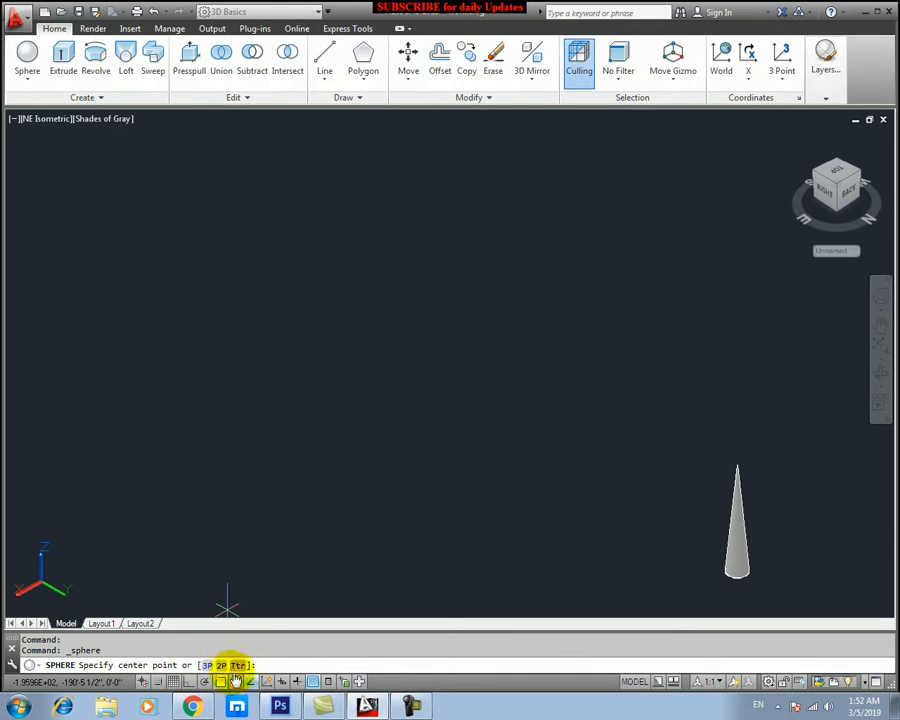
click(310, 323)
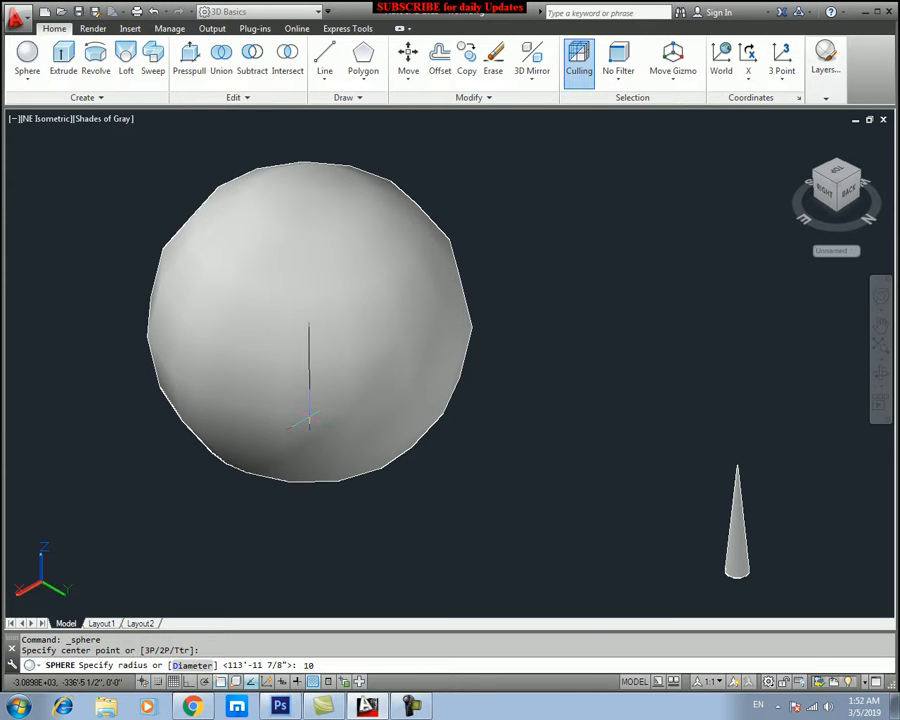
text(10')
key(Return)
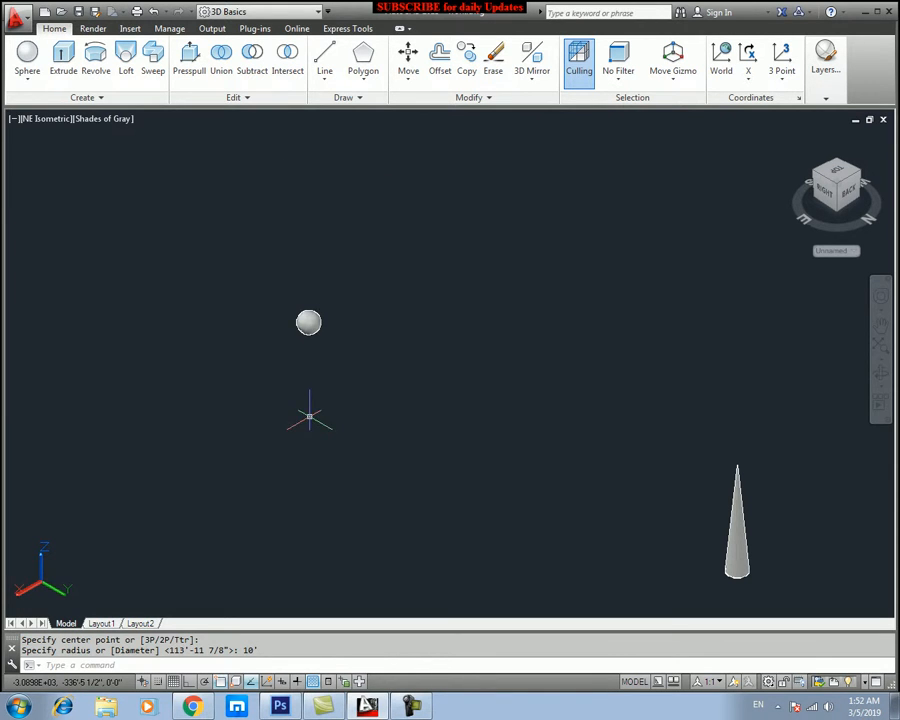
scroll(311, 270, up, 3)
scroll(286, 360, up, 2)
middle_drag(281, 486, 346, 380)
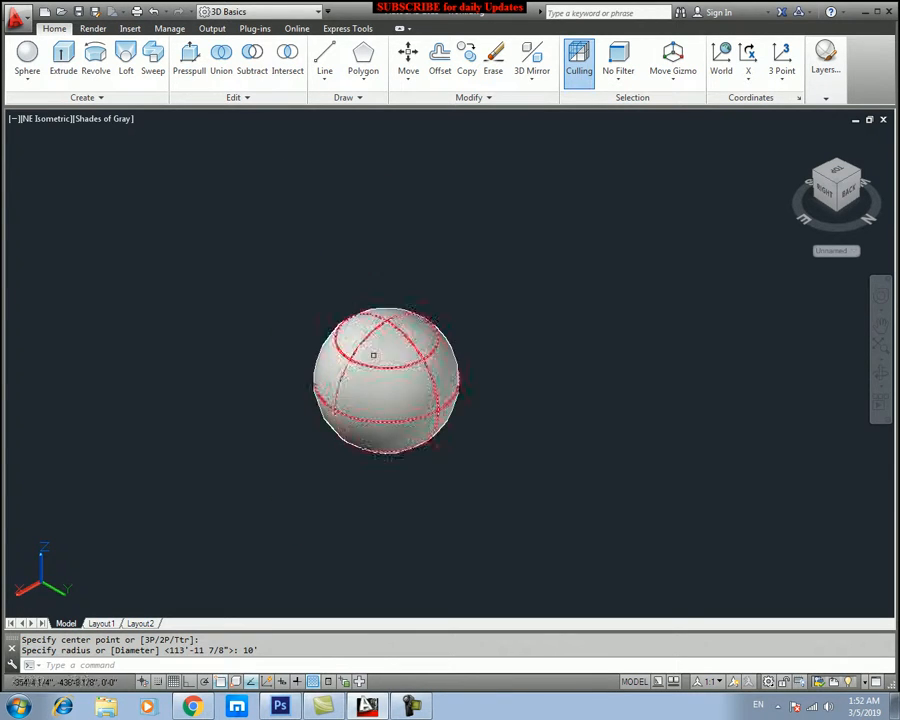
scroll(407, 364, up, 2)
scroll(405, 367, down, 2)
- View the sphere in the 2D Wireframe visual style and return the viewport to Shades of Gray
click(522, 305)
click(353, 510)
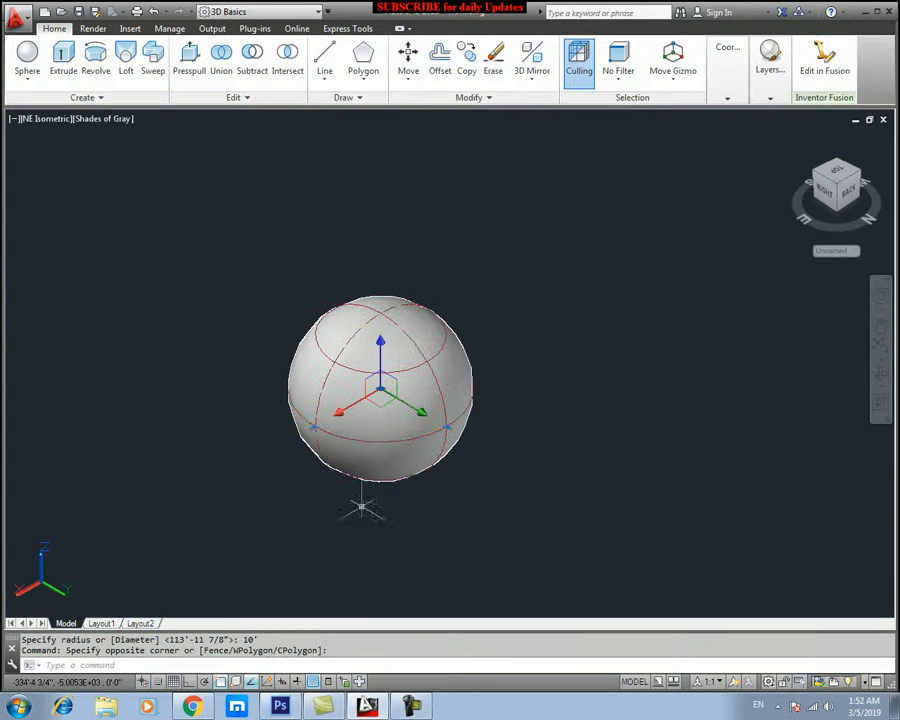
click(100, 119)
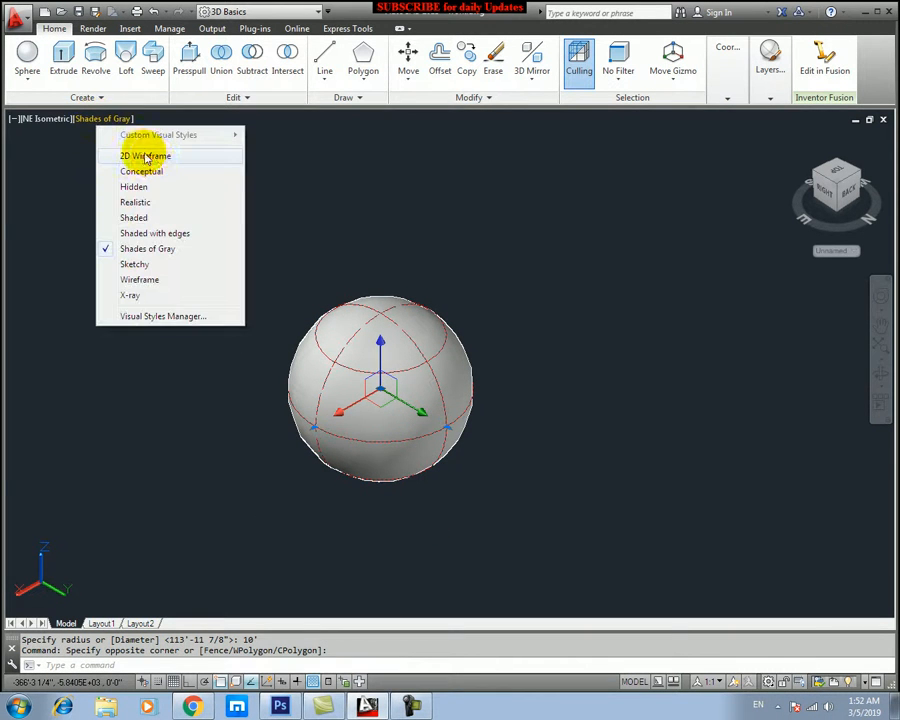
click(172, 158)
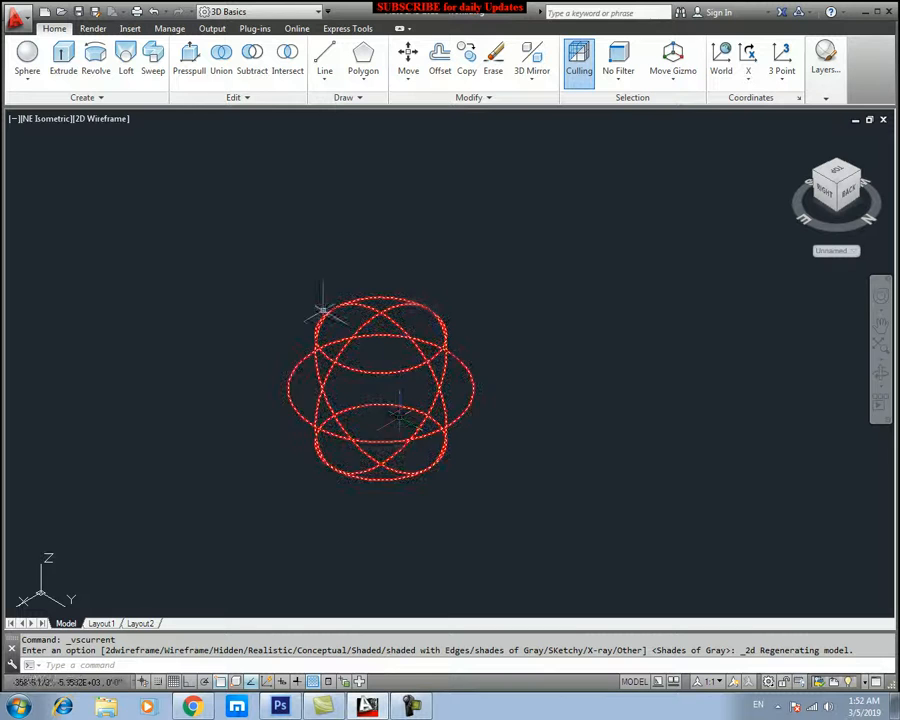
click(100, 120)
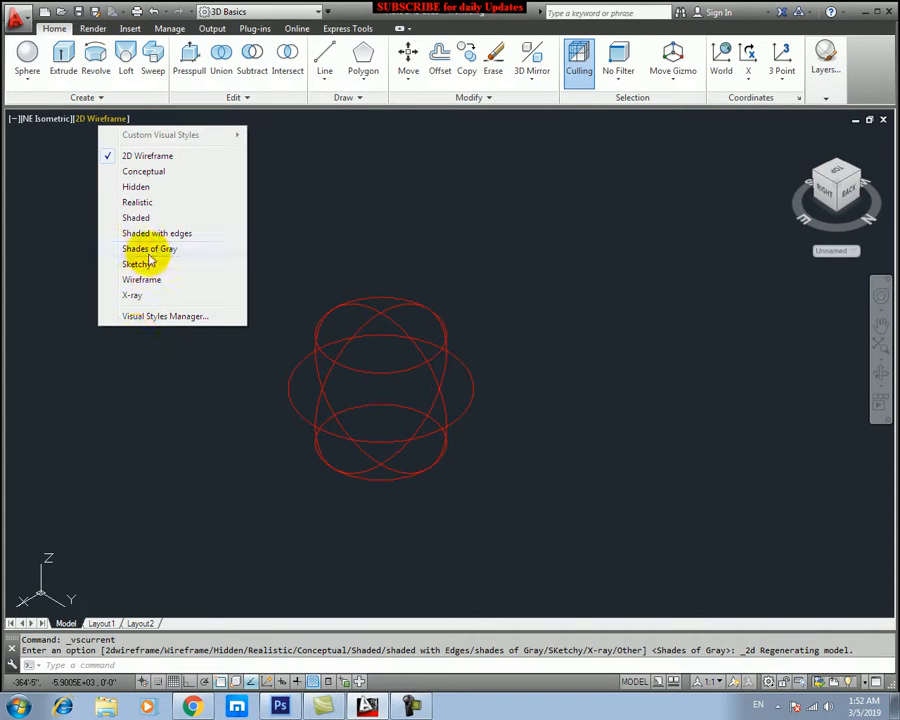
click(189, 249)
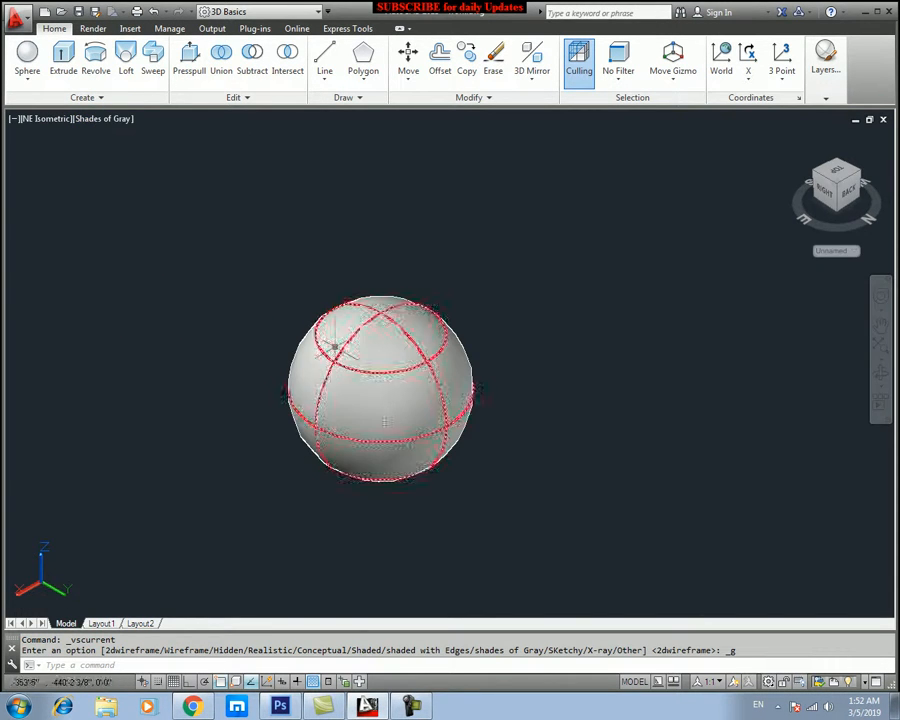
- Erase the sphere from the drawing
click(516, 300)
click(293, 477)
key(Delete)
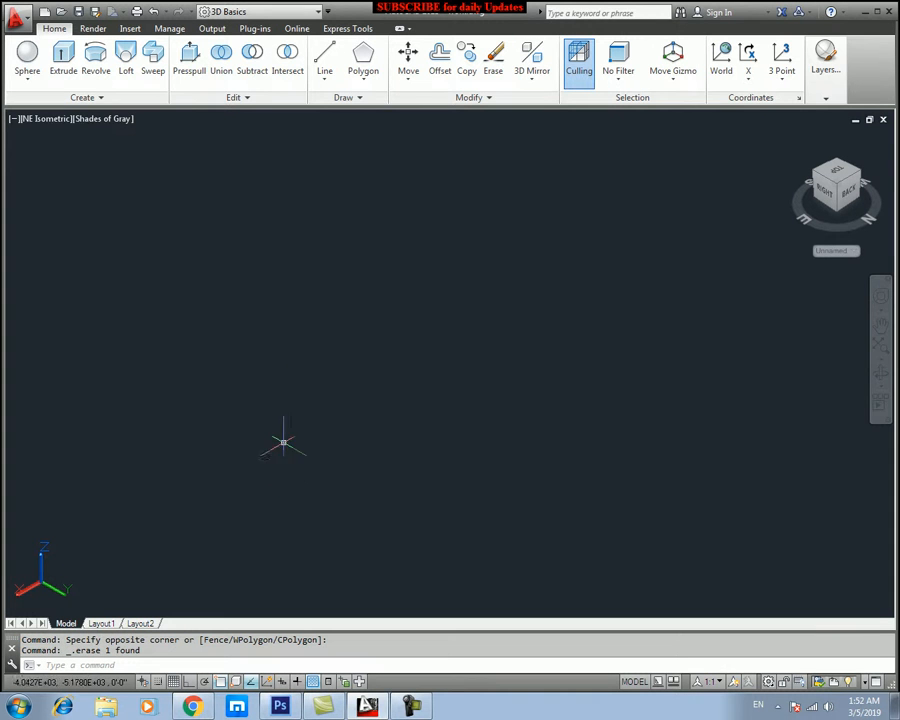
click(85, 121)
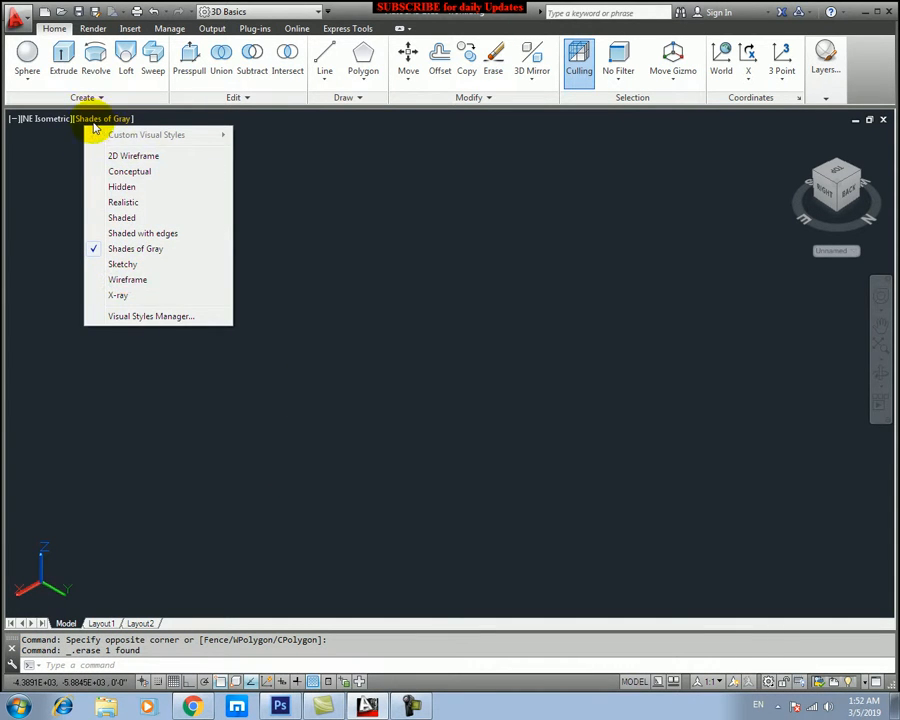
click(40, 120)
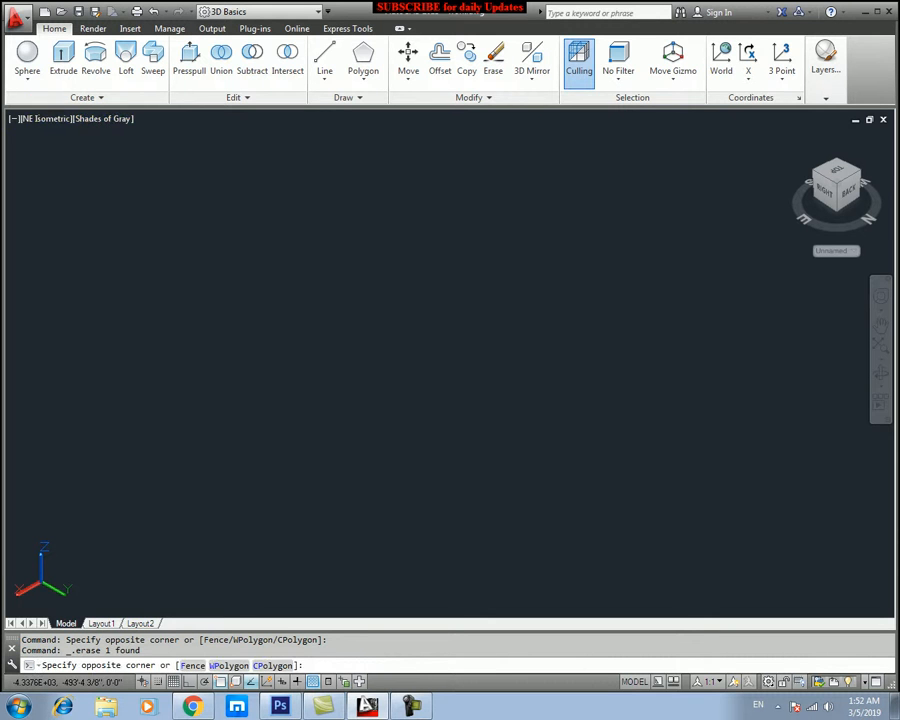
key(Escape)
- Create a four-sided pyramid in the empty area with a base radius of 20' and a freely picked height
click(27, 79)
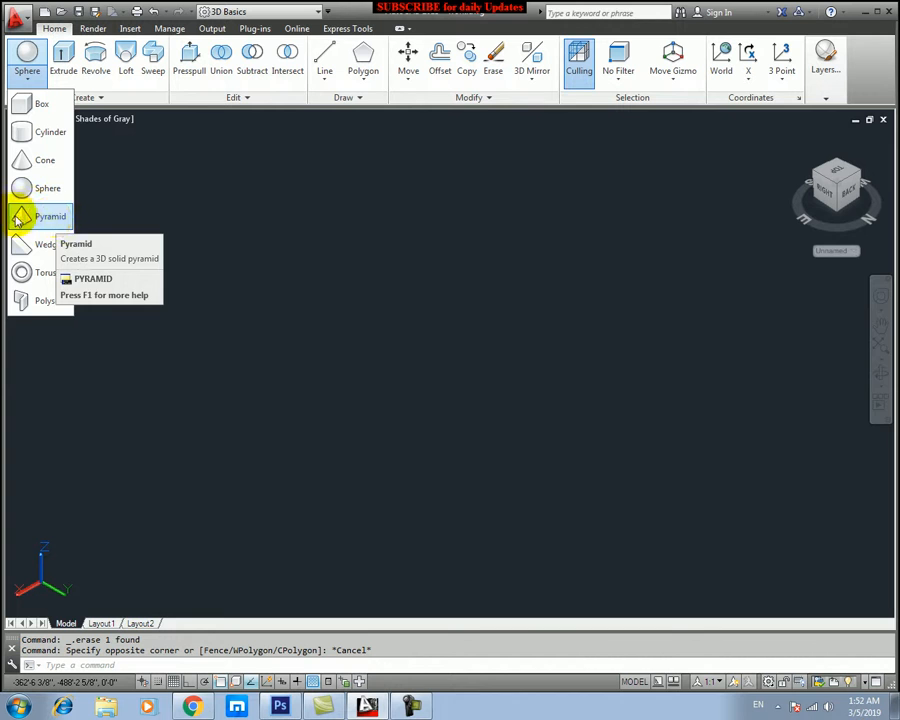
click(42, 218)
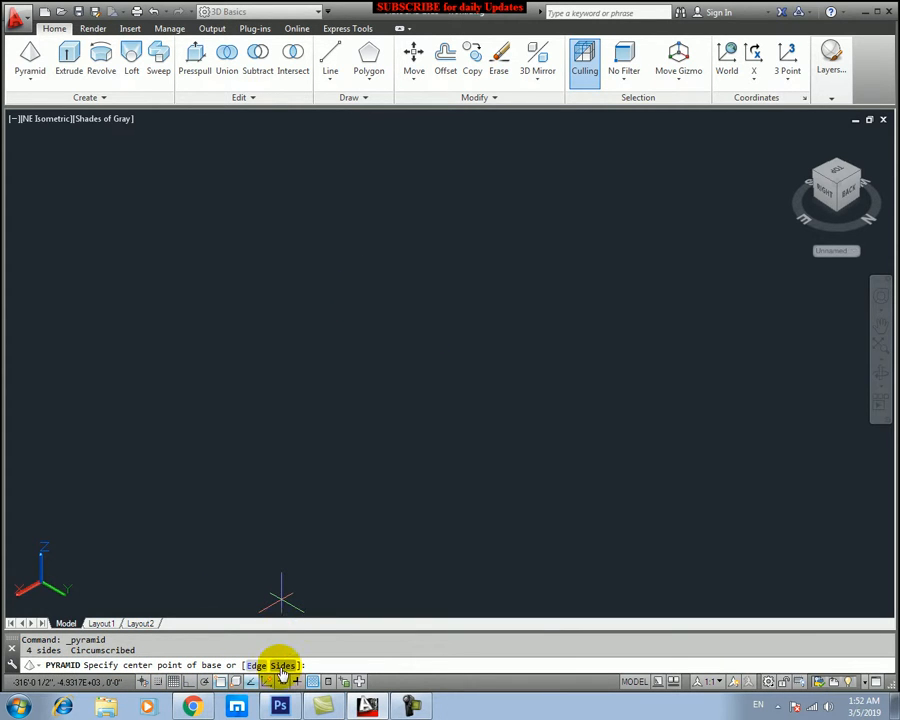
click(354, 320)
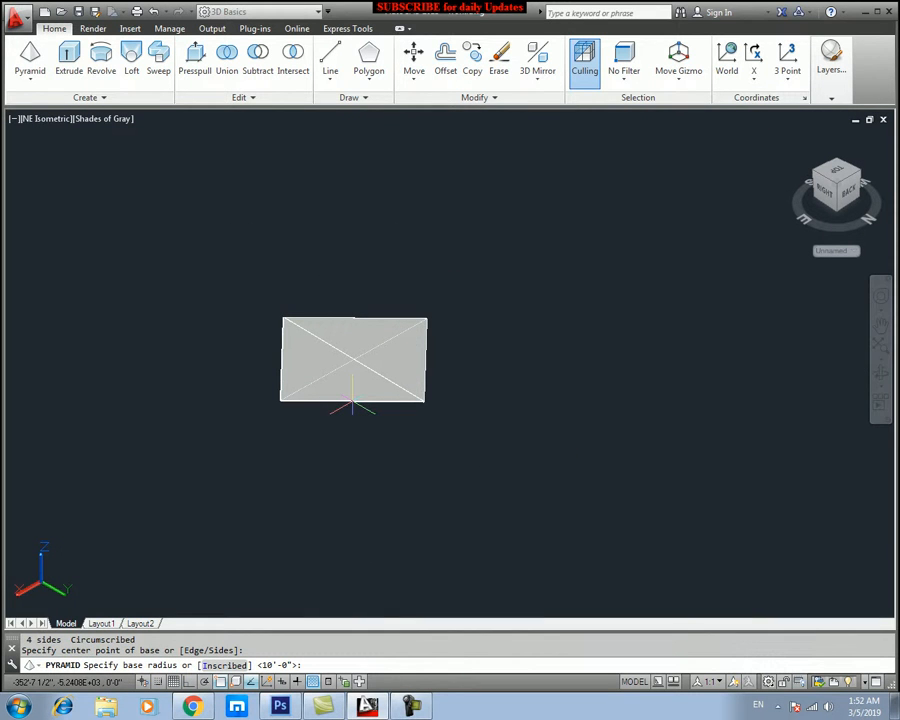
key(Return)
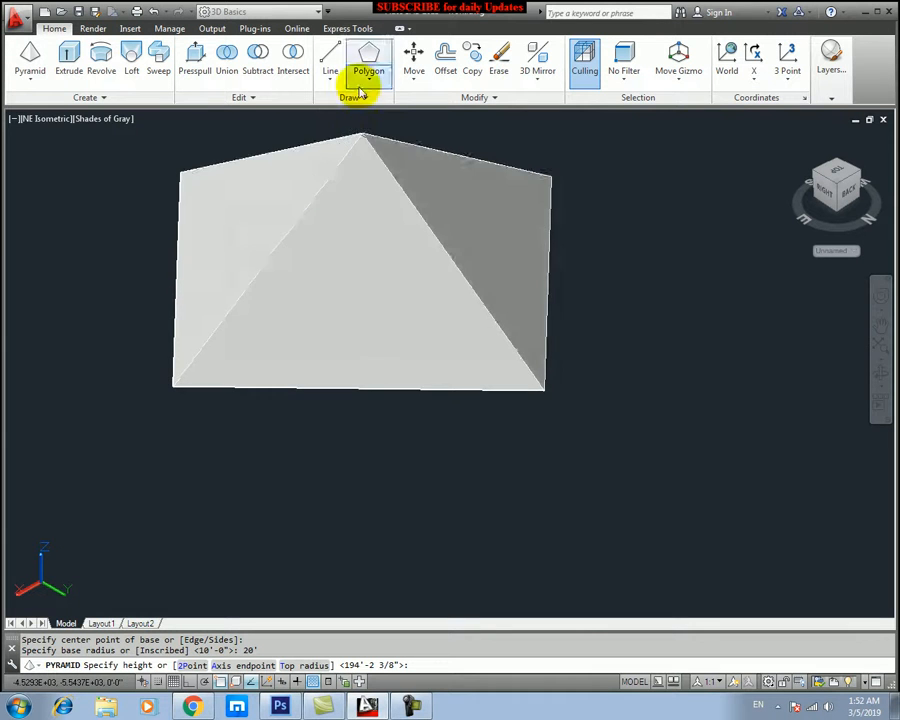
middle_drag(345, 300, 338, 419)
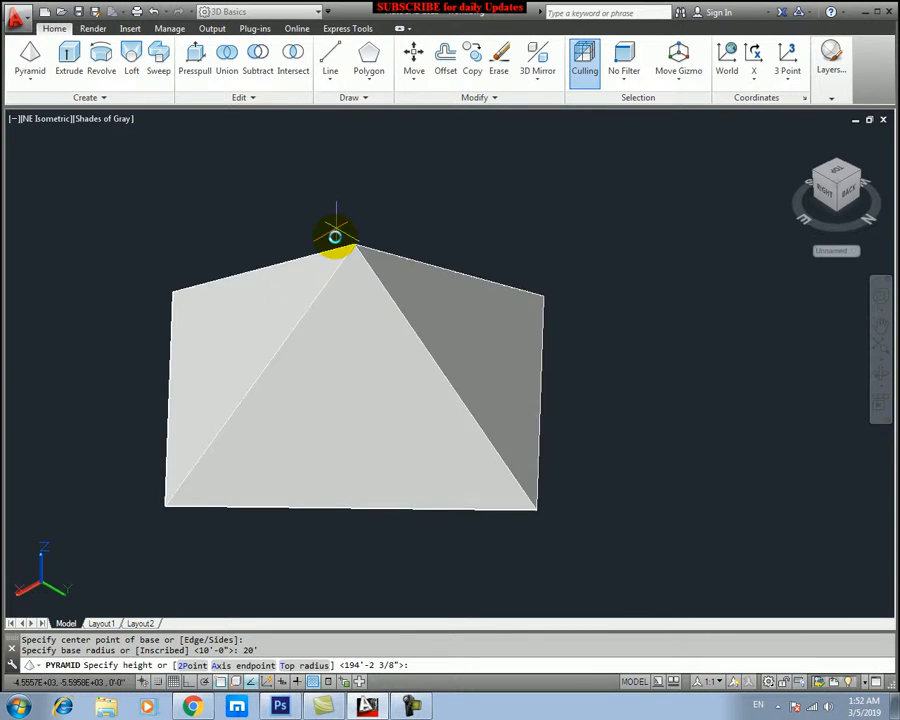
middle_drag(352, 119, 340, 199)
click(345, 148)
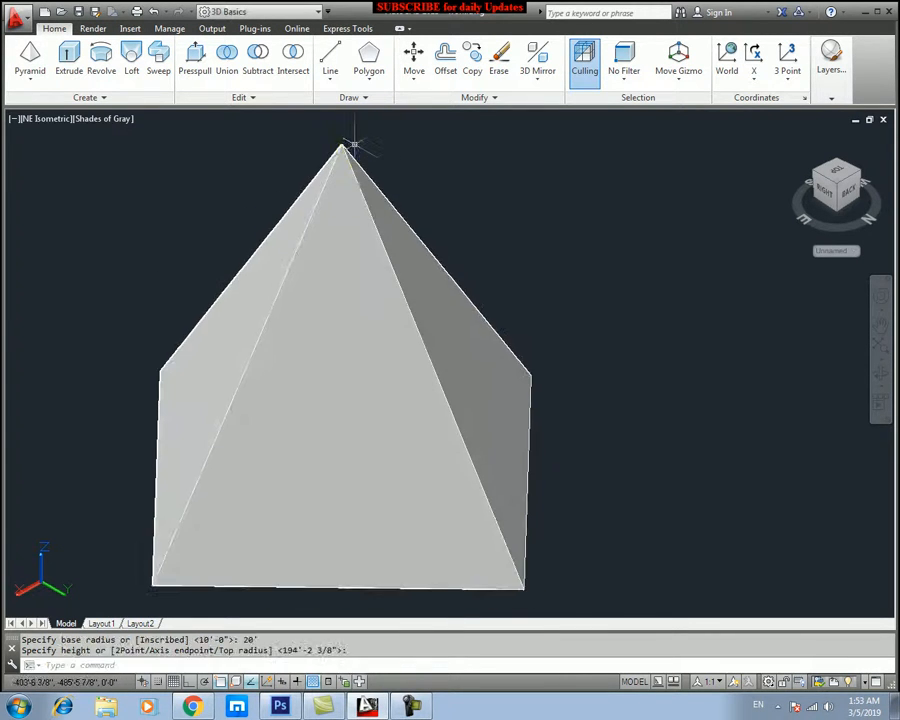
- Erase the pyramid from the drawing
scroll(414, 306, down, 3)
click(565, 221)
click(311, 364)
key(Delete)
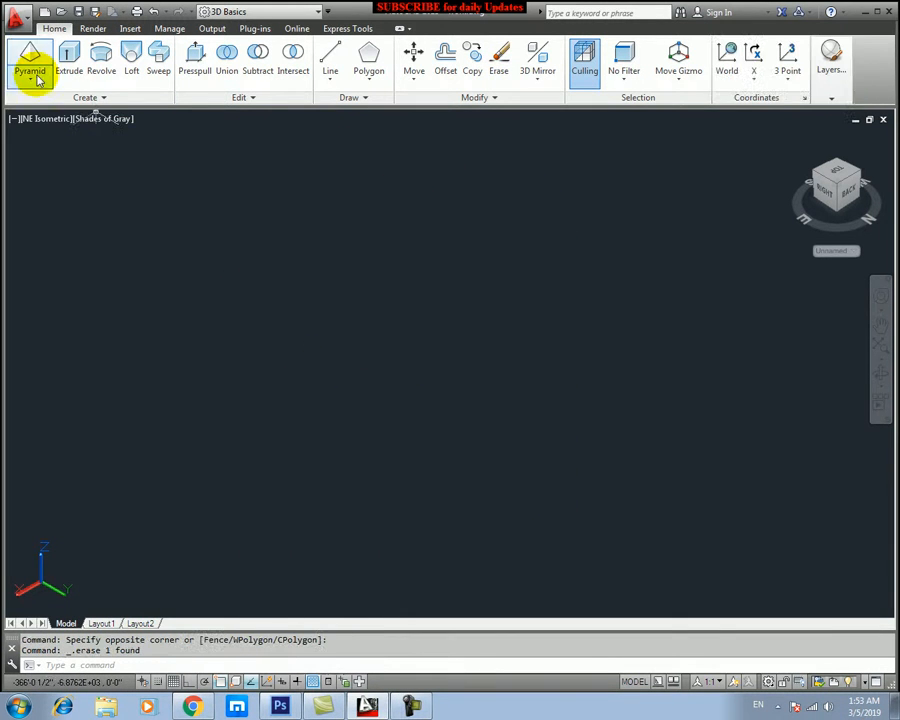
- Create a wedge with a freely picked rectangular base and a height of 10'
click(35, 79)
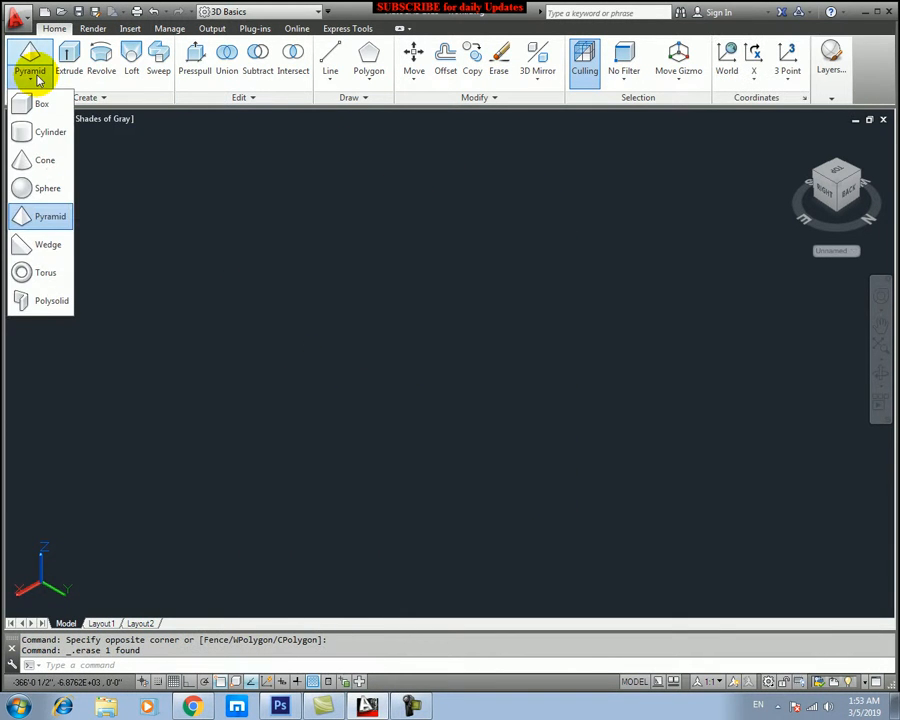
click(48, 246)
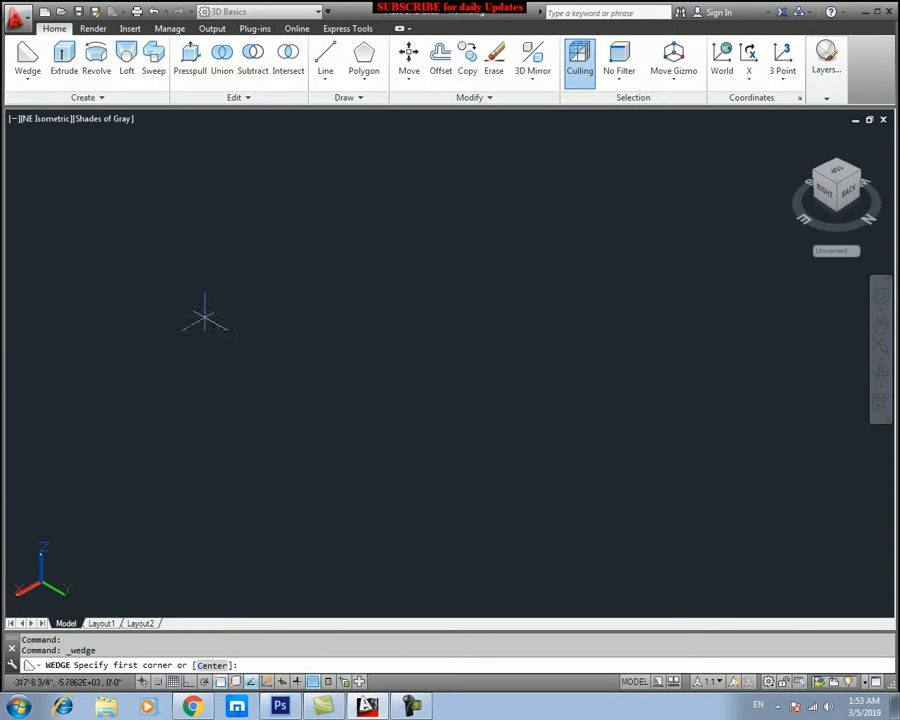
click(24, 76)
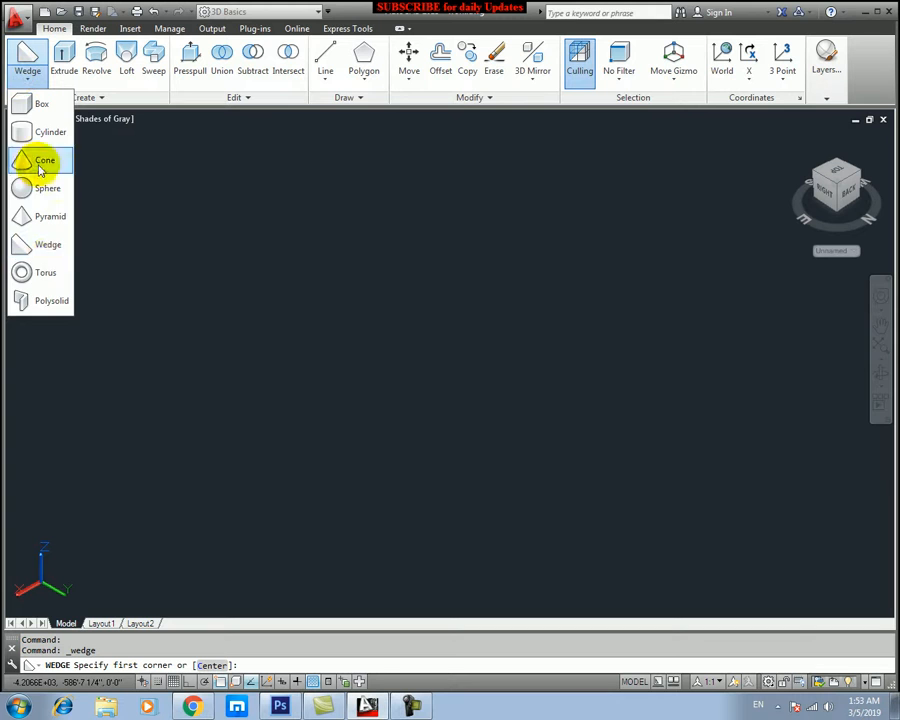
click(41, 250)
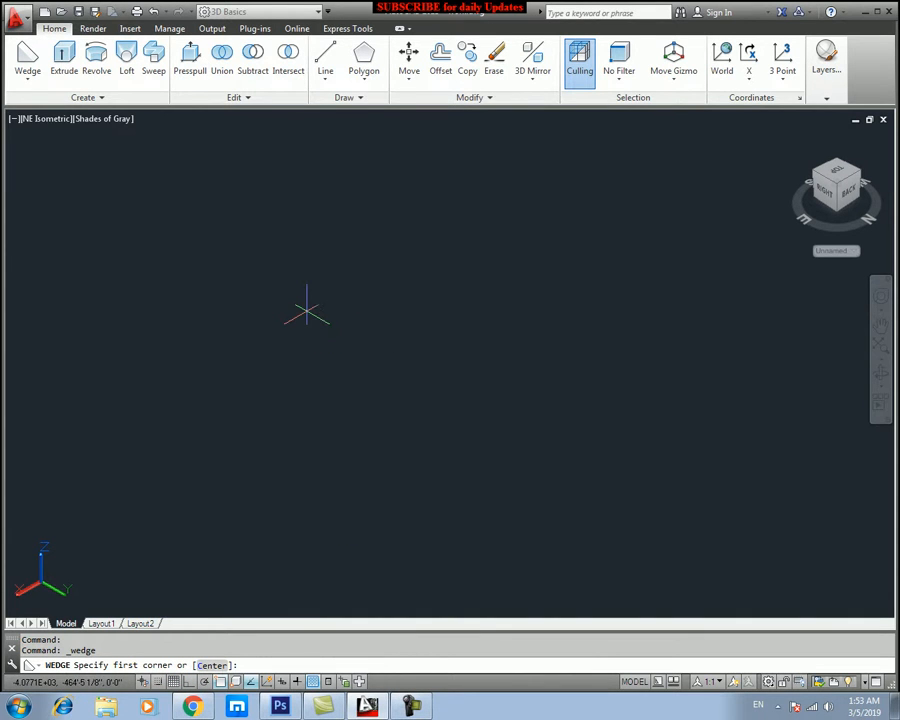
click(307, 313)
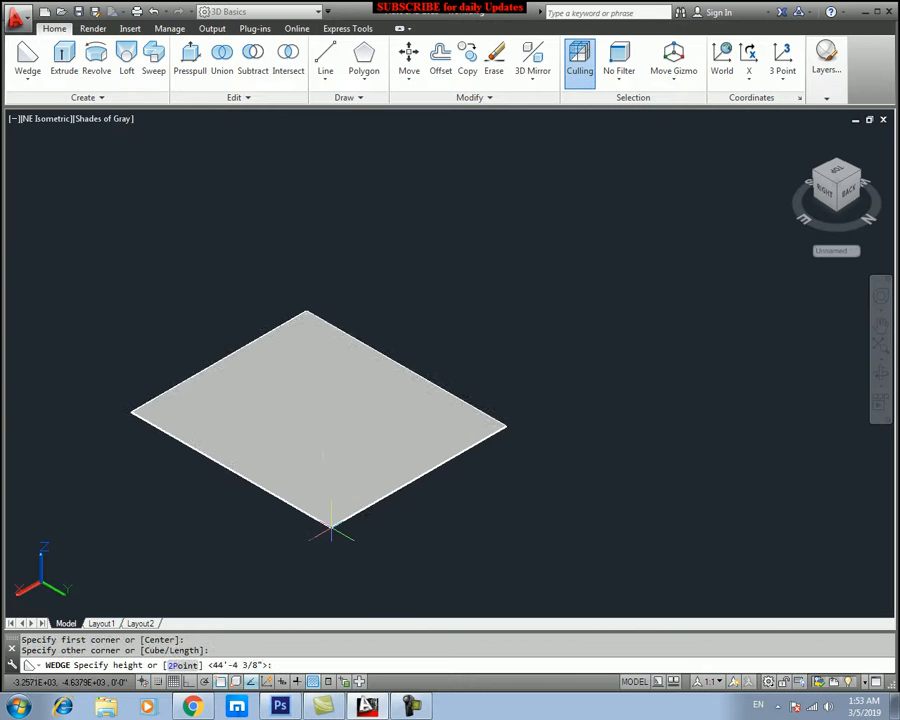
click(327, 526)
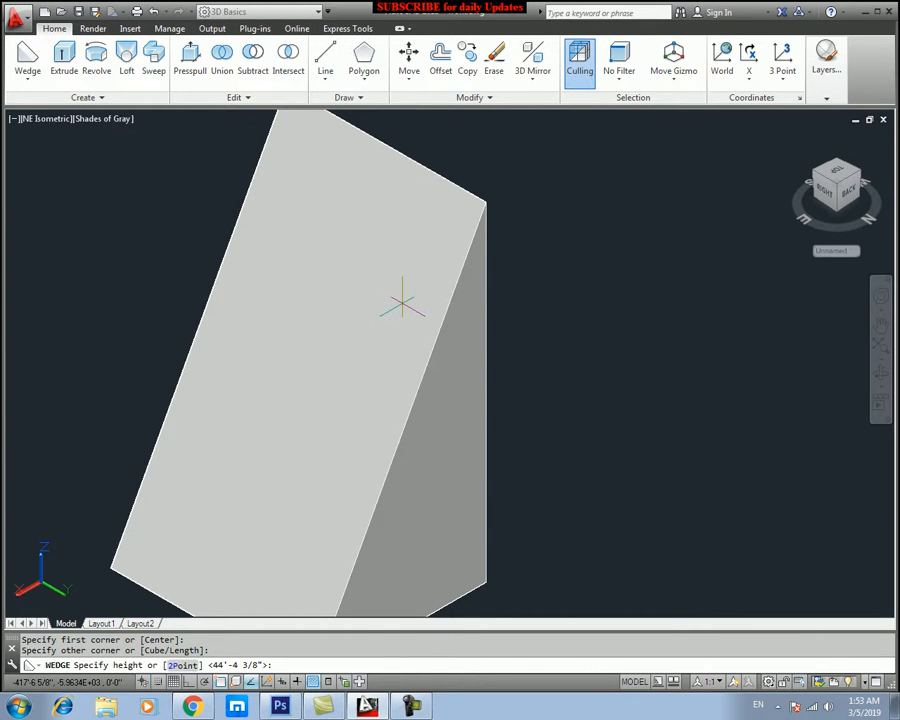
text(')
key(Return)
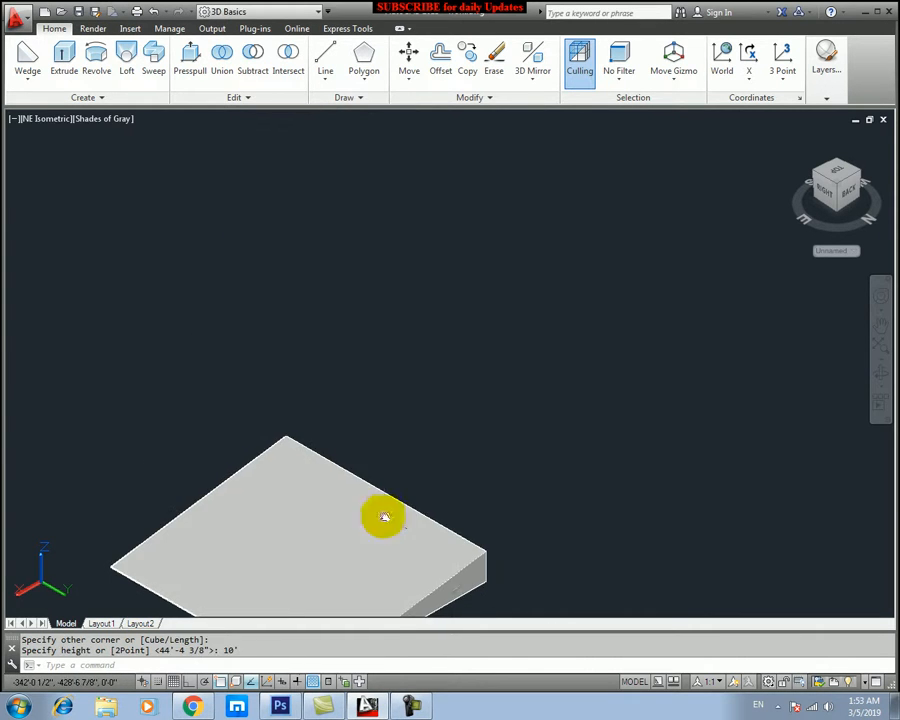
scroll(452, 415, up, 5)
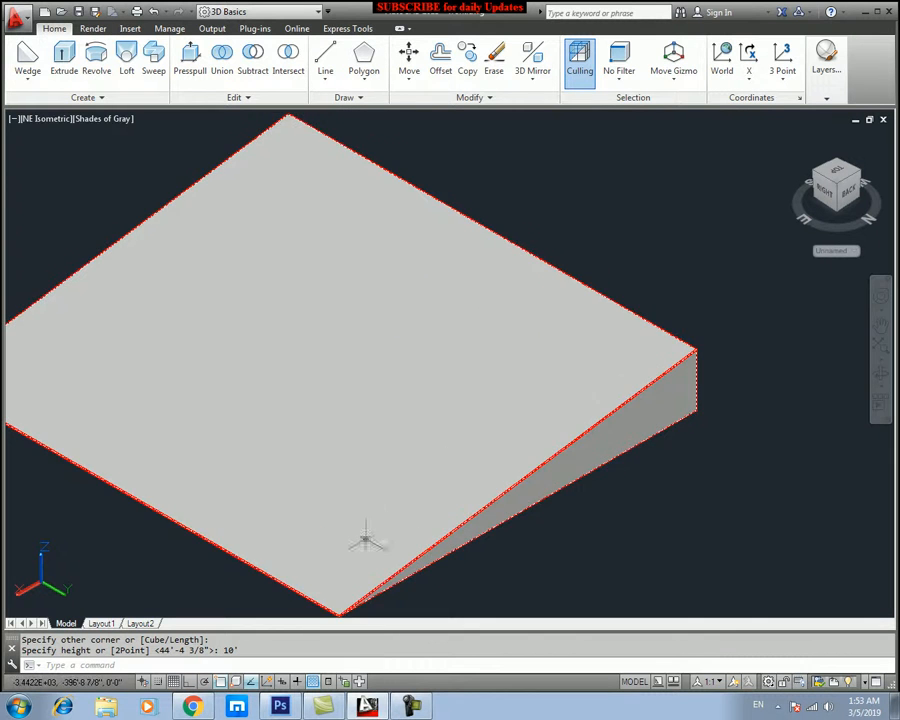
scroll(294, 497, down, 2)
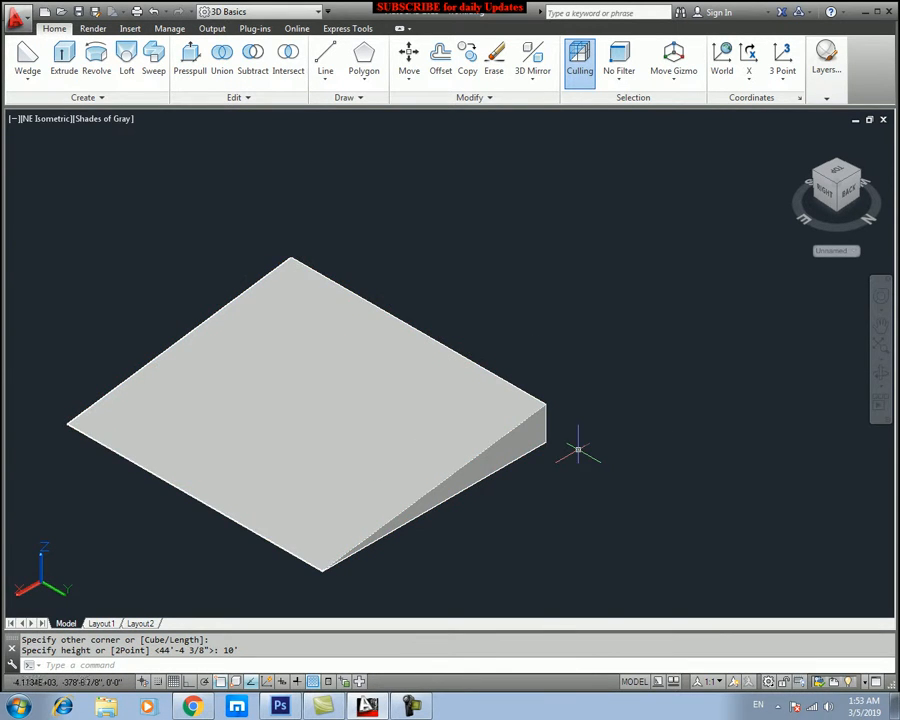
- Erase the wedge from the drawing
click(655, 301)
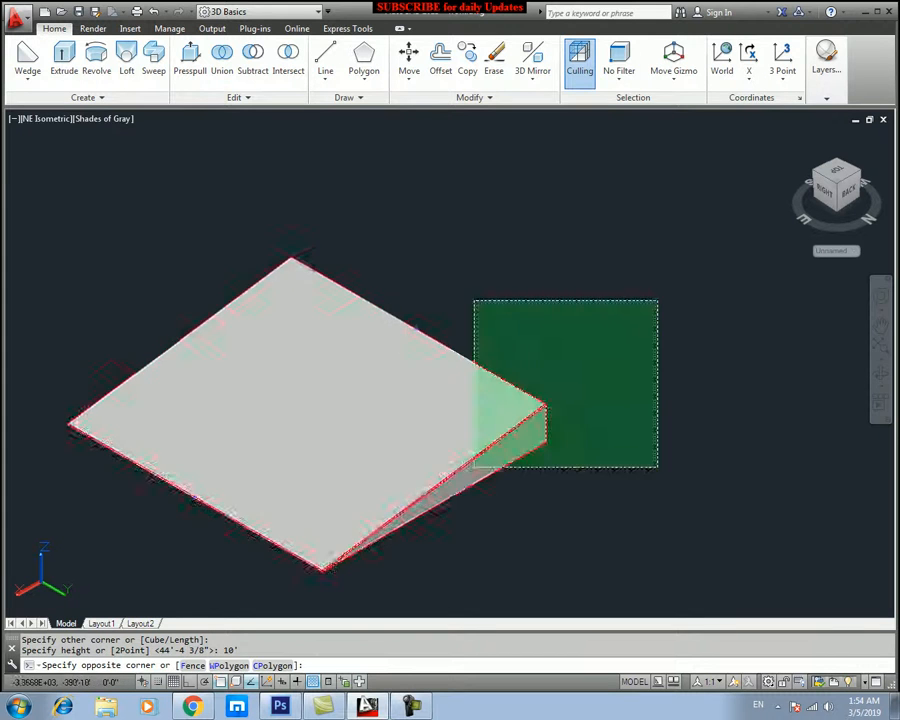
click(408, 492)
key(Delete)
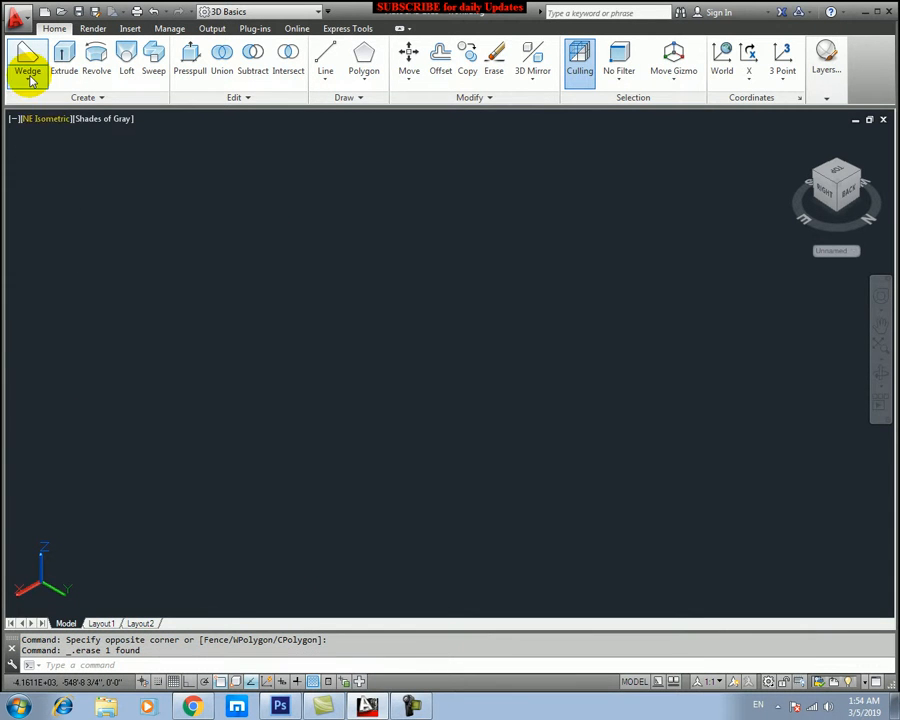
- Create a torus in the empty area with a radius of 20' and a tube radius of 8'
click(28, 78)
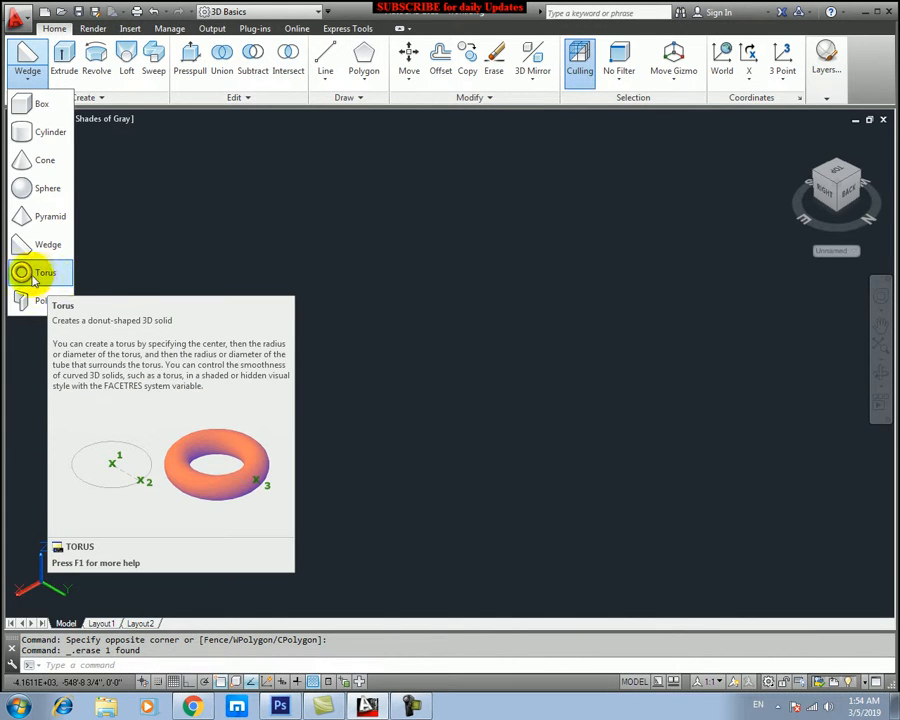
click(35, 273)
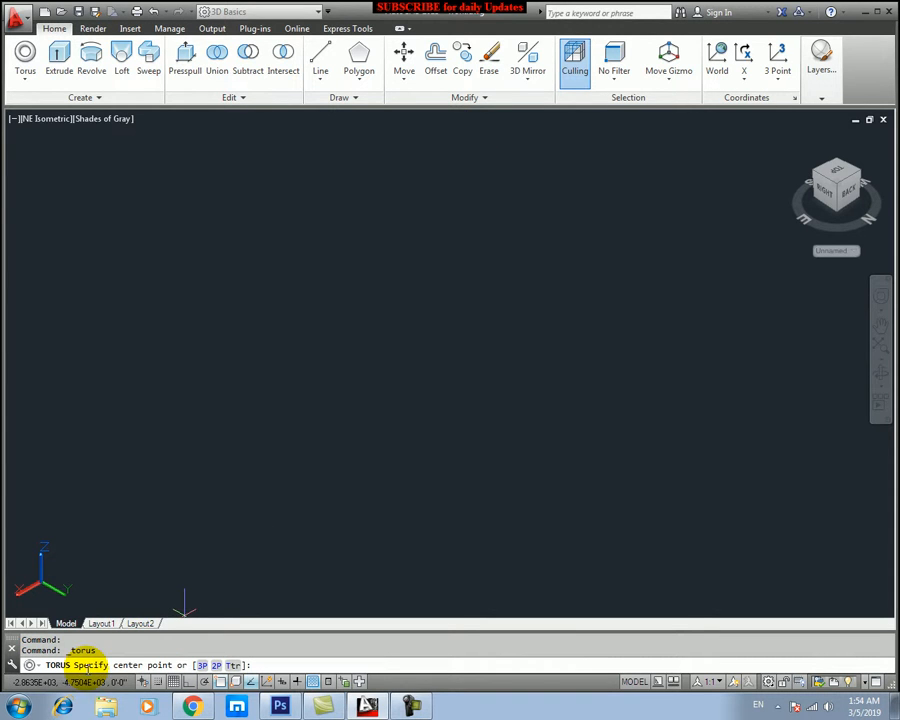
click(388, 311)
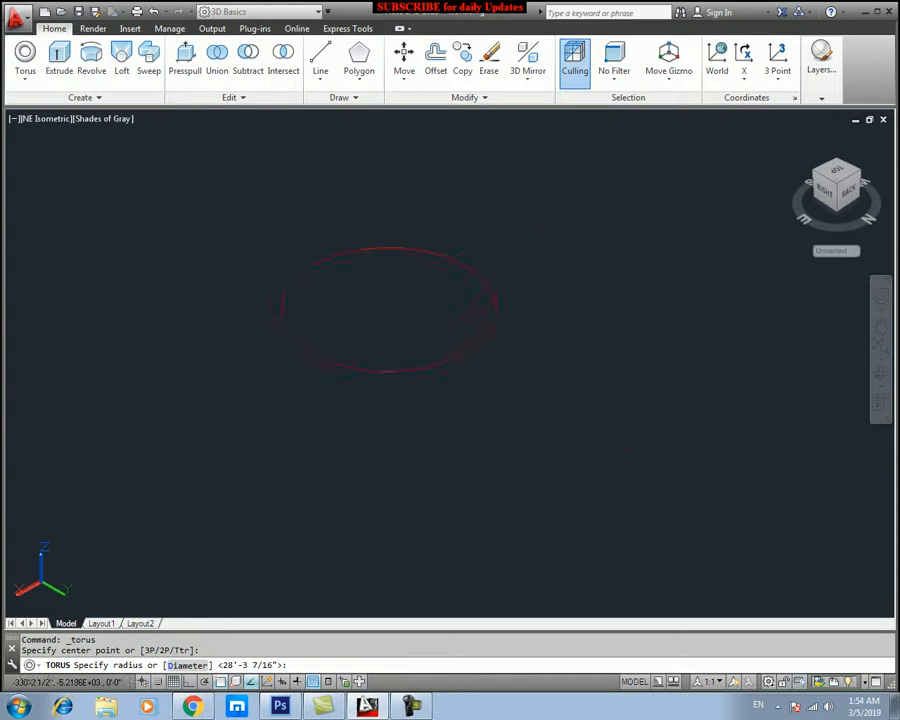
text(20')
key(Return)
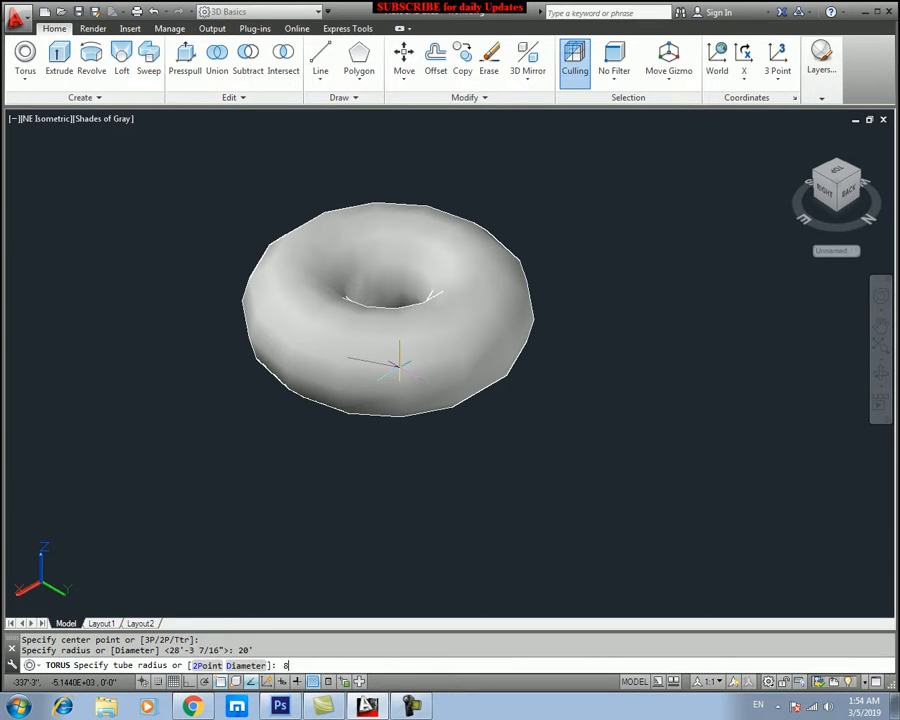
key(Return)
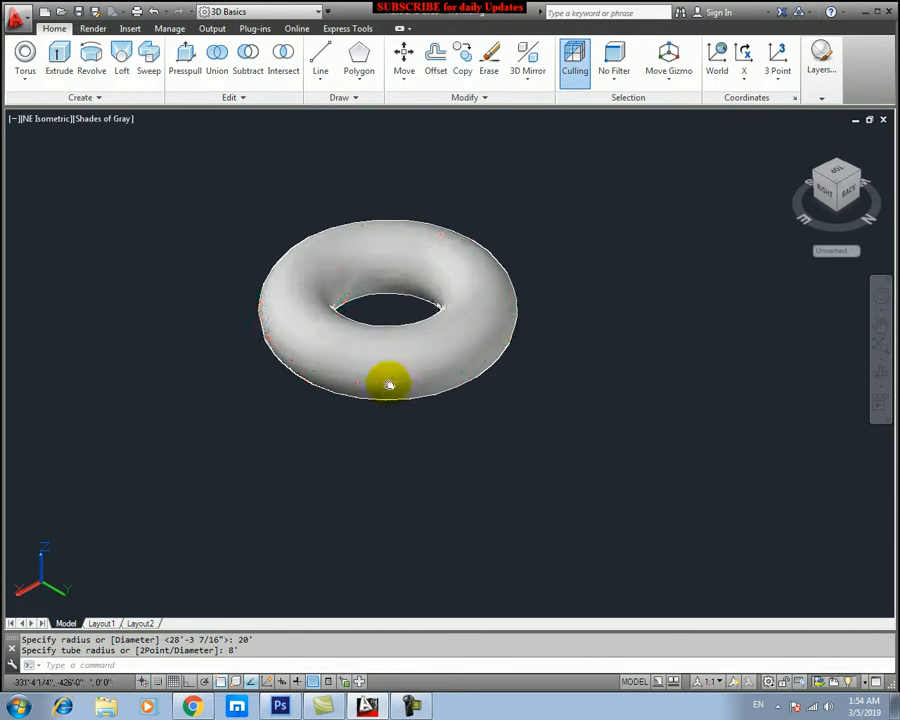
scroll(428, 340, up, 3)
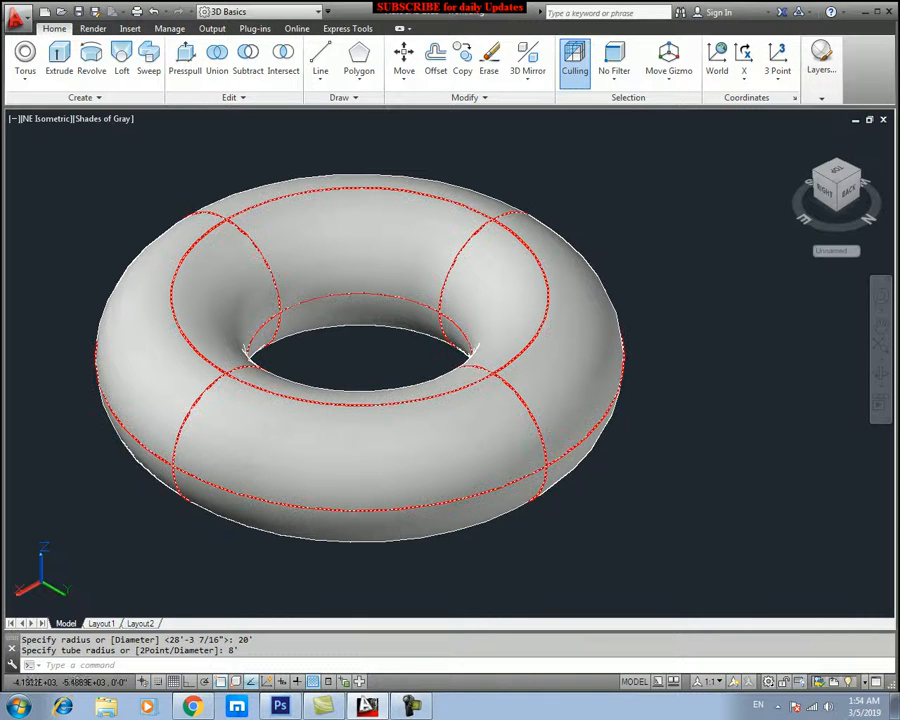
- Create a second torus beside the first with a radius of 20' and a tube radius of 2'
scroll(507, 428, down, 4)
middle_drag(507, 427, 254, 326)
click(25, 54)
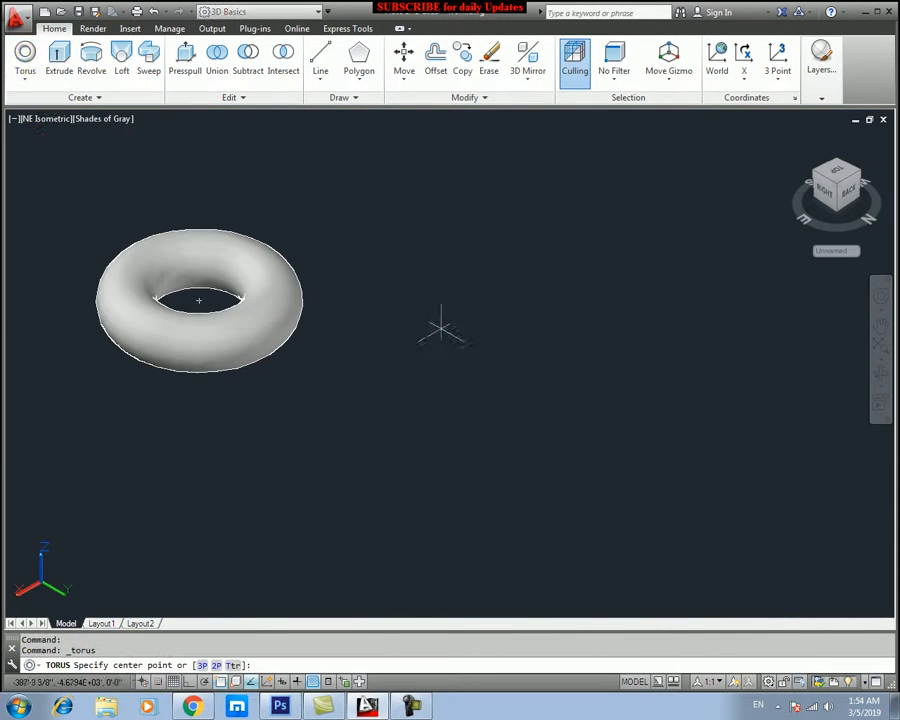
click(472, 331)
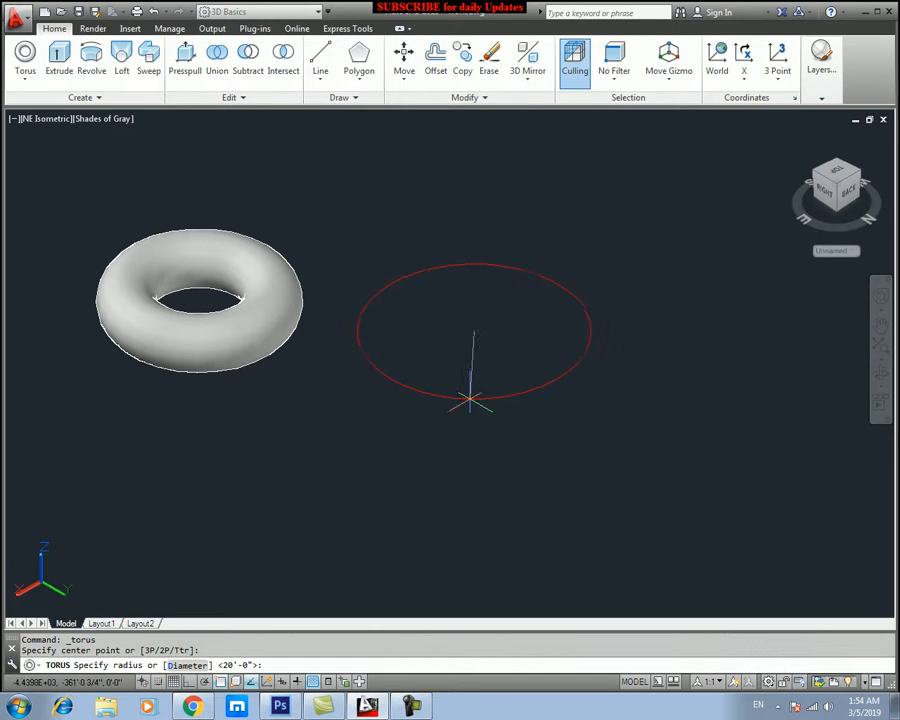
text(20)
key(Return)
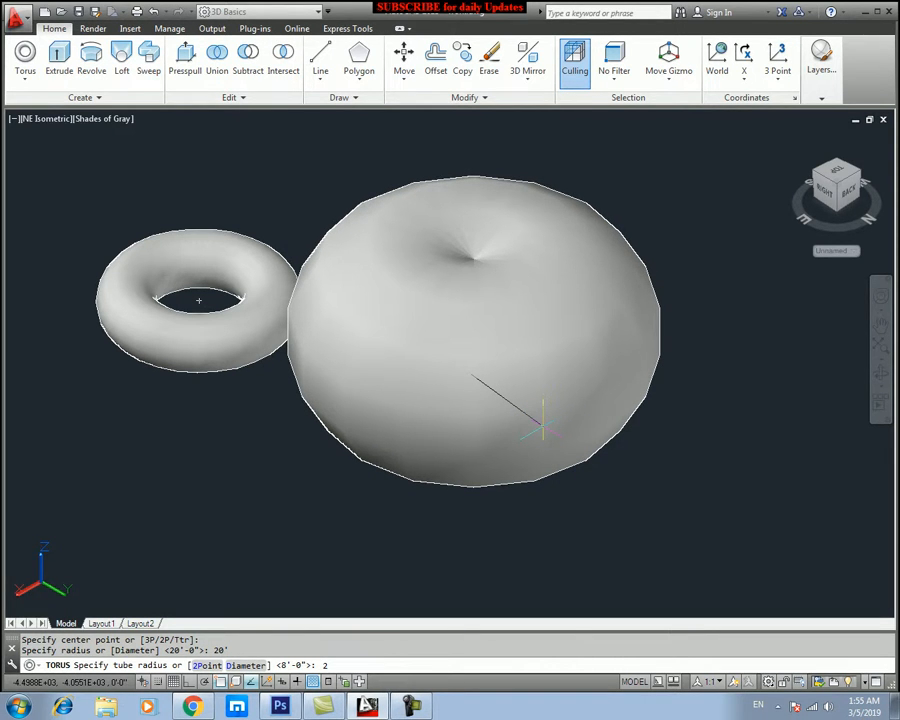
key(Return)
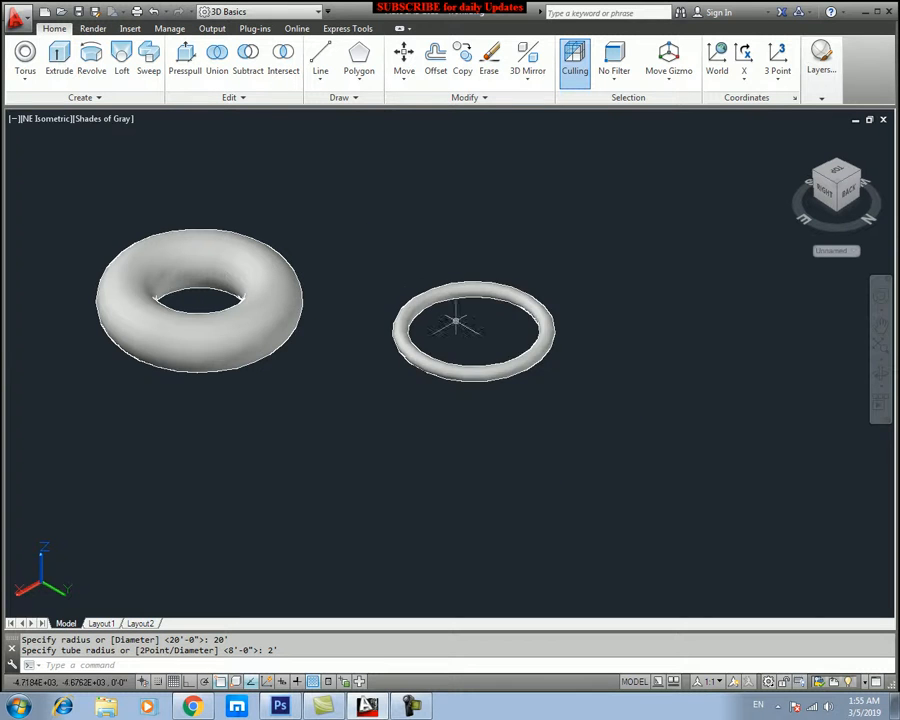
- Compare the thick and thin toruses up close and erase both from the drawing
scroll(453, 320, up, 2)
middle_drag(142, 317, 321, 317)
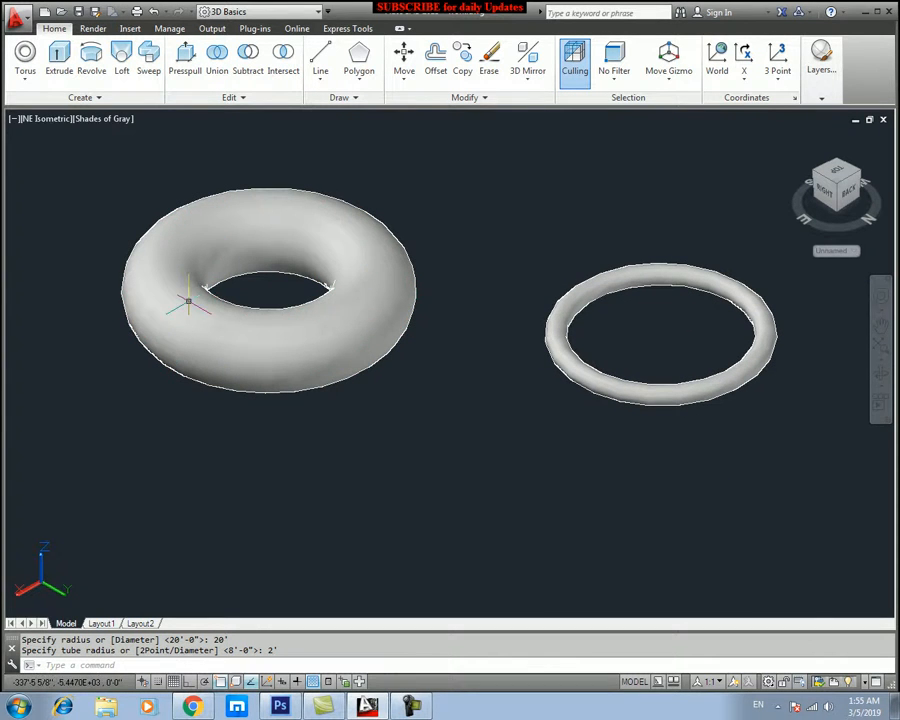
key(Escape)
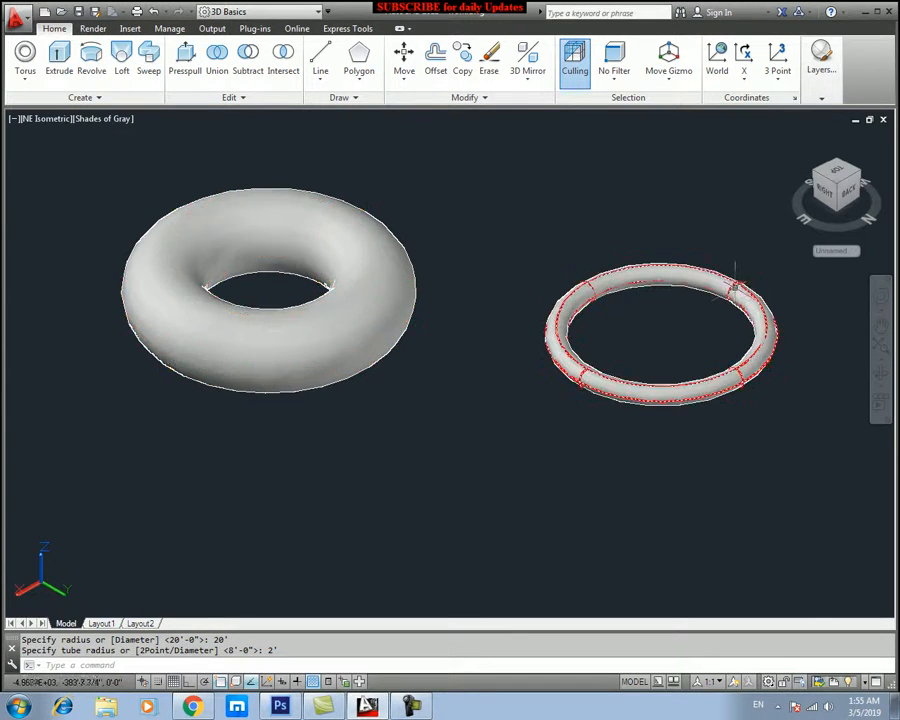
scroll(692, 320, up, 4)
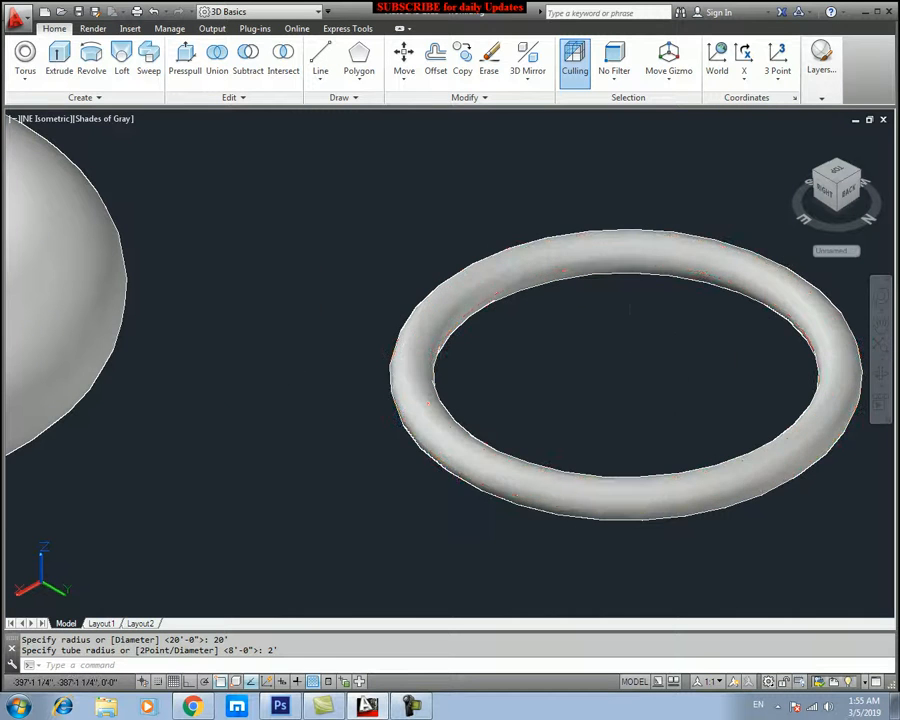
scroll(601, 346, down, 4)
scroll(466, 290, down, 3)
click(612, 220)
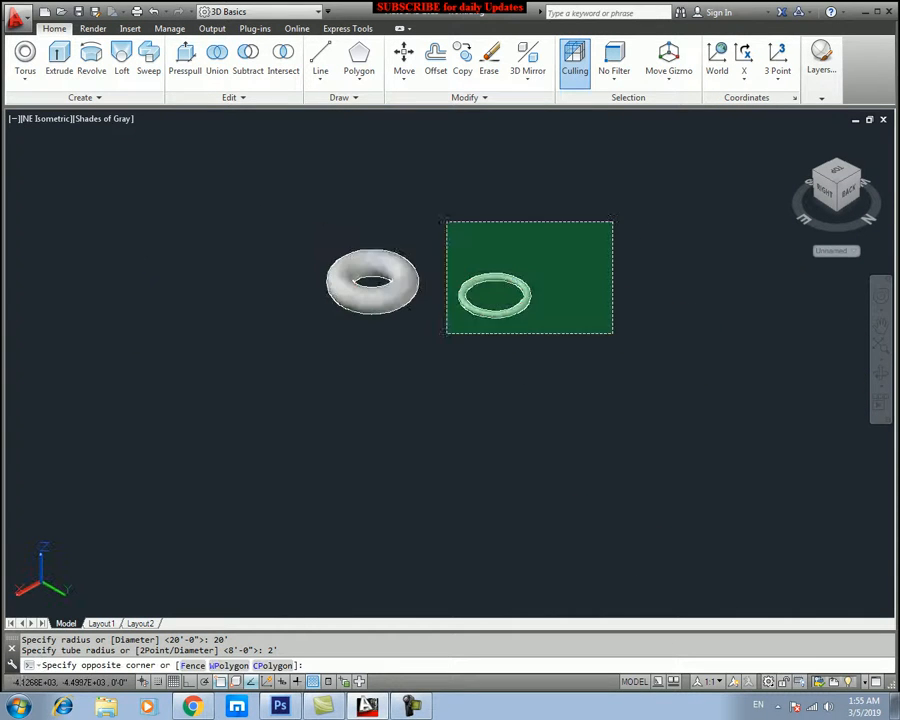
click(260, 373)
key(Delete)
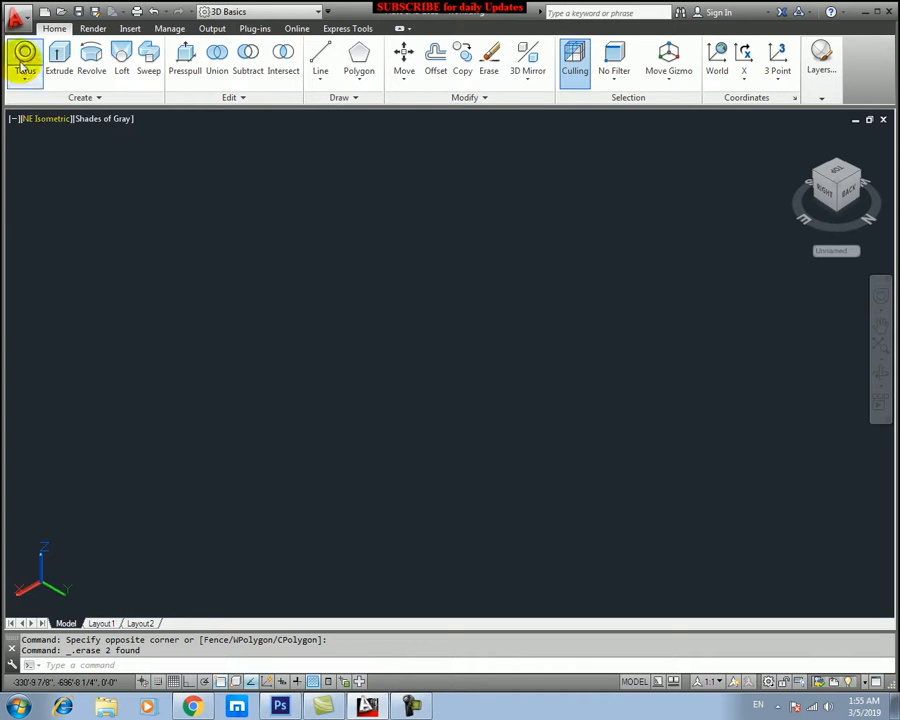
- Draw a zigzag polysolid through eight freely picked points, keeping the default height and width
click(26, 79)
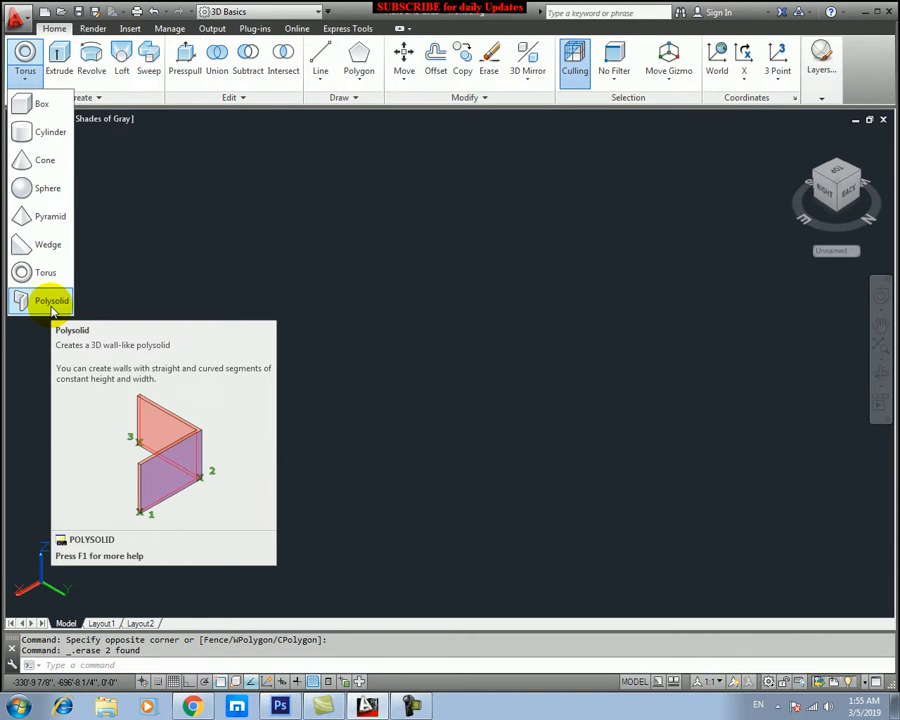
click(26, 299)
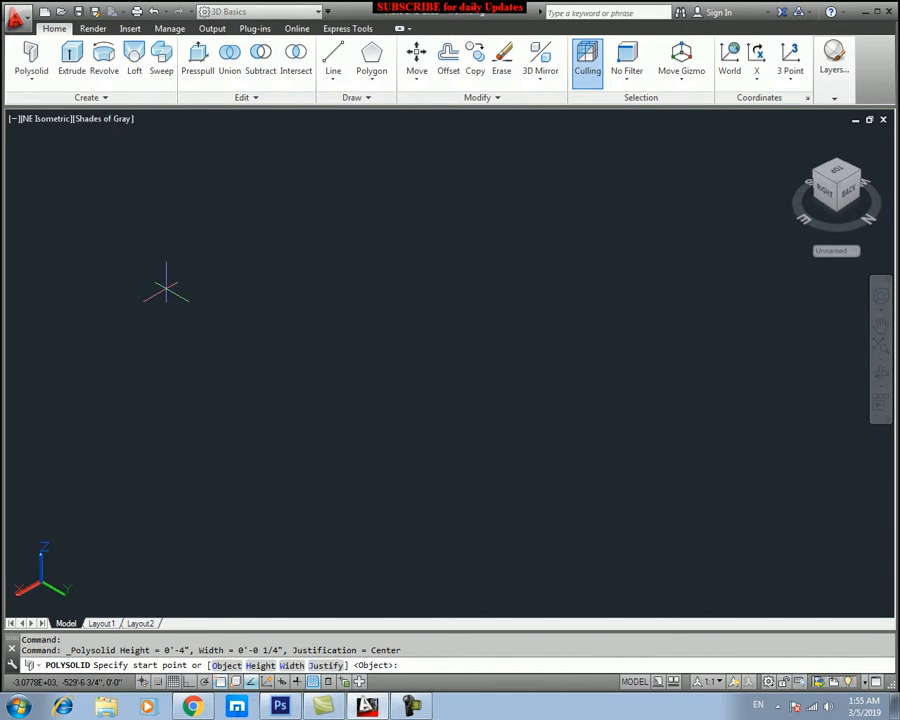
click(166, 288)
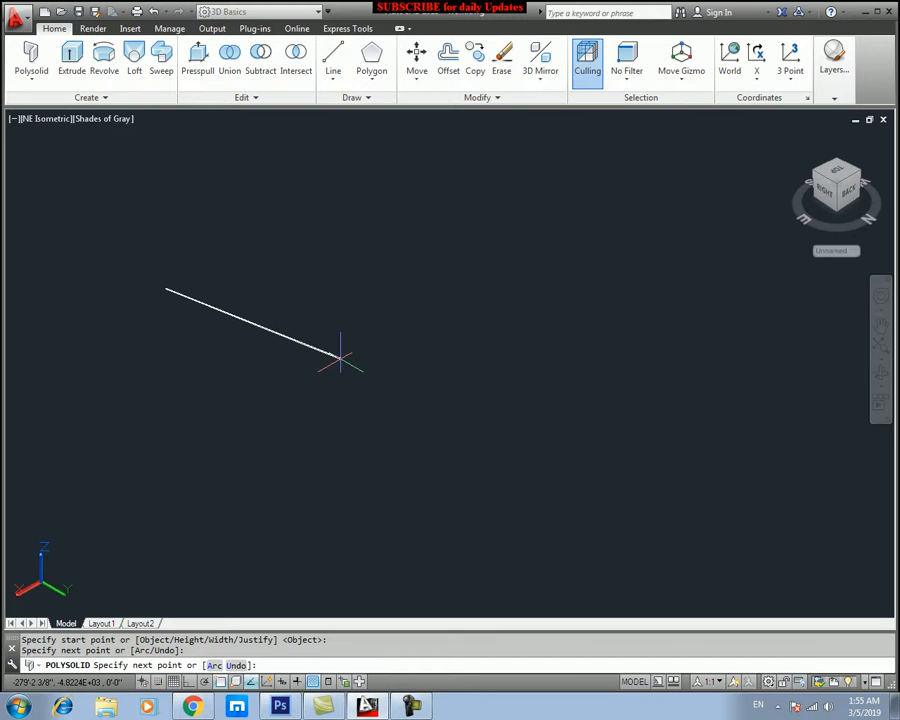
click(415, 269)
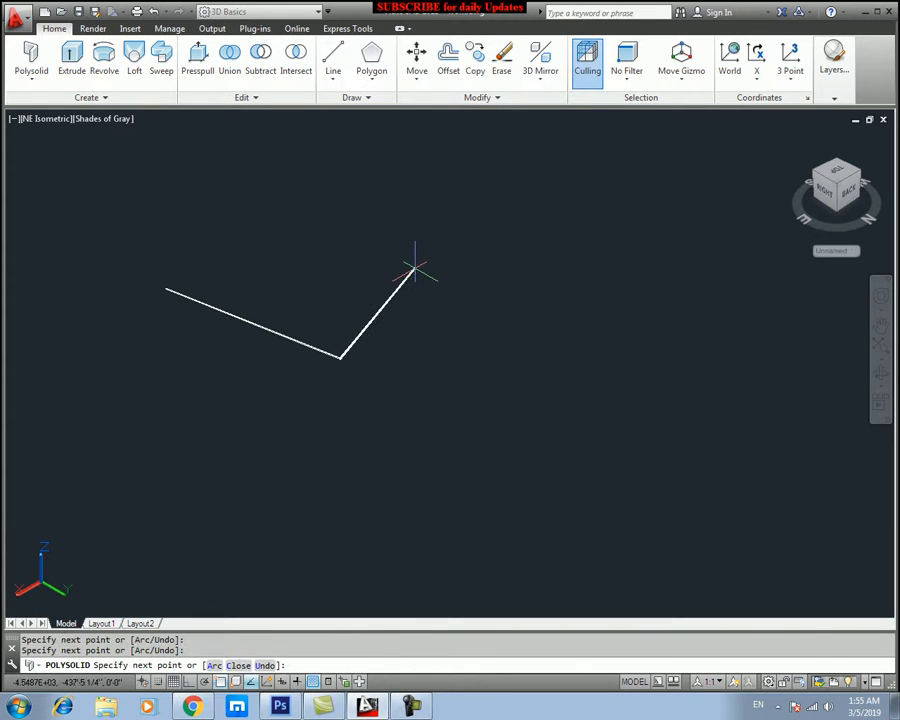
click(516, 327)
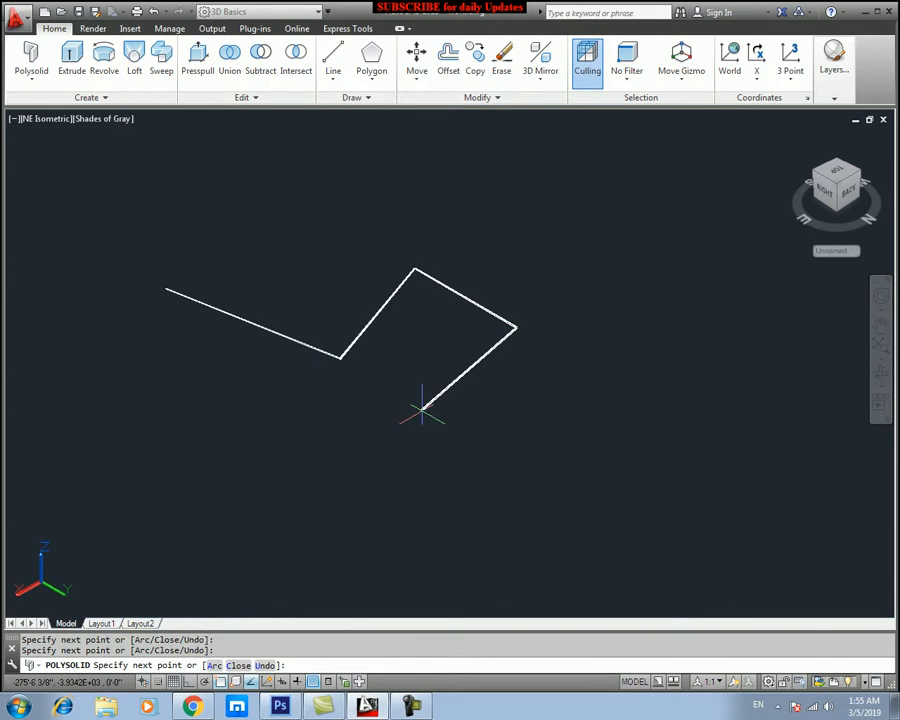
click(424, 411)
click(526, 470)
click(368, 496)
click(231, 426)
key(Return)
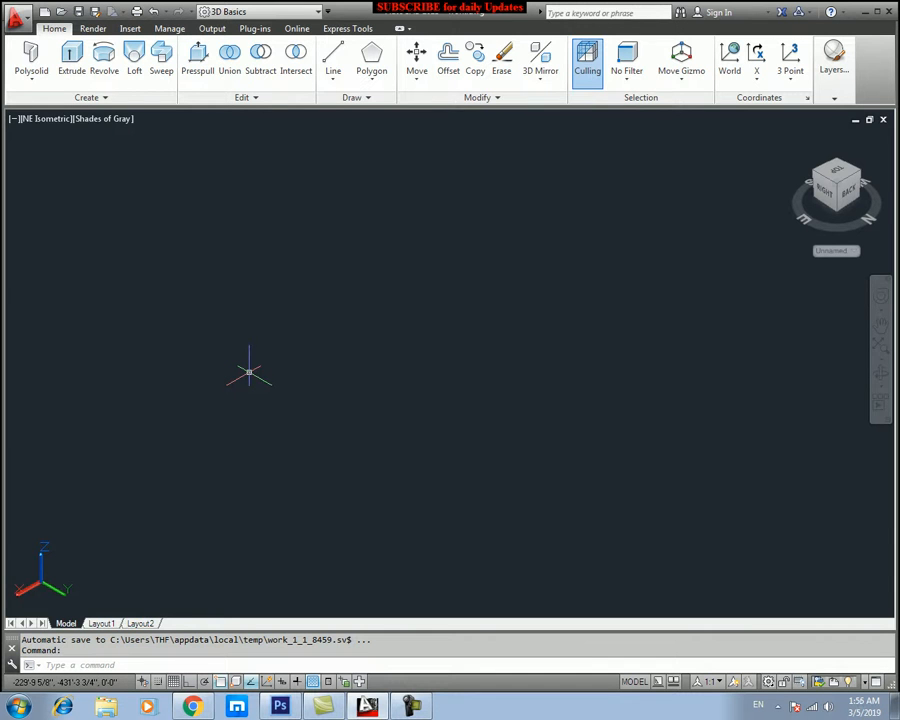
- Start a new polysolid and set its height to 15'
click(31, 78)
click(52, 301)
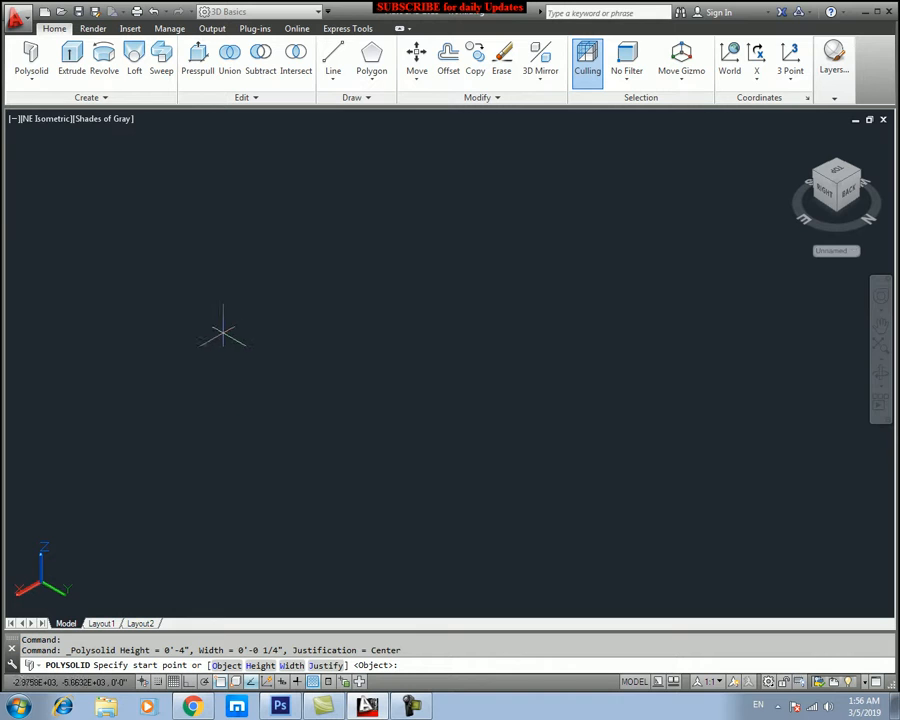
click(260, 665)
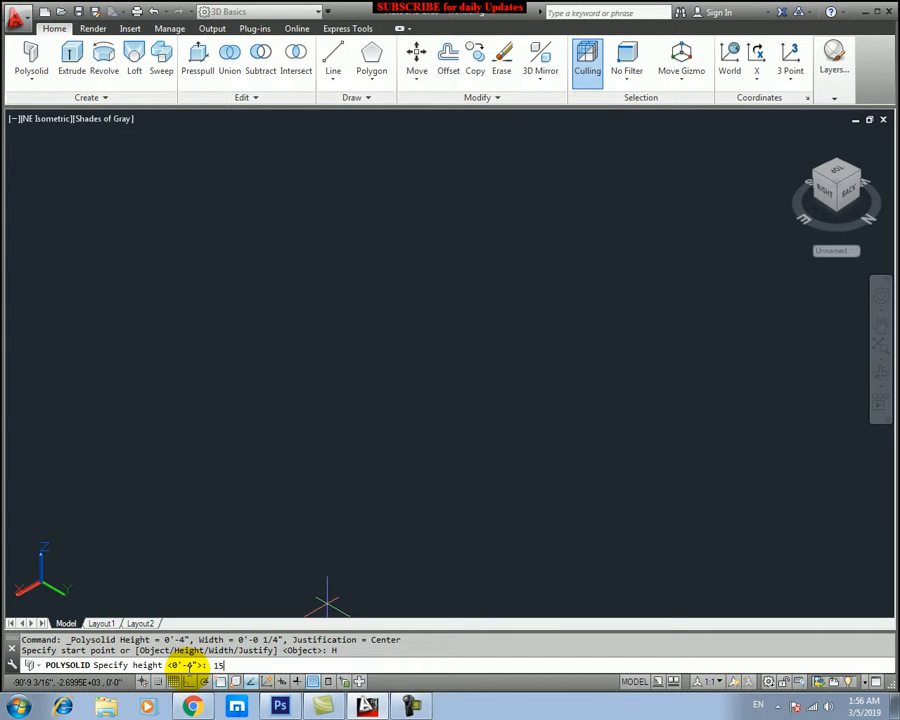
text(15')
key(Return)
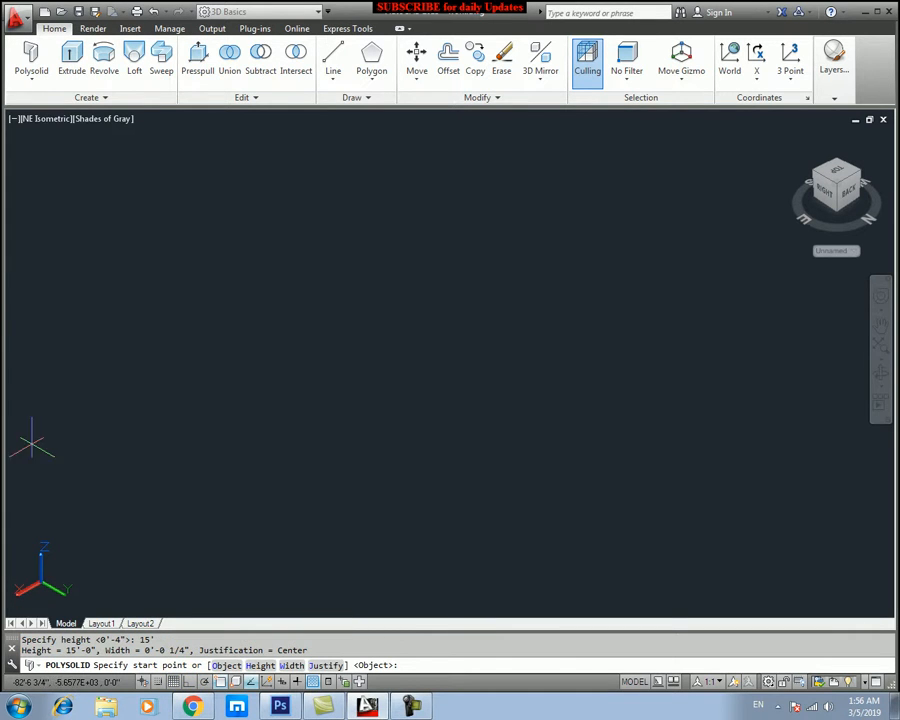
- Try to draw a thin zigzag polysolid wall through seven freely picked points
click(165, 300)
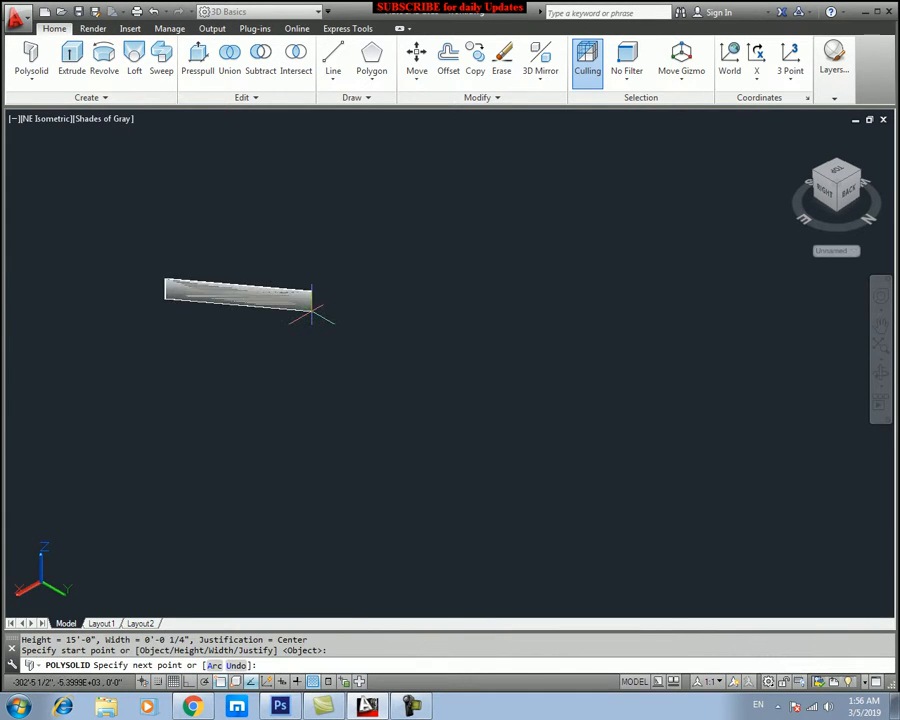
click(312, 308)
click(360, 204)
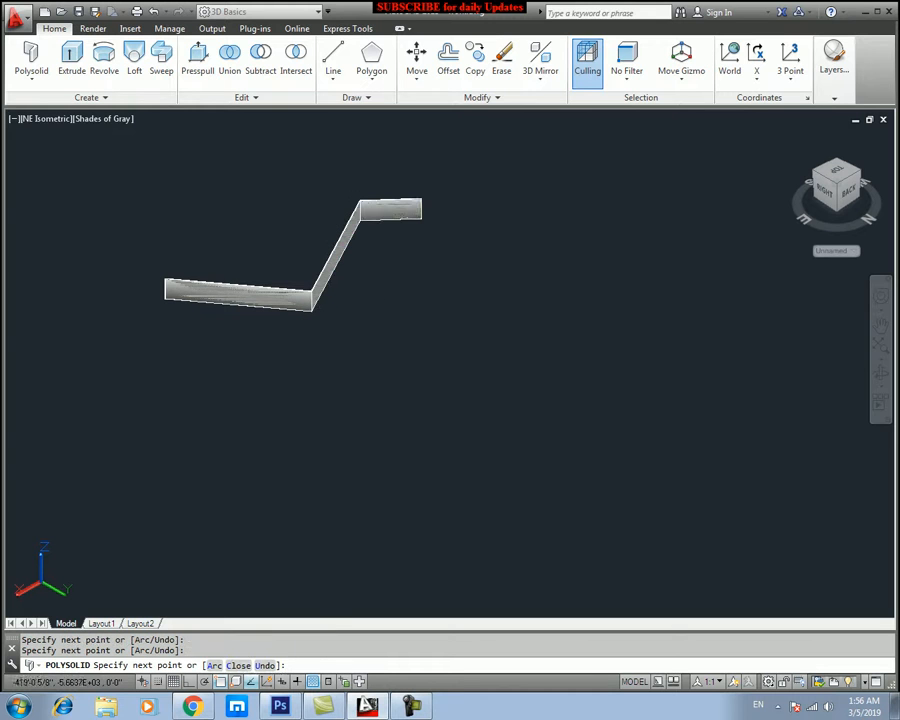
click(443, 205)
click(425, 325)
click(532, 348)
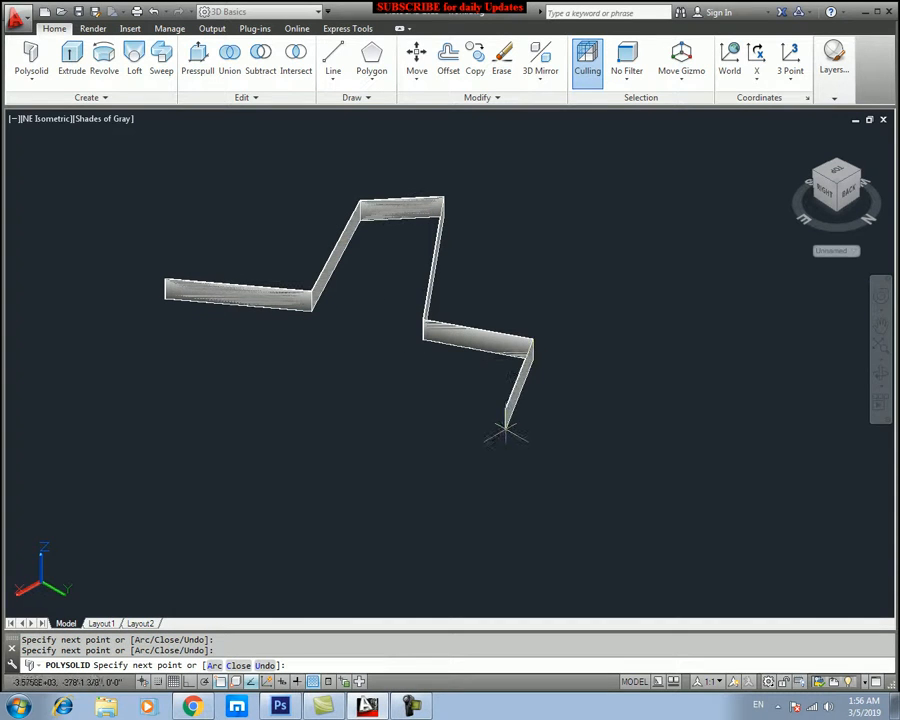
click(508, 425)
key(Escape)
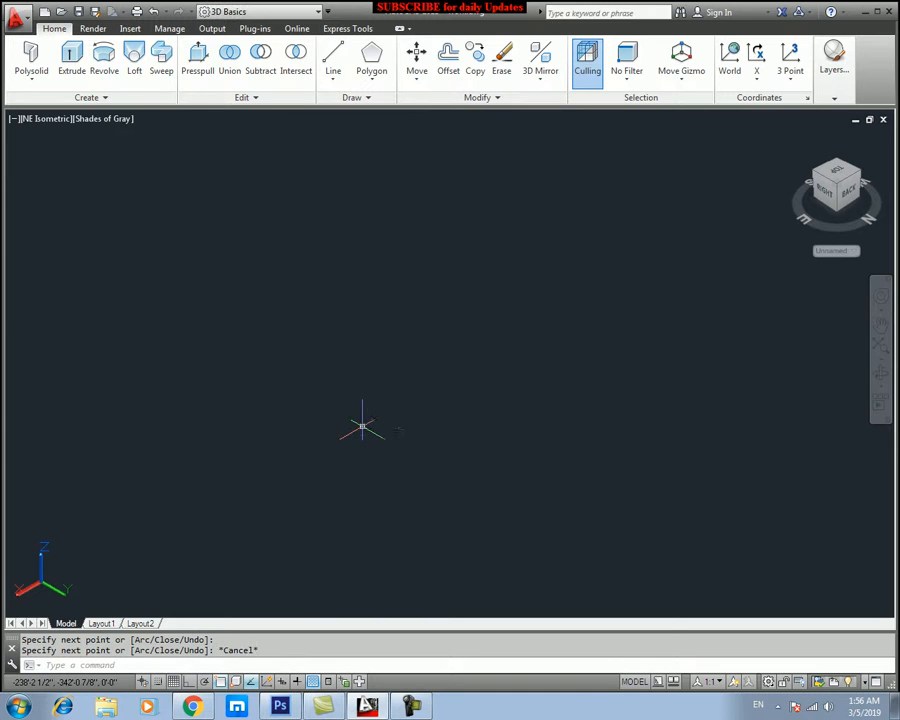
key(Escape)
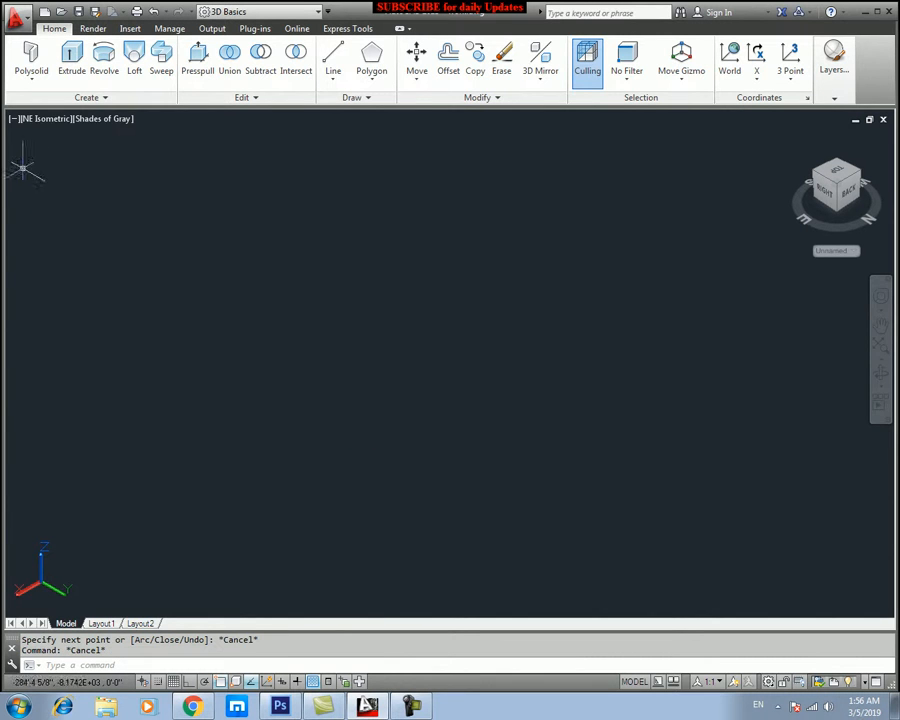
- Start another polysolid and set its width to 5'
click(31, 81)
click(46, 301)
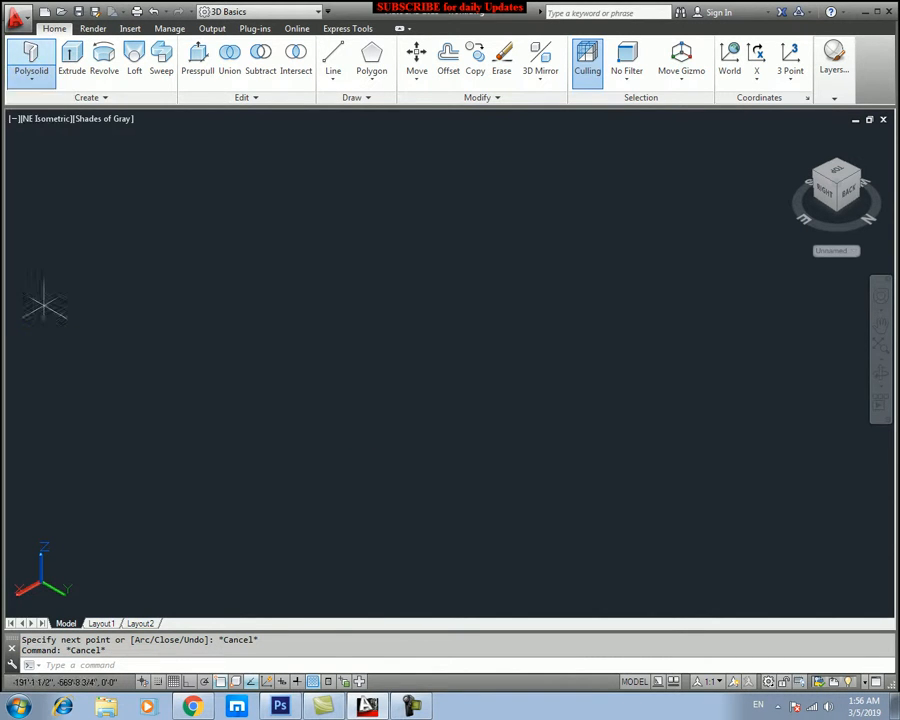
click(292, 666)
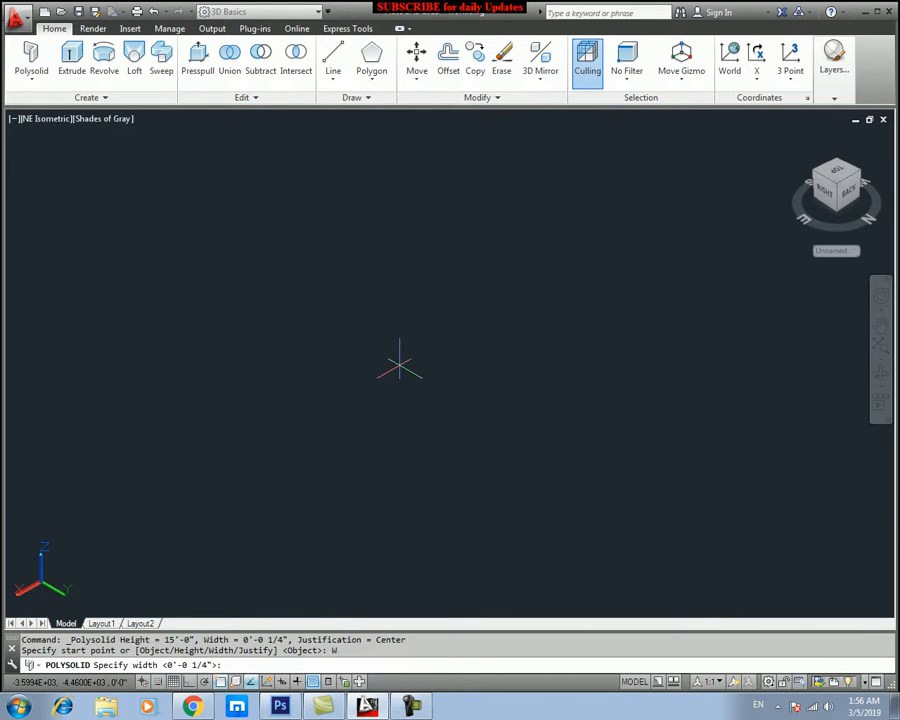
text(5')
key(Return)
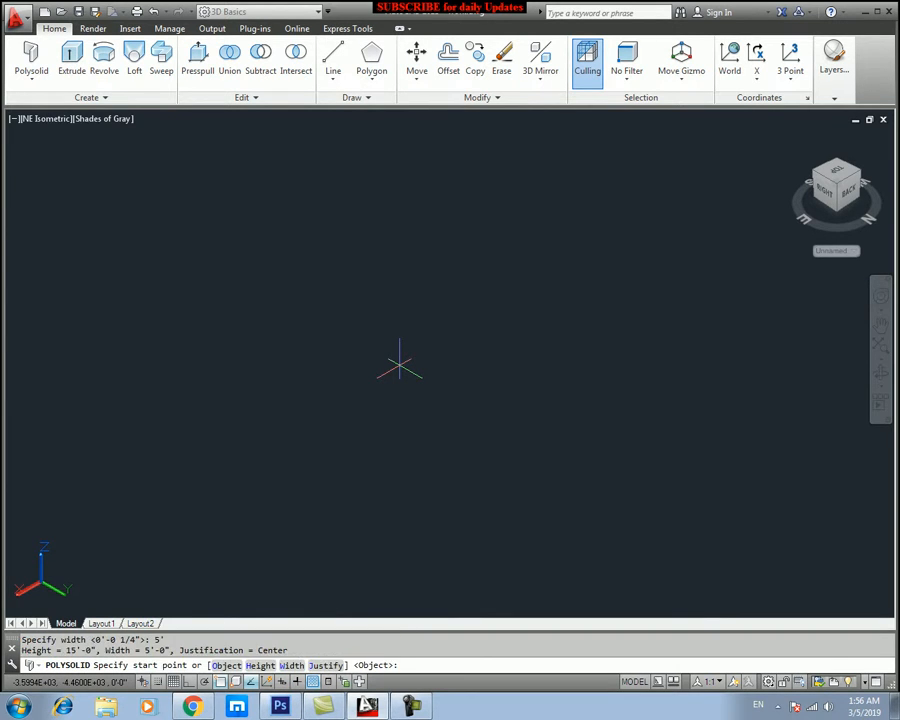
- Draw an open zigzag polysolid wall of eleven straight segments through freely picked points and finish it
click(197, 351)
click(339, 356)
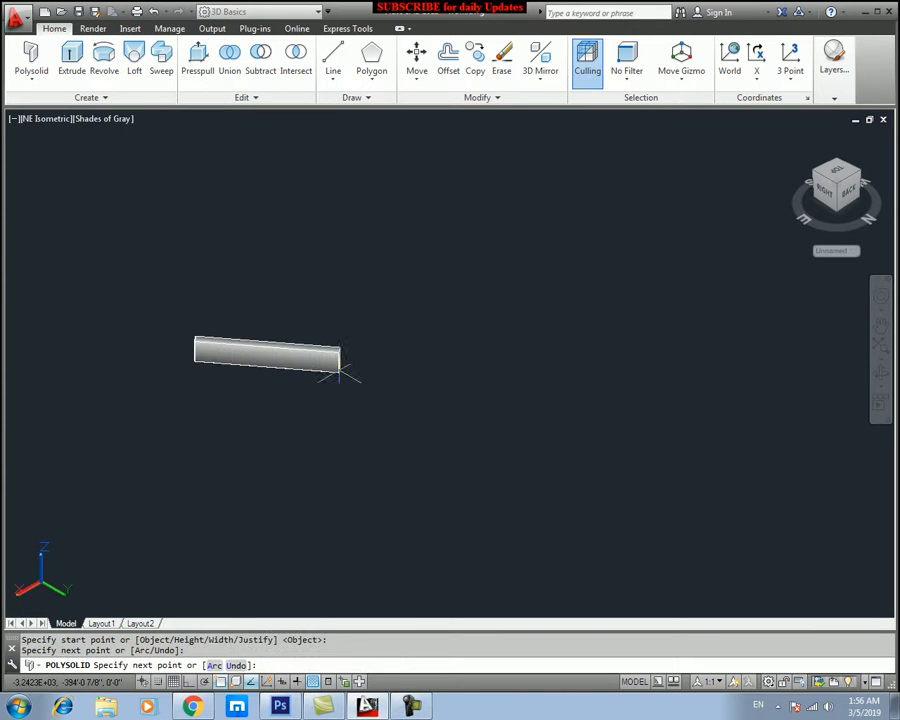
click(300, 480)
click(393, 478)
click(408, 388)
click(510, 404)
click(507, 298)
click(625, 298)
click(621, 405)
click(513, 442)
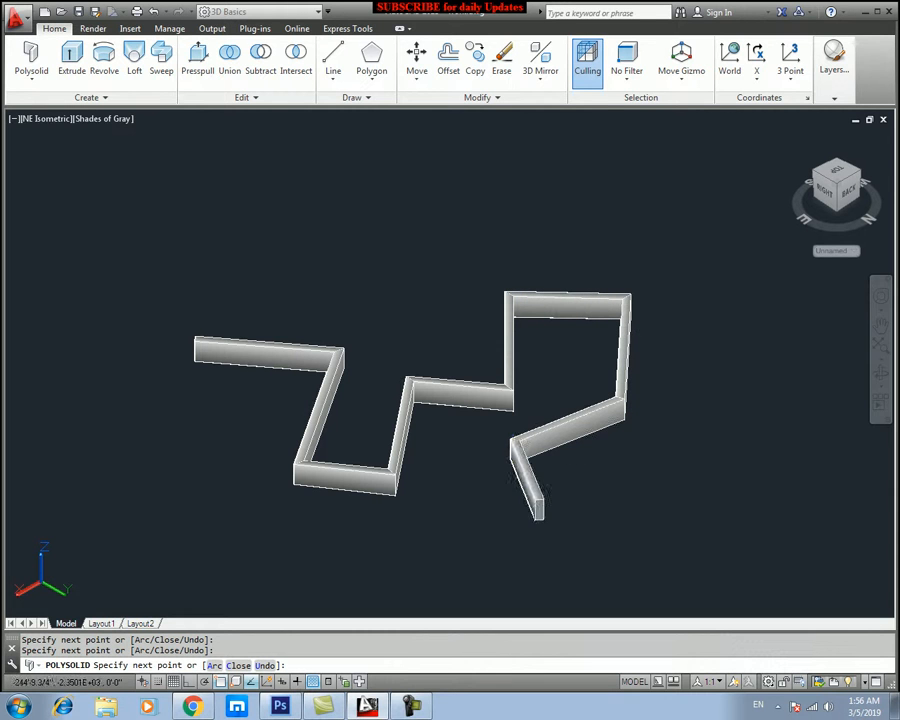
click(539, 516)
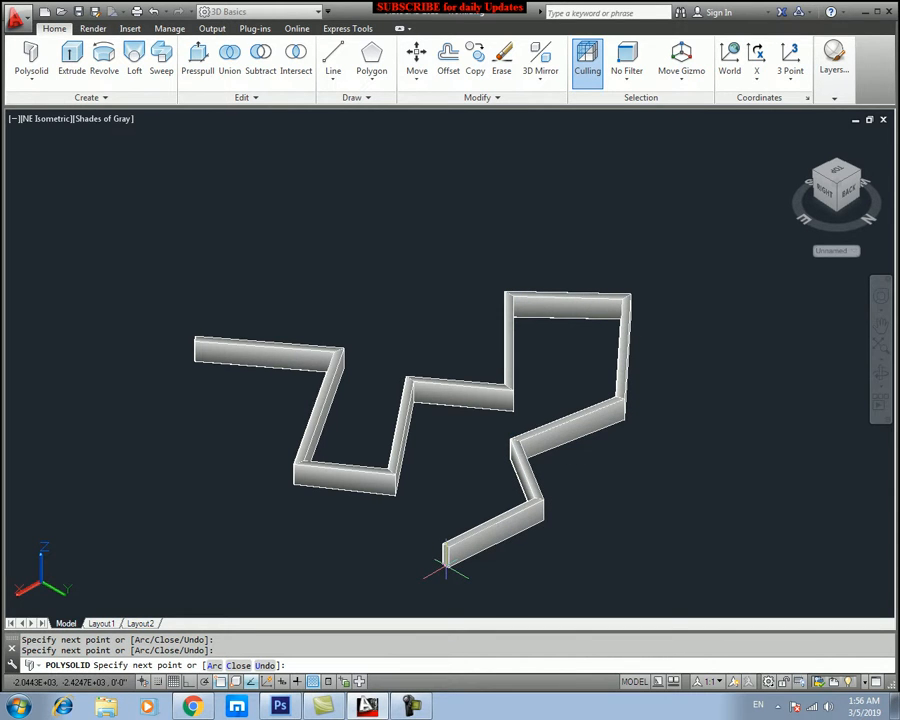
click(446, 567)
key(Return)
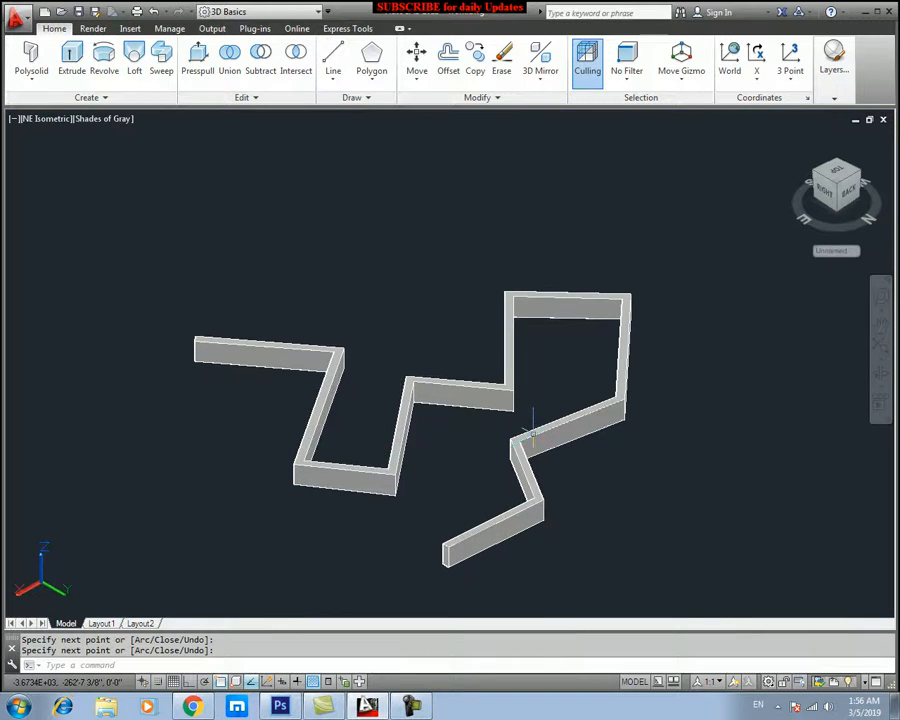
- Examine the polysolid wall's corners, height and thickness along its segments
scroll(336, 387, up, 6)
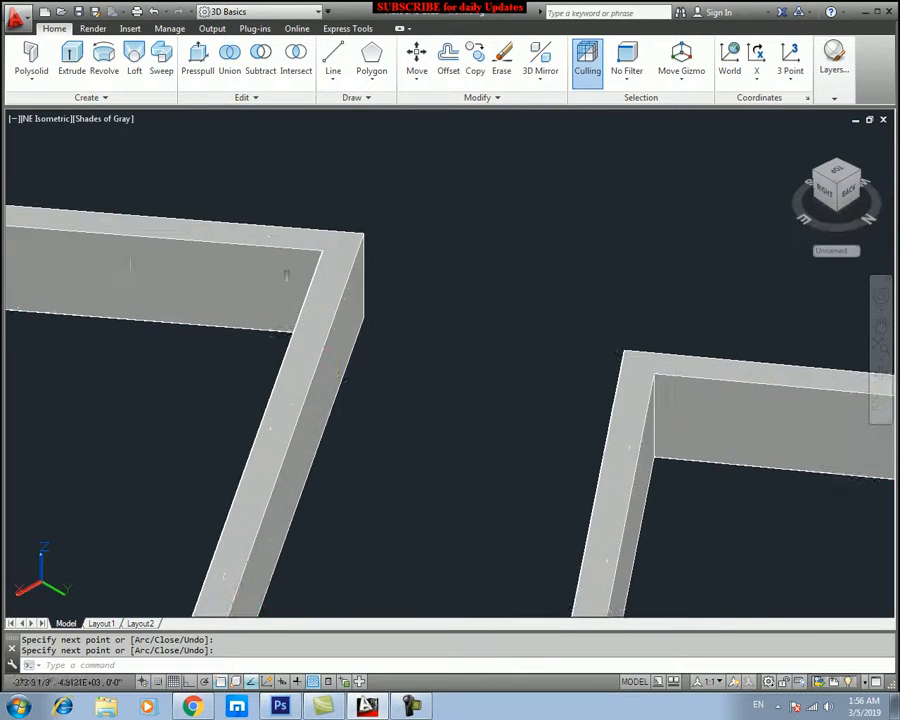
scroll(432, 388, down, 6)
scroll(264, 330, up, 6)
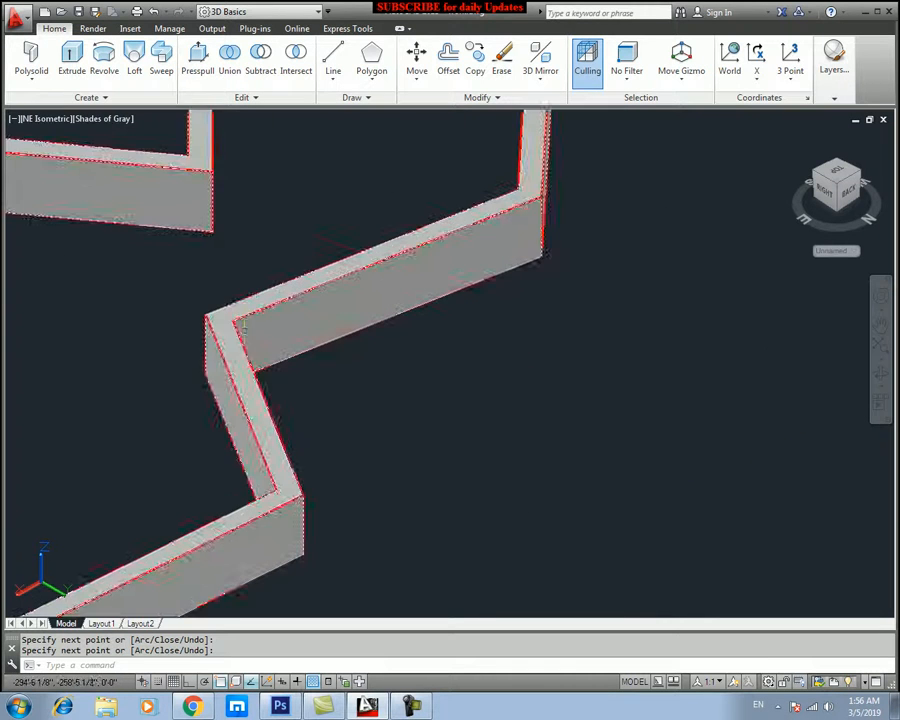
scroll(264, 330, down, 6)
middle_drag(173, 333, 498, 378)
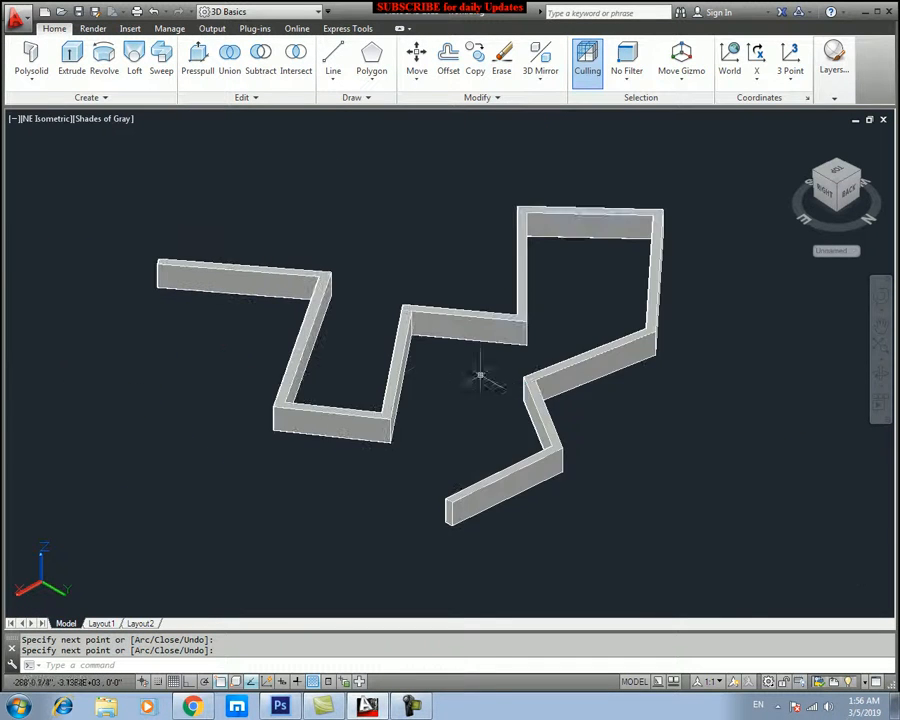
scroll(330, 368, up, 3)
scroll(278, 357, up, 2)
scroll(383, 488, down, 8)
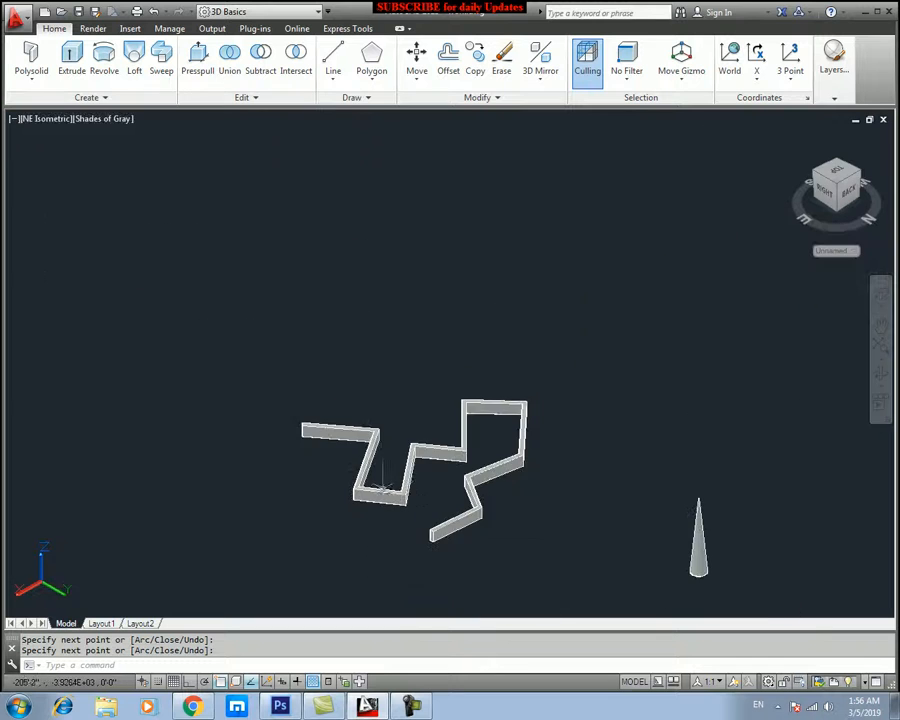
middle_drag(305, 472, 452, 342)
scroll(448, 340, up, 5)
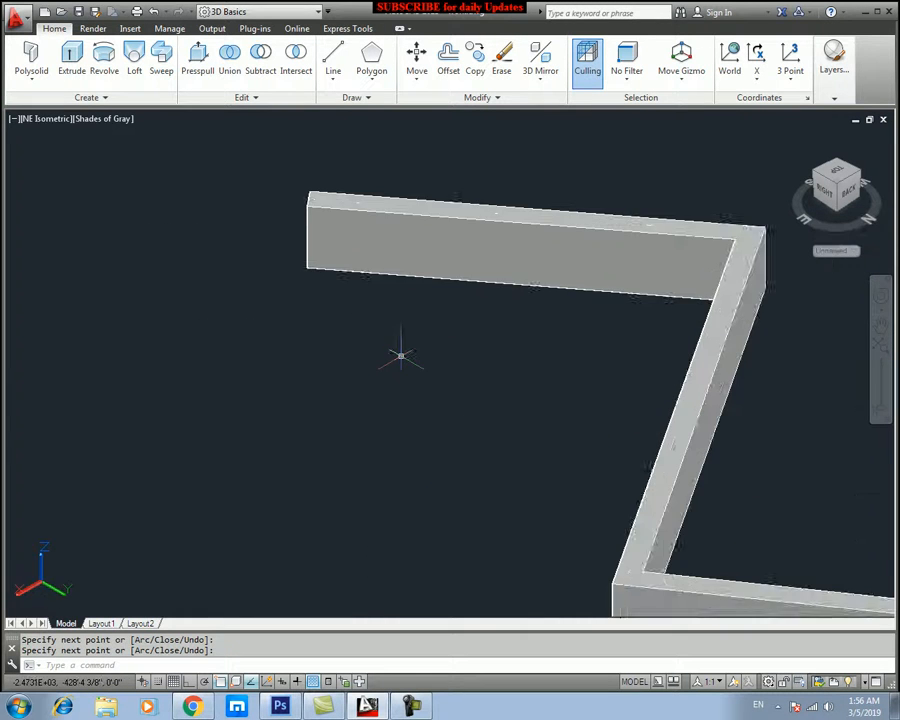
- Try to convert the existing cone into a polysolid with the Object option of the Polysolid command
scroll(402, 358, down, 4)
middle_drag(300, 357, 412, 362)
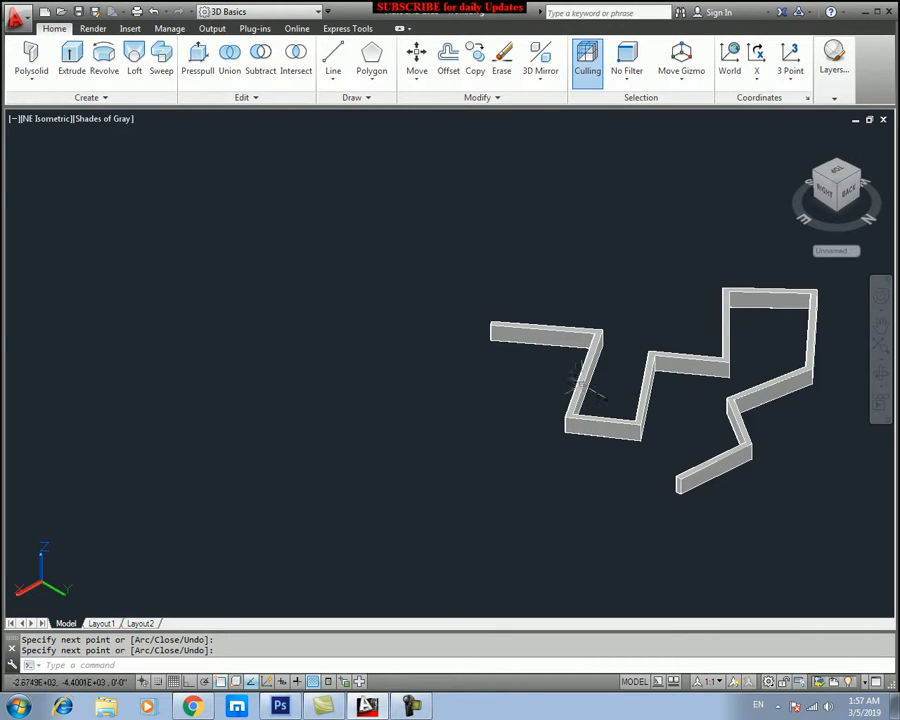
click(30, 84)
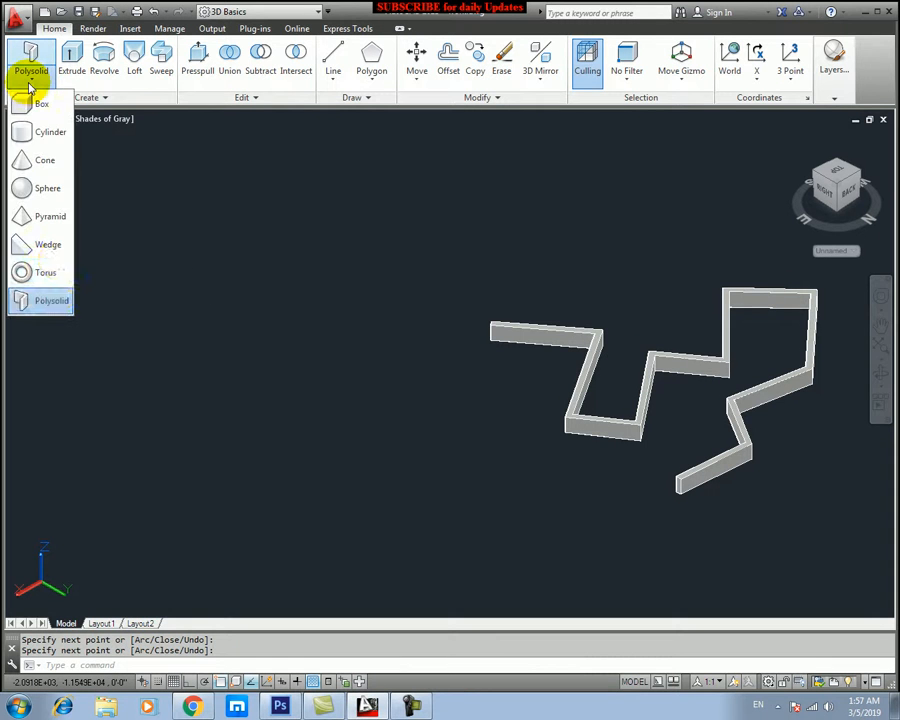
click(54, 300)
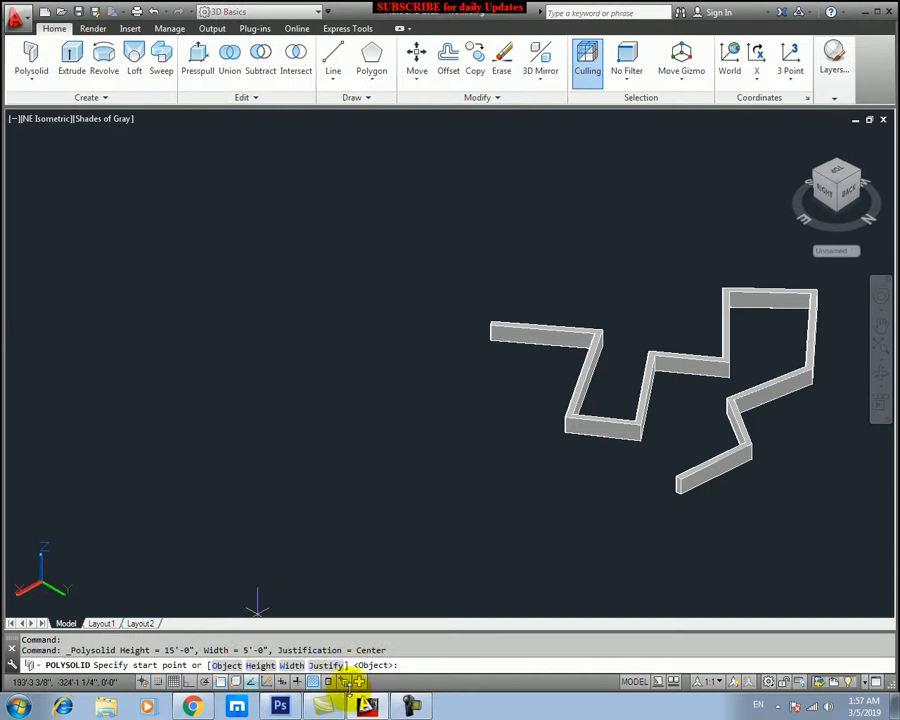
click(226, 665)
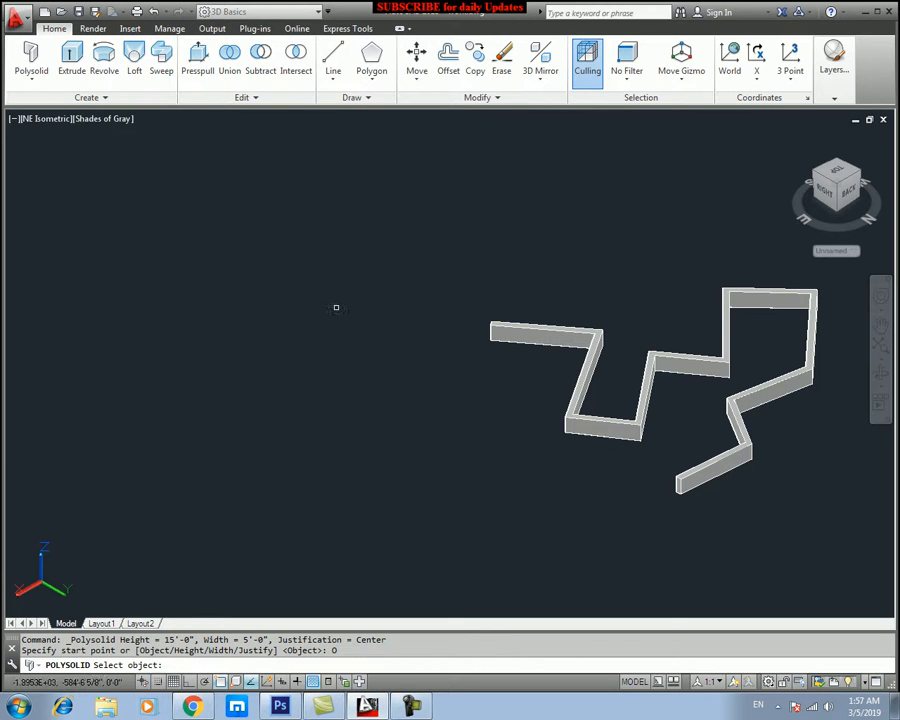
middle_drag(505, 296, 120, 302)
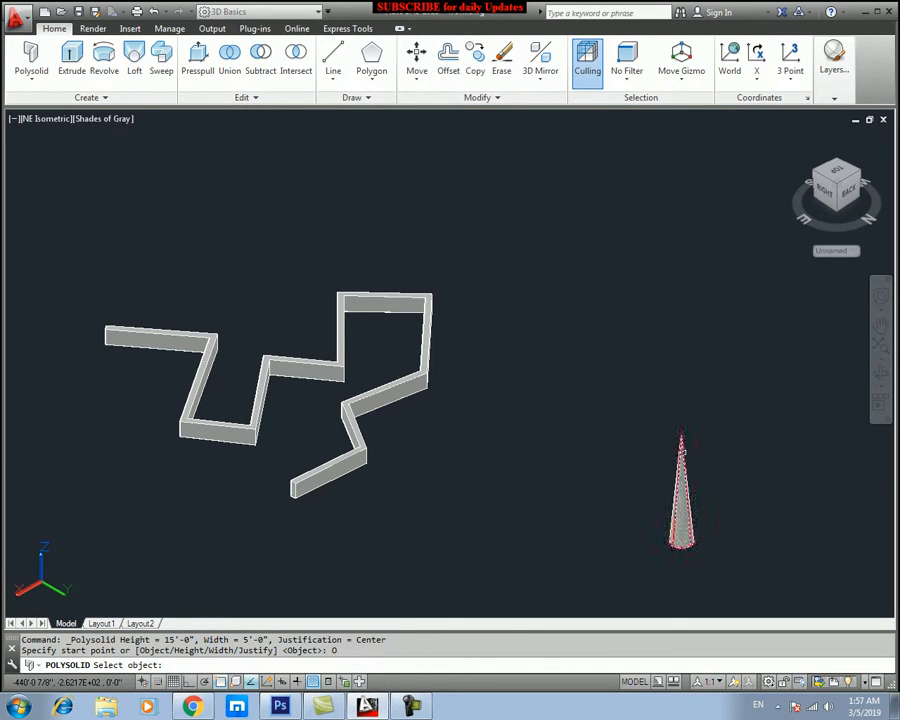
click(683, 452)
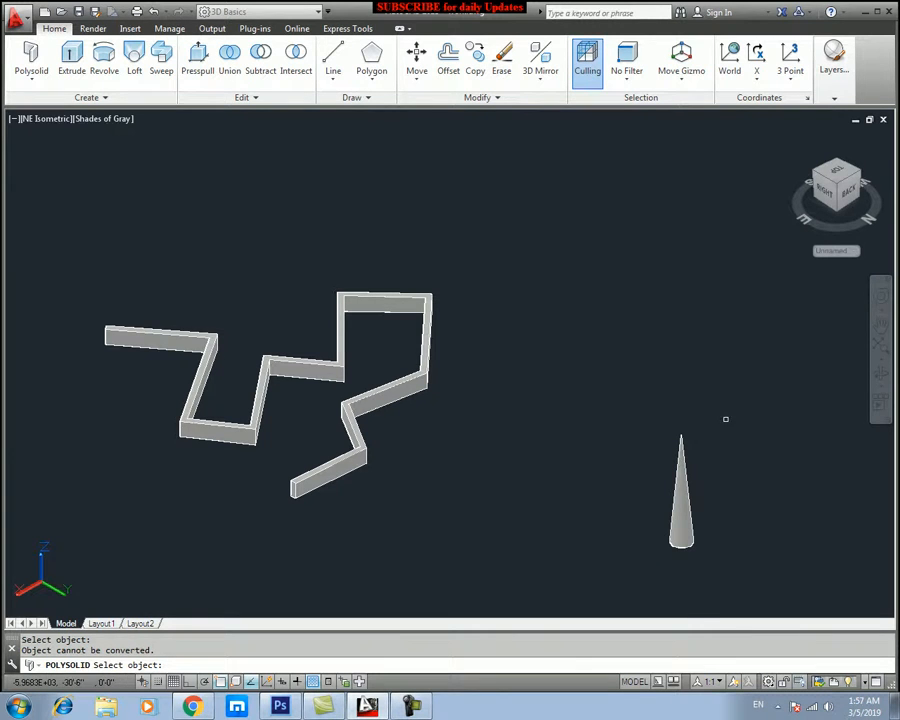
middle_drag(346, 352, 484, 302)
key(Escape)
- Draw a large rectangle from two freely picked corners in the empty area beside the zigzag wall
text(rec)
key(Return)
middle_drag(156, 332, 554, 326)
click(182, 270)
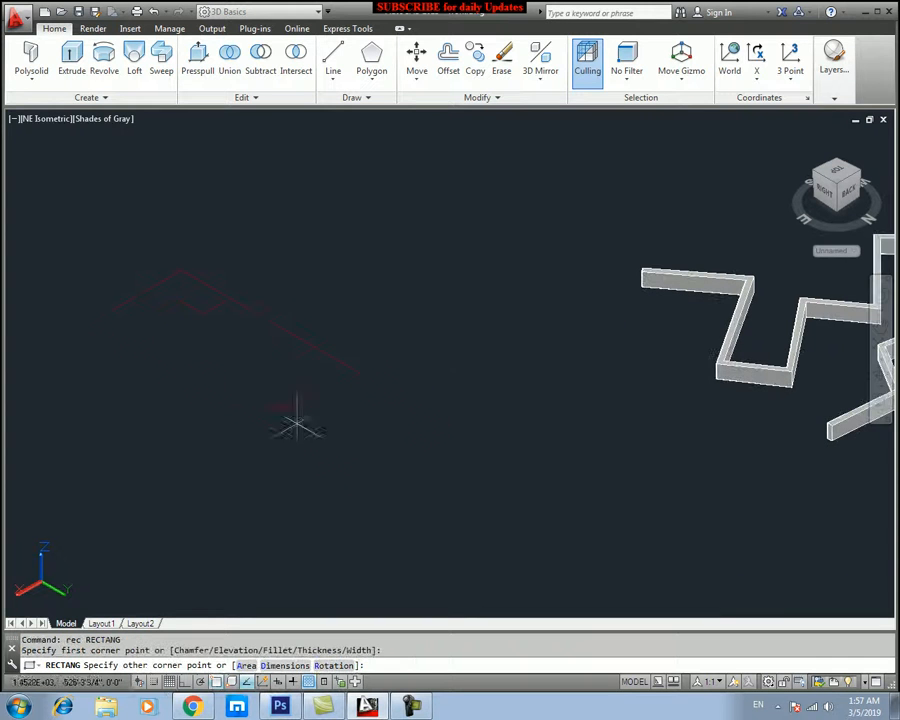
click(310, 506)
- Convert the rectangle into a closed polysolid wall with the Object option, using the current height, width and justification
middle_drag(342, 361, 401, 274)
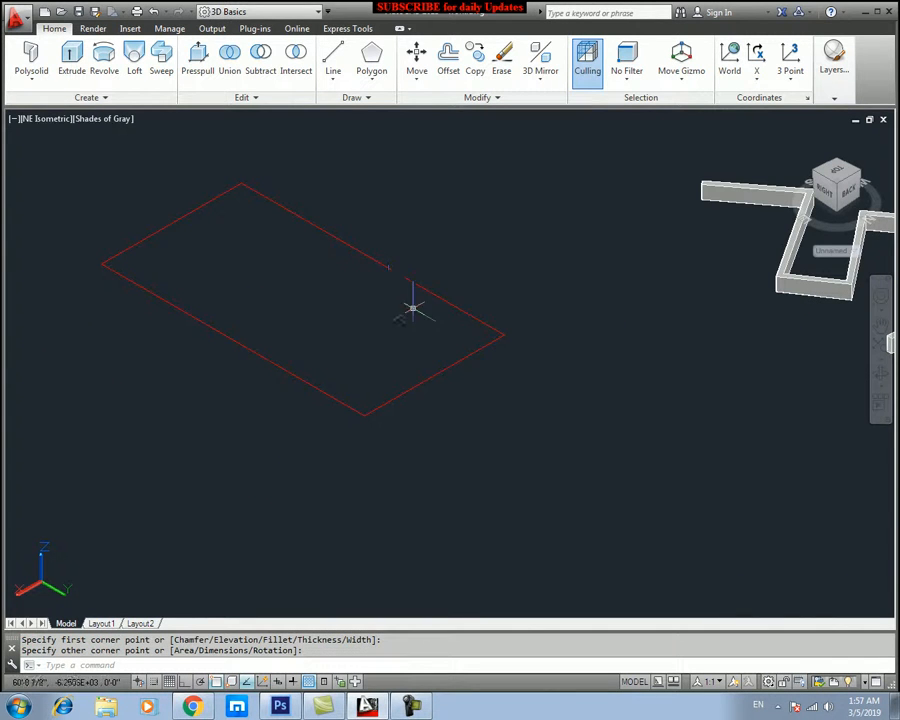
click(31, 80)
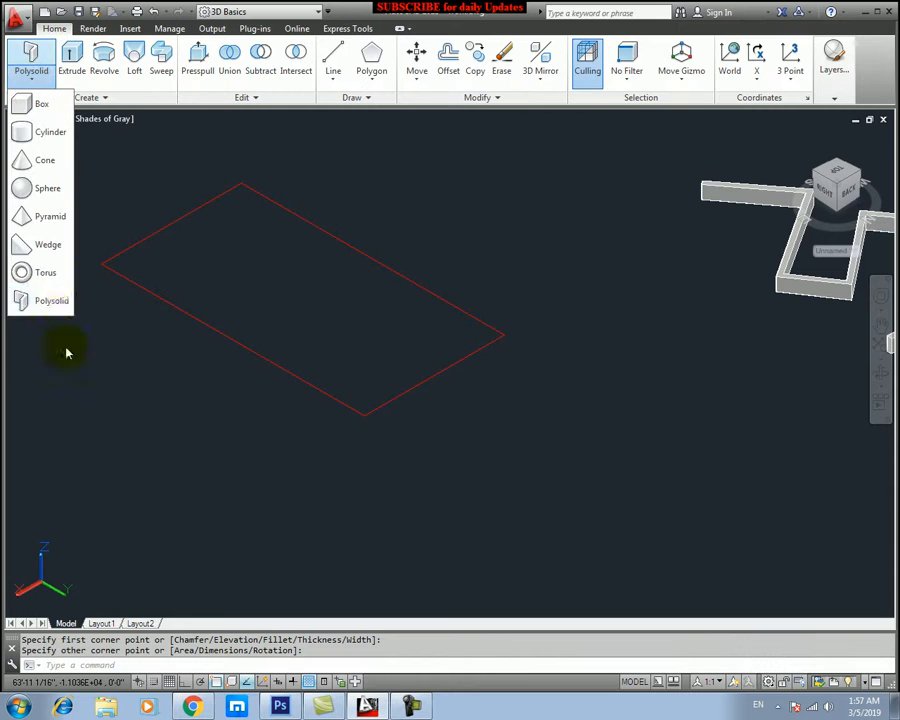
click(44, 302)
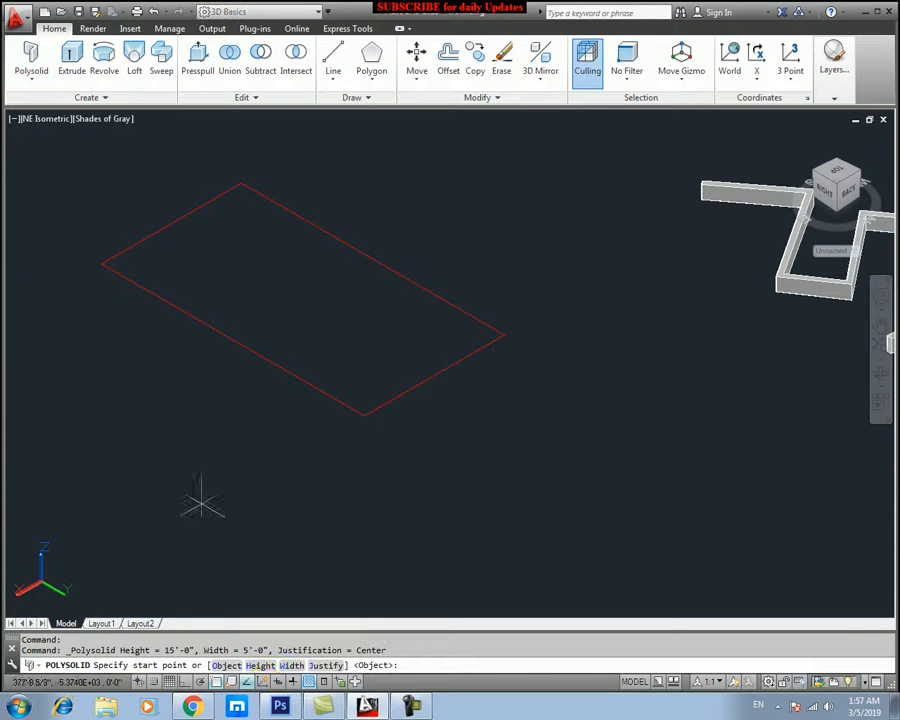
click(222, 666)
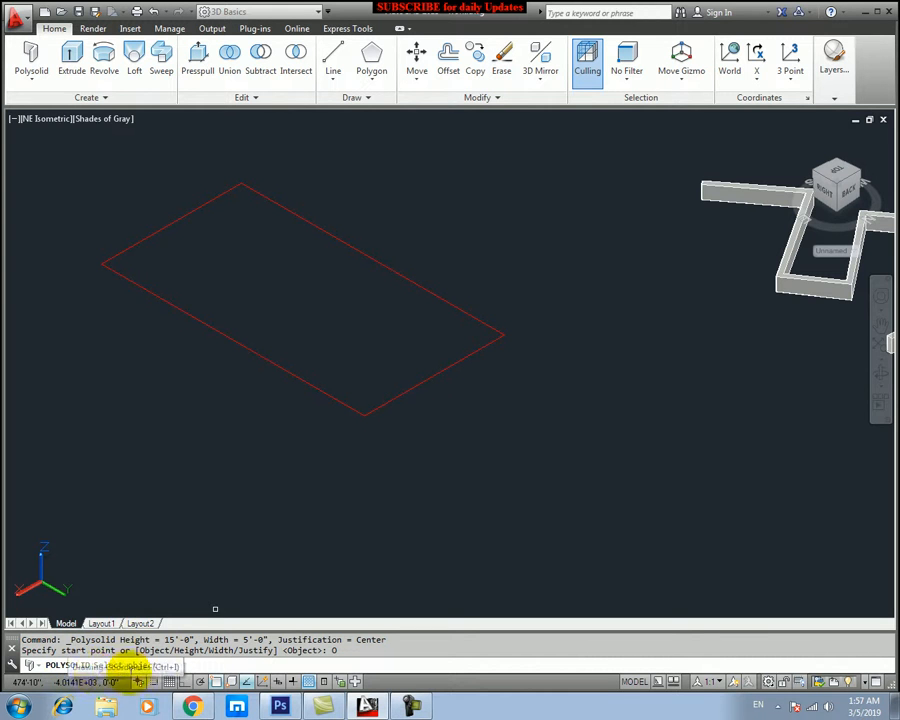
click(397, 398)
- Examine the rectangular polysolid wall's corners, thickness and height from near and far
middle_drag(302, 296, 404, 354)
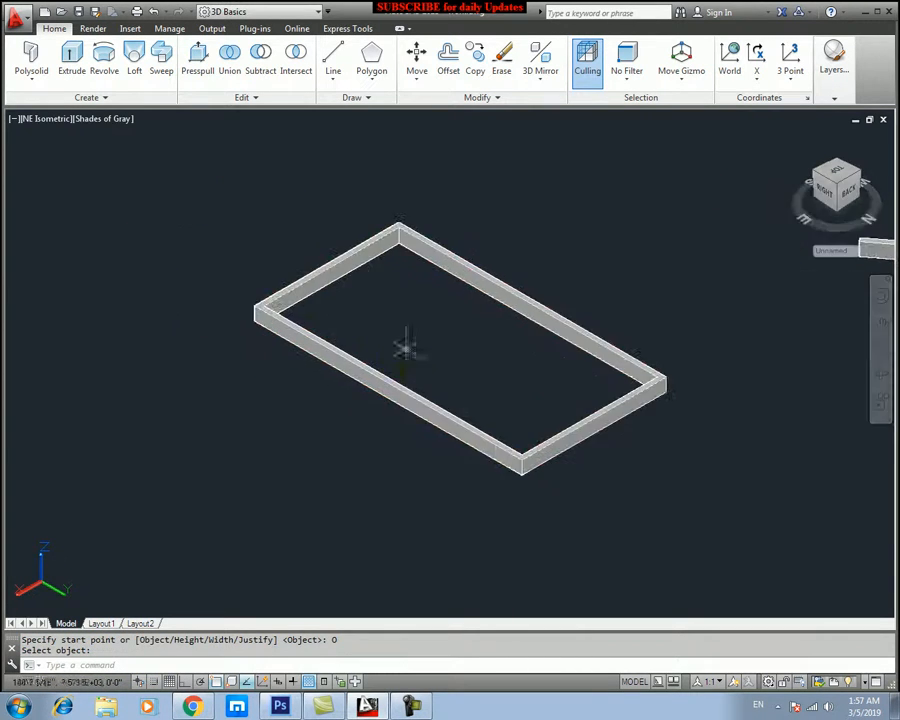
scroll(343, 278, up, 3)
middle_drag(771, 483, 442, 348)
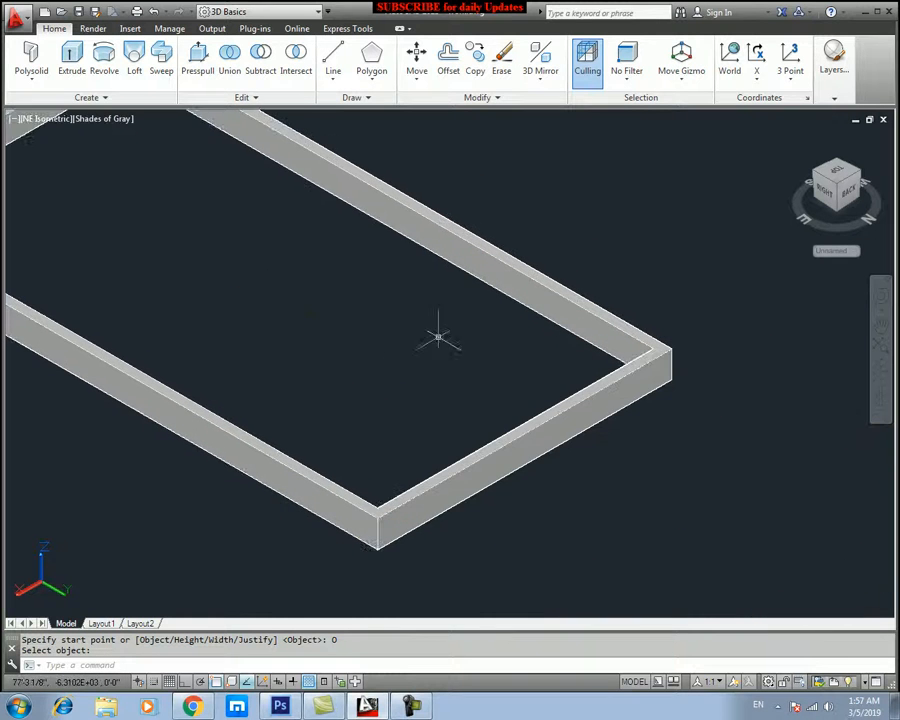
scroll(301, 412, up, 2)
scroll(305, 405, down, 6)
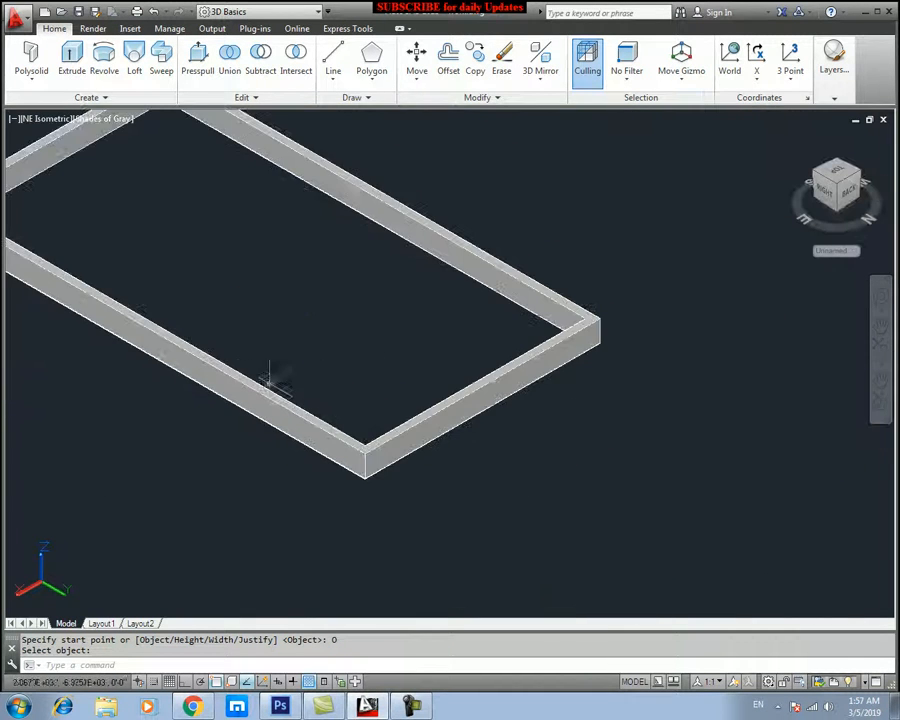
mouse_move(336, 318)
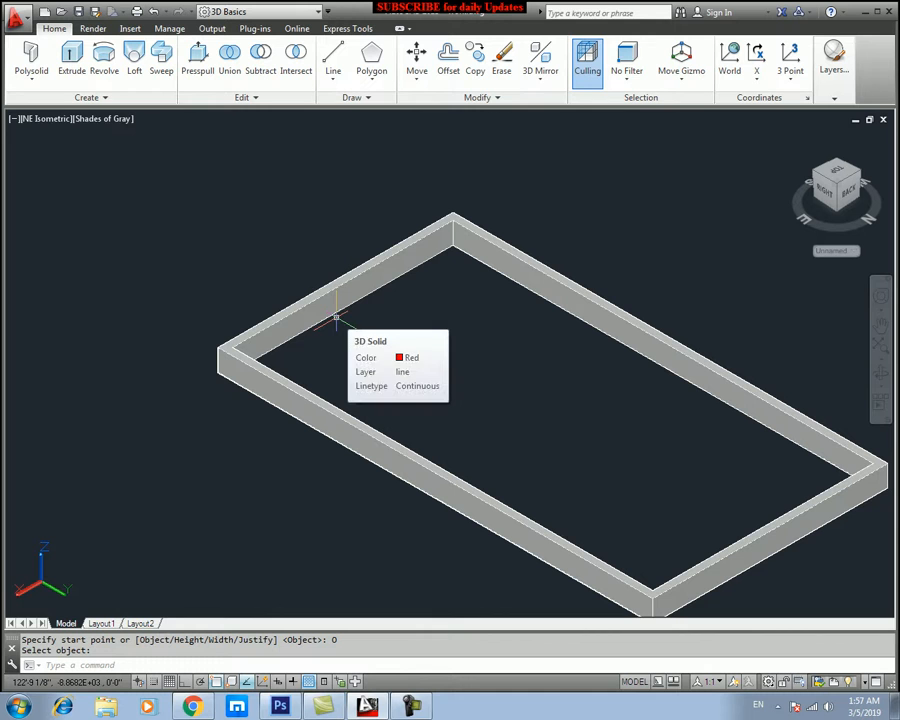
scroll(336, 318, down, 3)
scroll(394, 362, up, 3)
scroll(394, 362, down, 4)
middle_drag(388, 342, 342, 245)
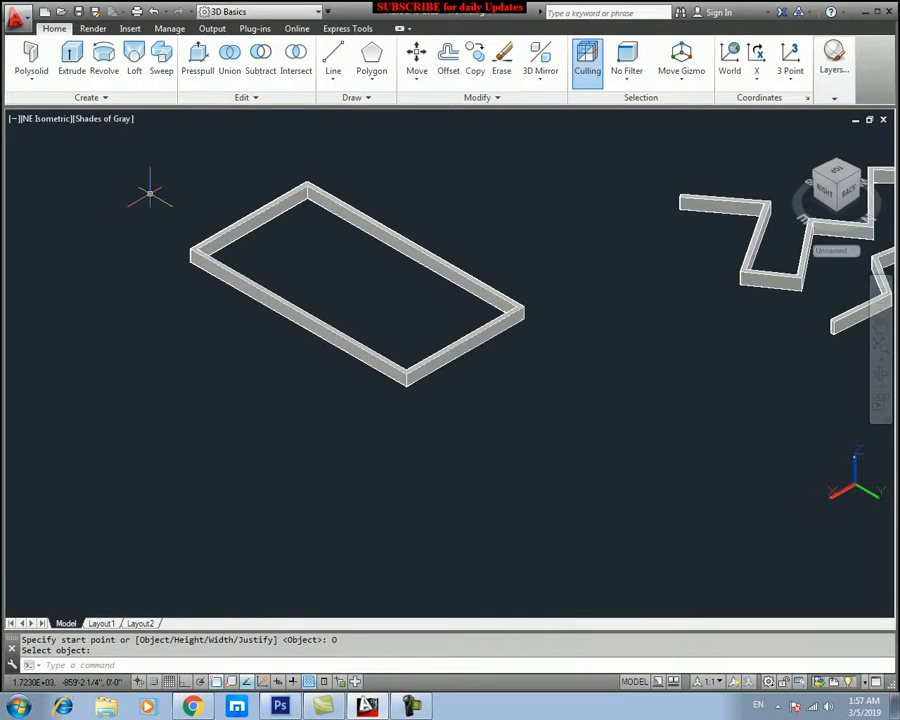
click(33, 82)
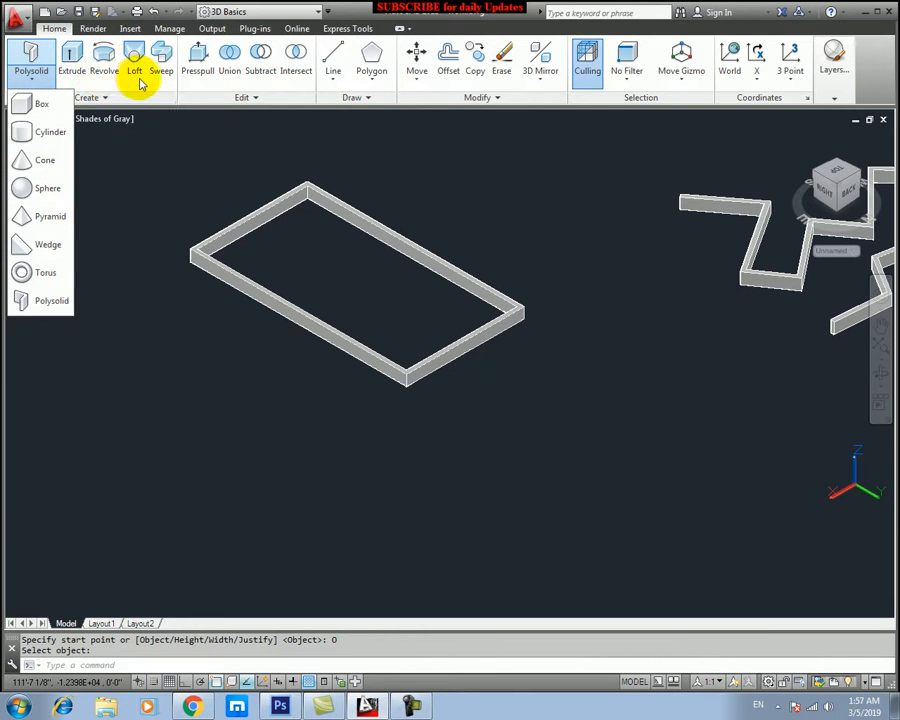
click(170, 174)
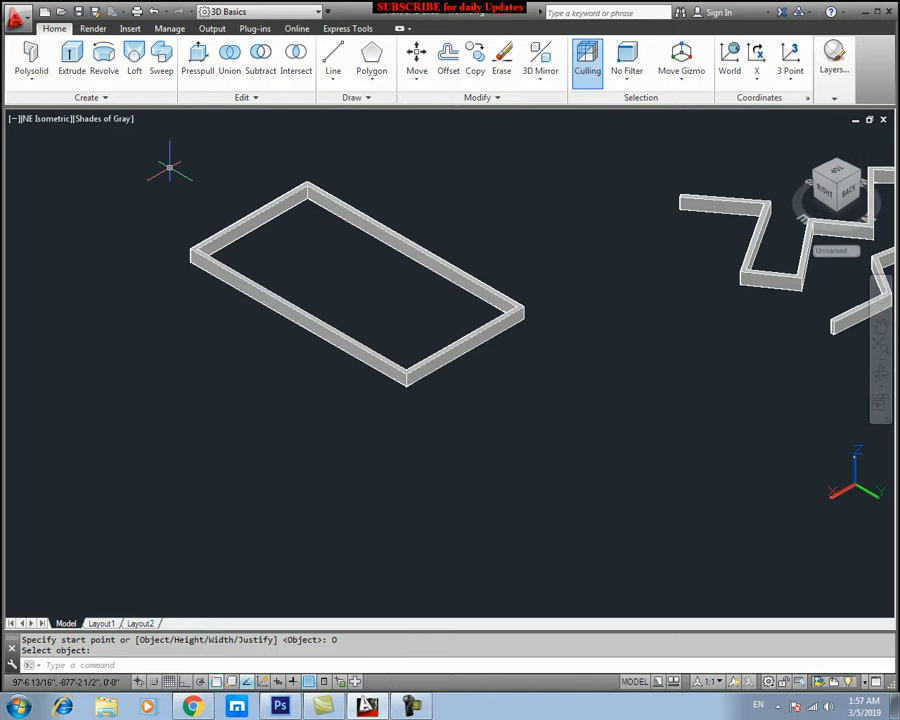
- Switch to the desktop and view the EVERY PIC STATEMENT image in Windows Photo Viewer
click(865, 15)
right_click(284, 208)
click(314, 248)
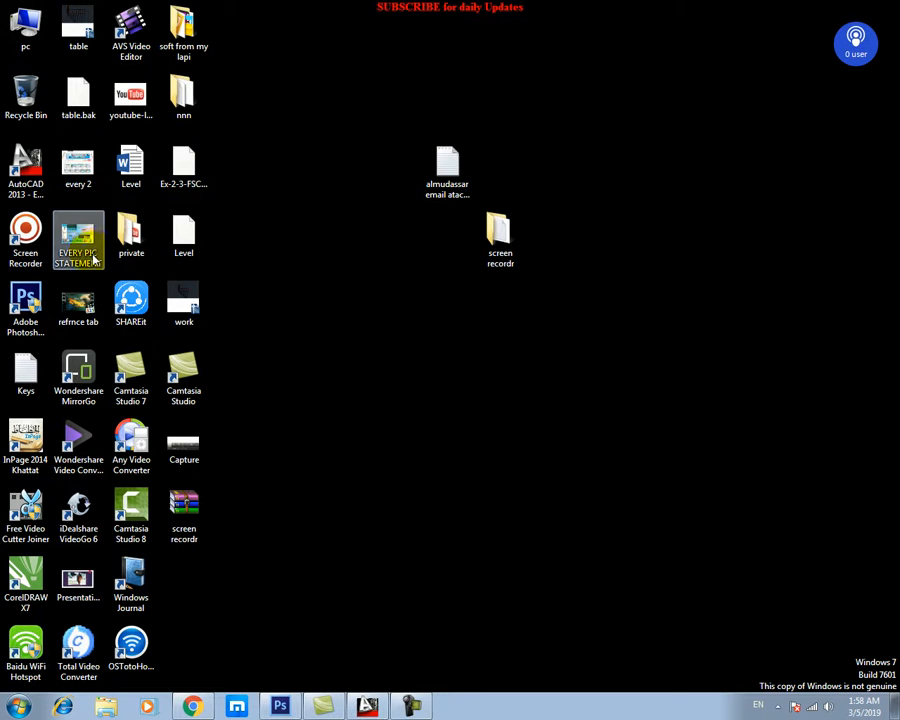
double_click(77, 235)
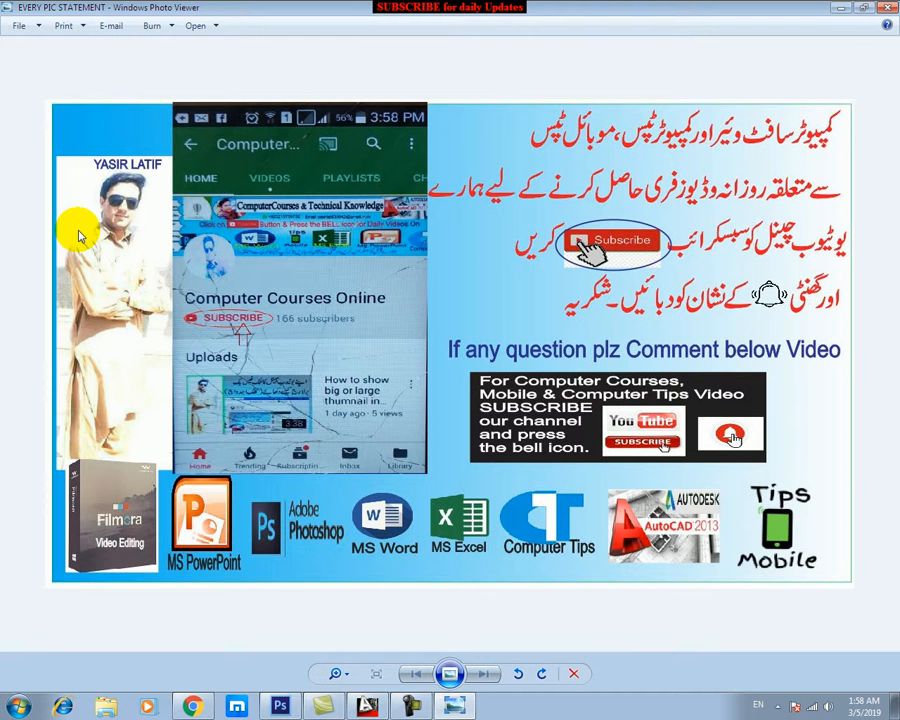
scroll(727, 283, up, 1)
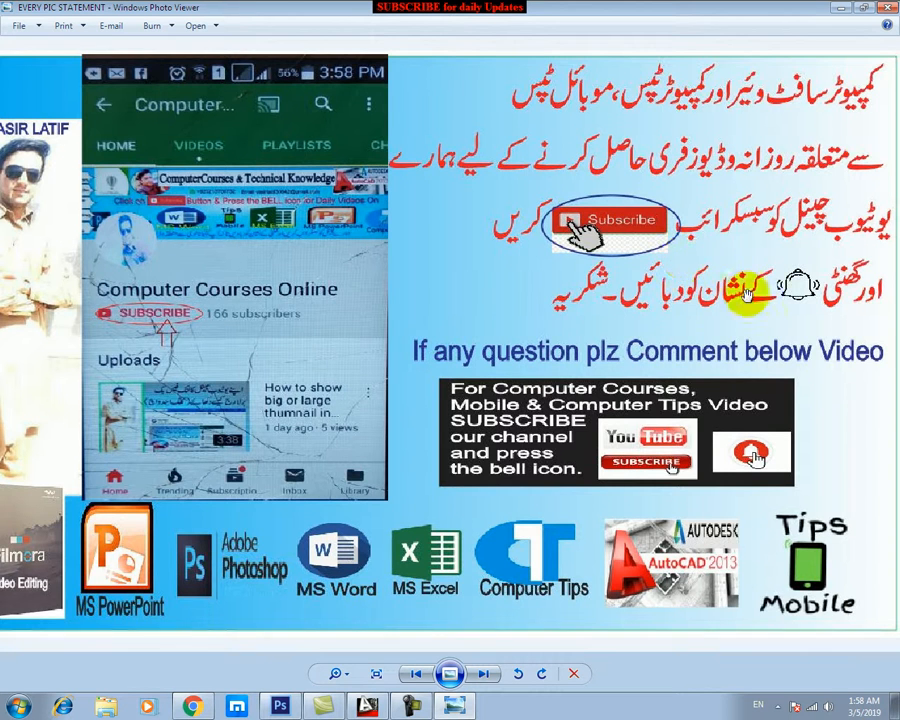
scroll(675, 296, down, 1)
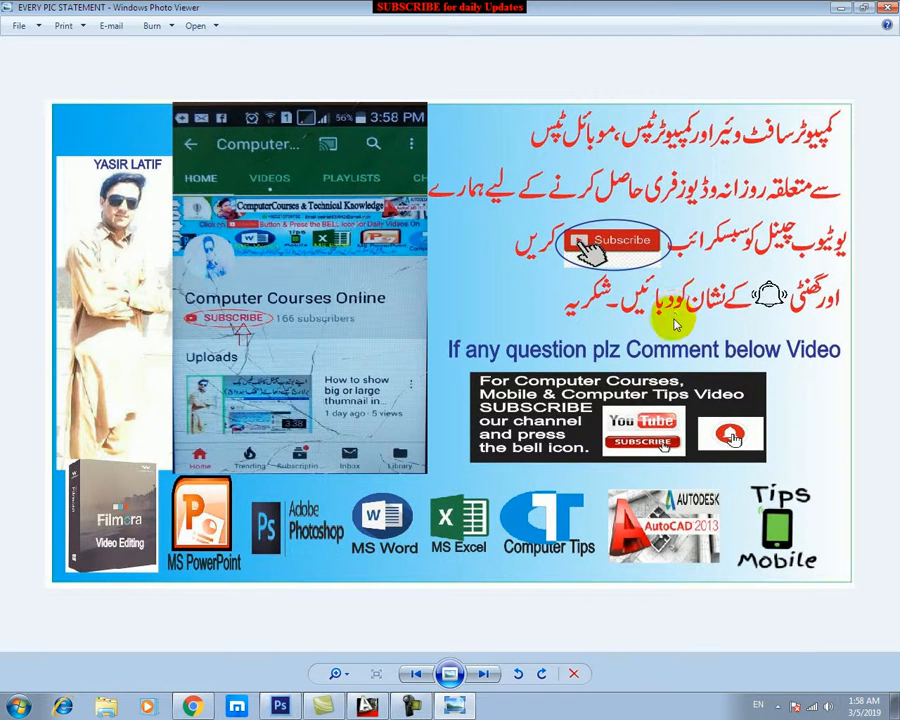